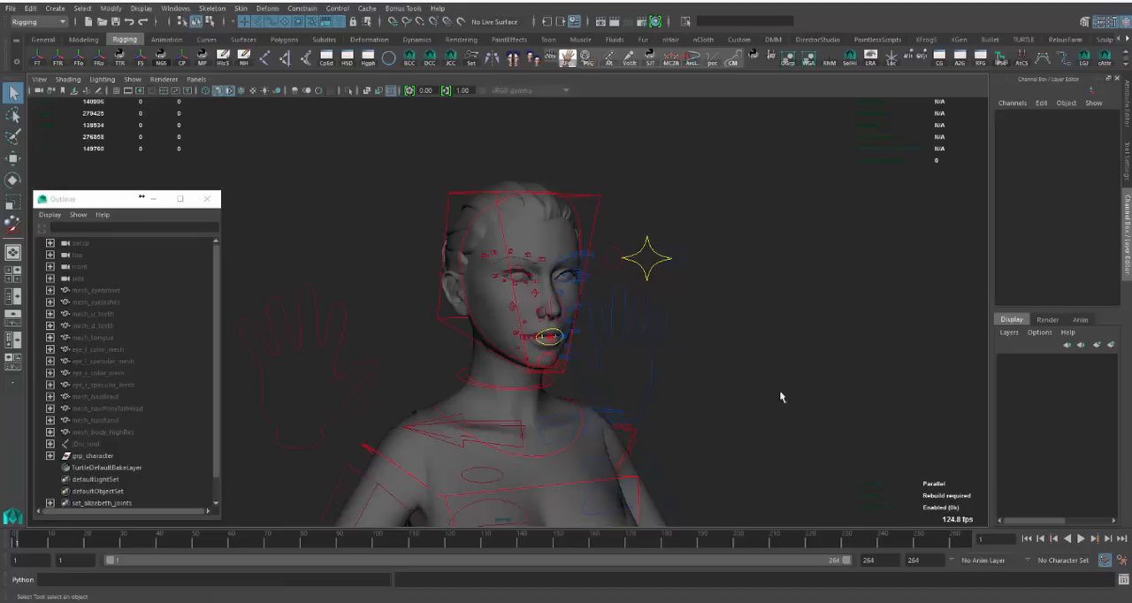
- Select the FK control on the character's left elbow
left_click_drag(779, 394, 685, 401, "alt")
right_click_drag(799, 437, 633, 432, "alt")
left_click_drag(634, 432, 685, 432, "alt")
middle_click_drag(686, 435, 569, 313, "alt")
key("w")
left_click(605, 440)
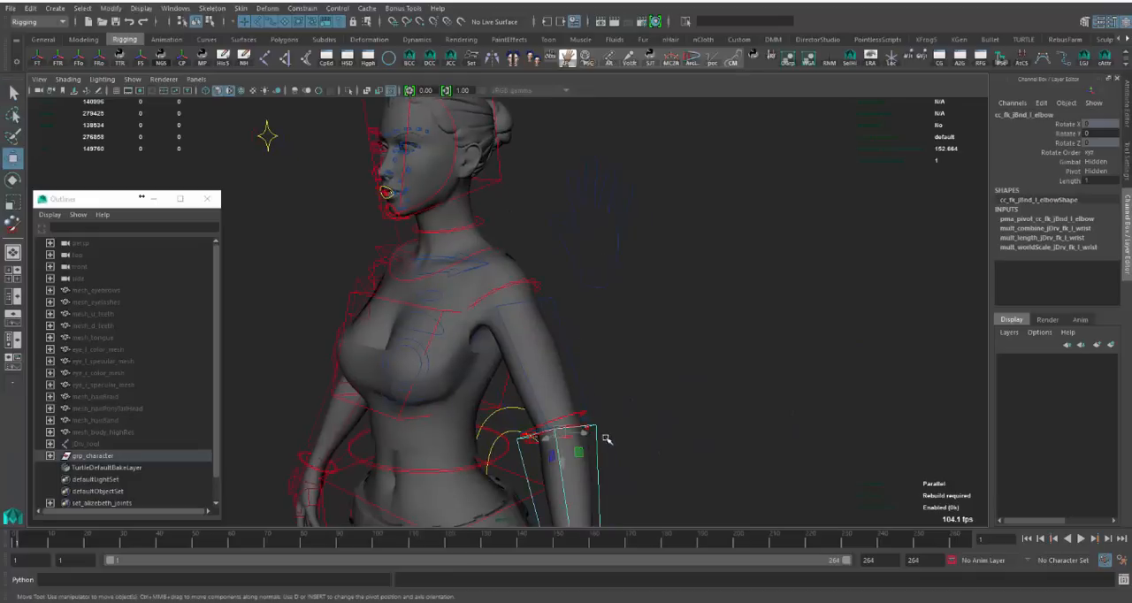
- Display the skeleton joints over the character mesh together with the rig's control curves
left_click_drag(610, 439, 442, 327, "alt")
key("alt+c")
key("alt+j")
middle_click_drag(442, 328, 467, 367, "alt")
right_click_drag(467, 367, 673, 348, "alt")
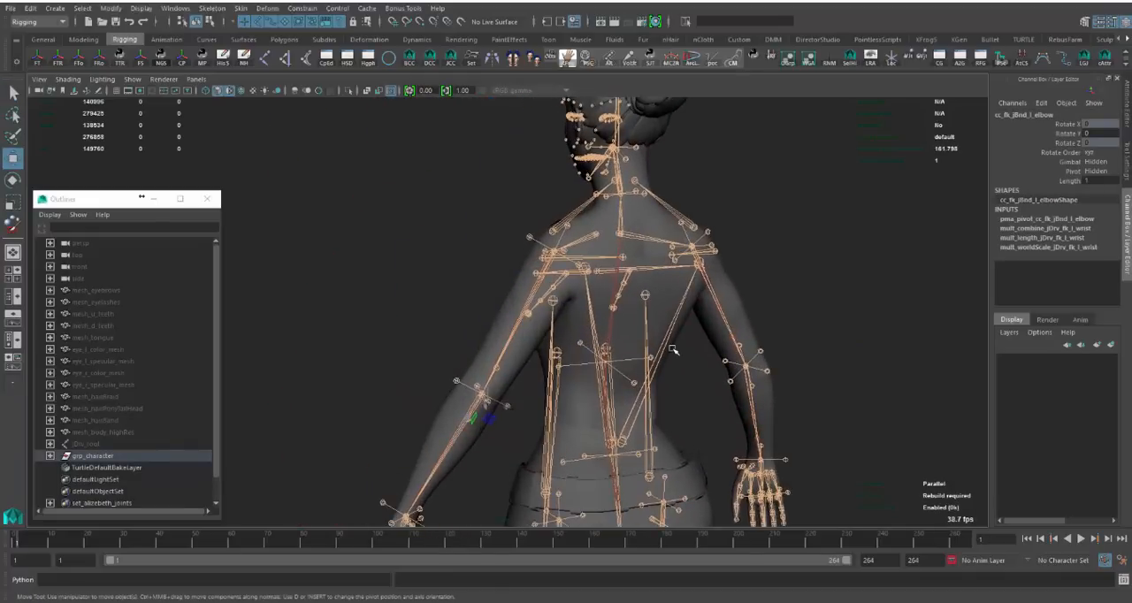
key("alt+c")
- Raise the left arm by rotating its FK control to about -55 degrees in Z
left_click_drag(650, 343, 490, 284, "alt")
left_click(511, 265)
key("e")
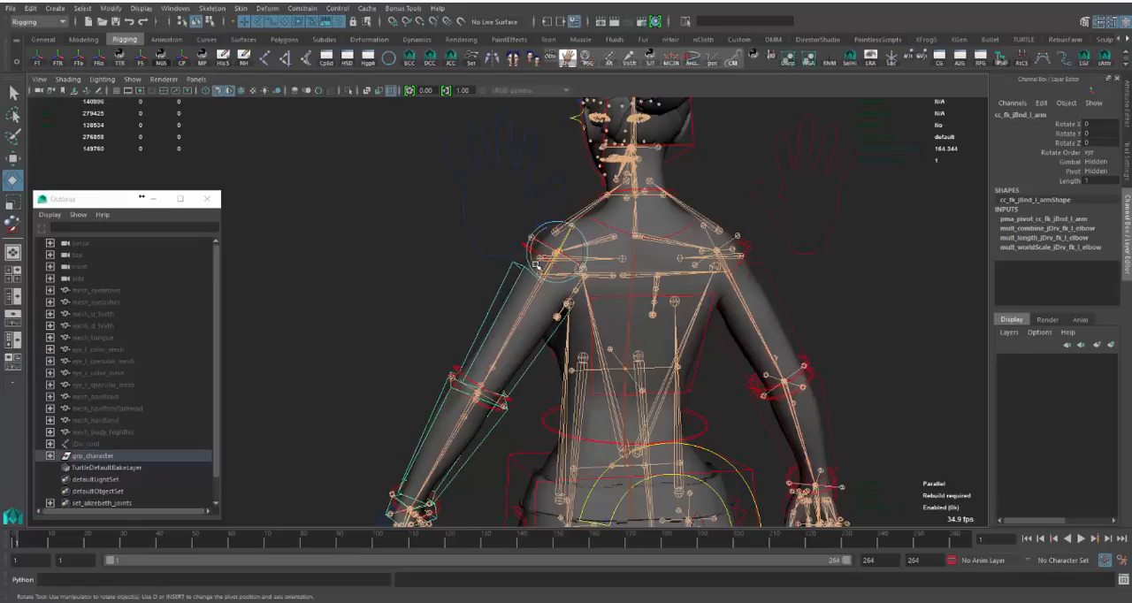
middle_click_drag(653, 191, 652, 316)
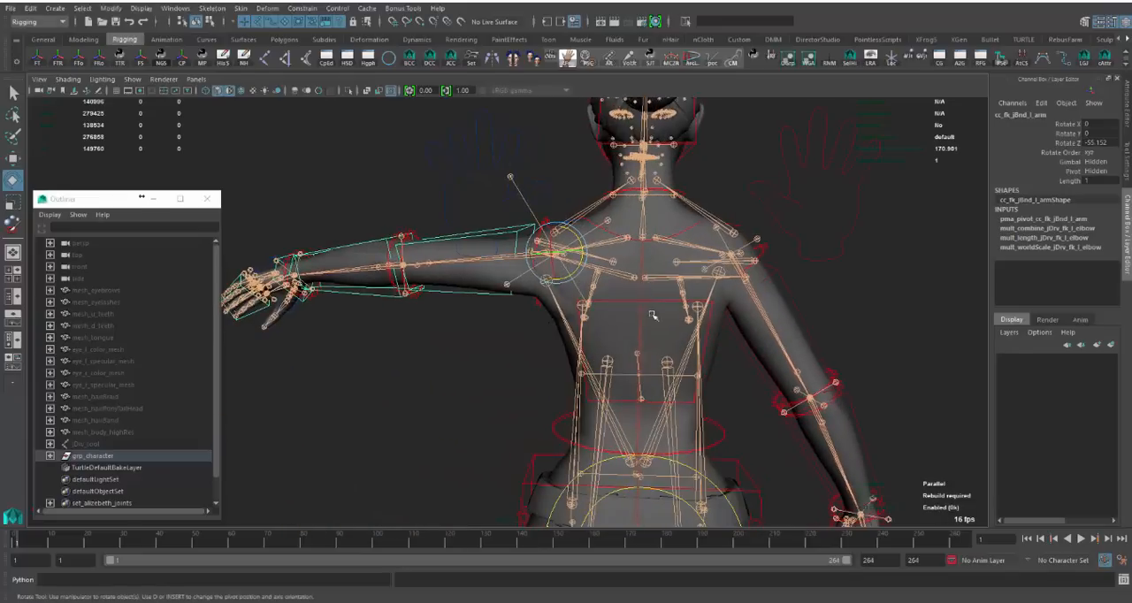
left_click_drag(653, 315, 748, 396, "alt")
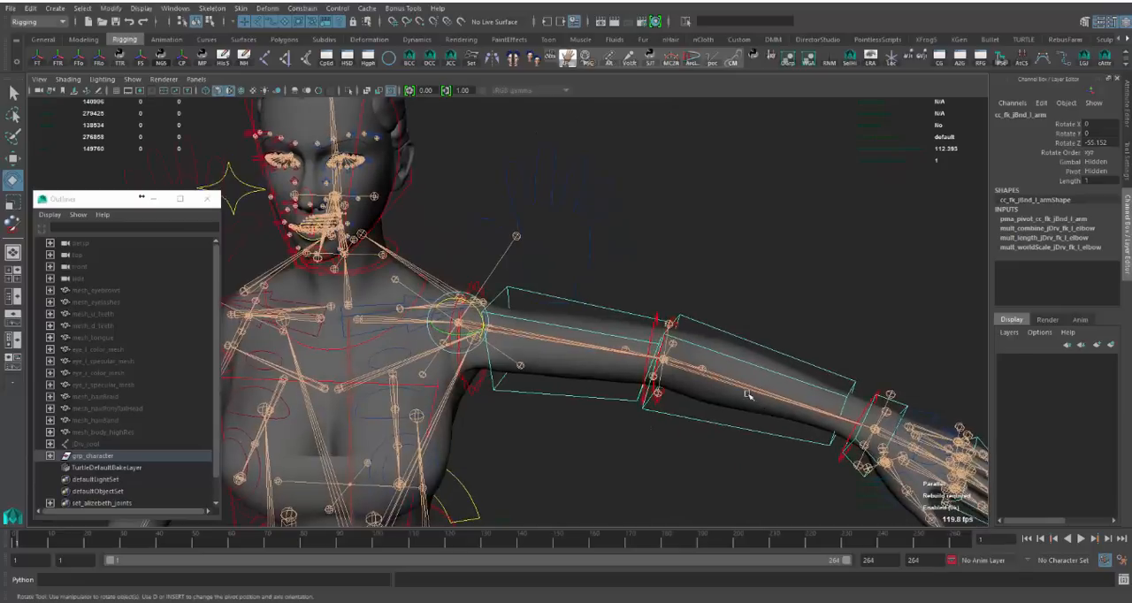
- Bend the left elbow by rotating its FK control to about 81 degrees in Y
middle_click_drag(748, 395, 609, 384, "alt")
scroll(598, 405, "up", 1)
left_click(656, 340)
left_click_drag(657, 341, 563, 355, "alt")
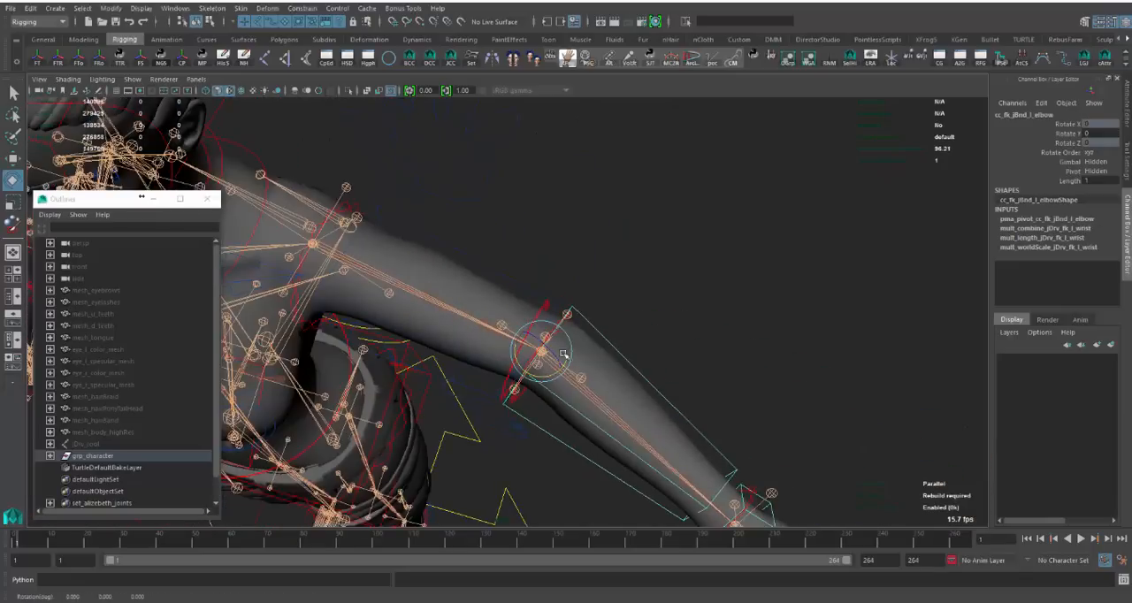
middle_click_drag(688, 226, 687, 372)
left_click_drag(687, 373, 654, 339, "alt")
middle_click_drag(653, 338, 671, 319, "alt")
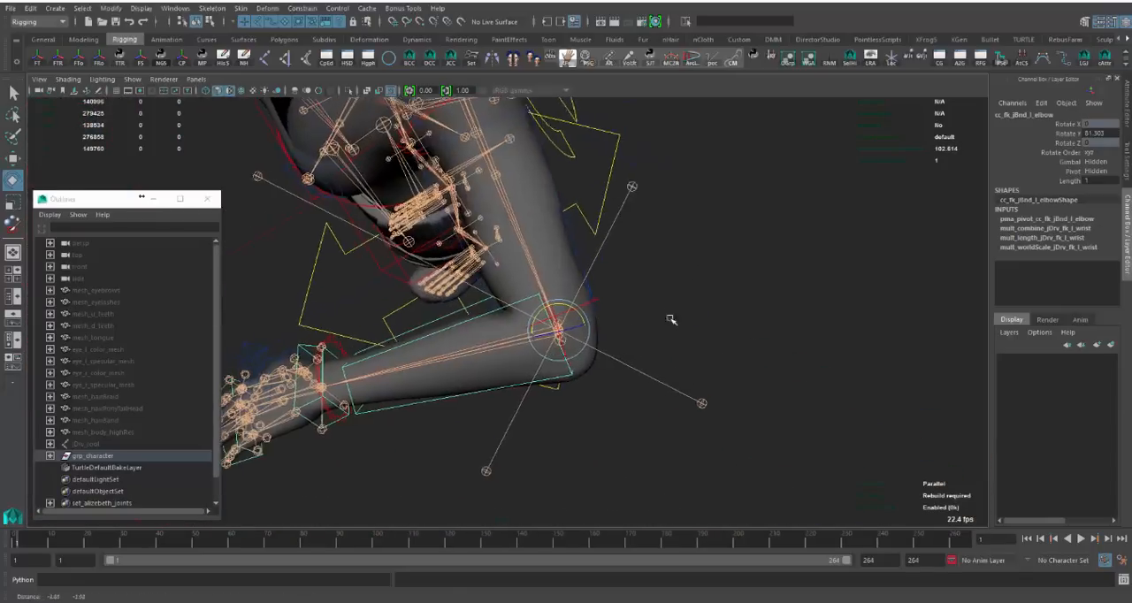
left_click_drag(672, 320, 648, 288, "alt")
middle_click_drag(680, 261, 686, 306)
left_click_drag(687, 306, 499, 260, "alt")
- Undo the elbow and arm rotations and clear the selection
key("ctrl+z")
key("ctrl+z")
left_click(561, 293)
left_click(560, 358)
left_click_drag(560, 358, 623, 298, "alt")
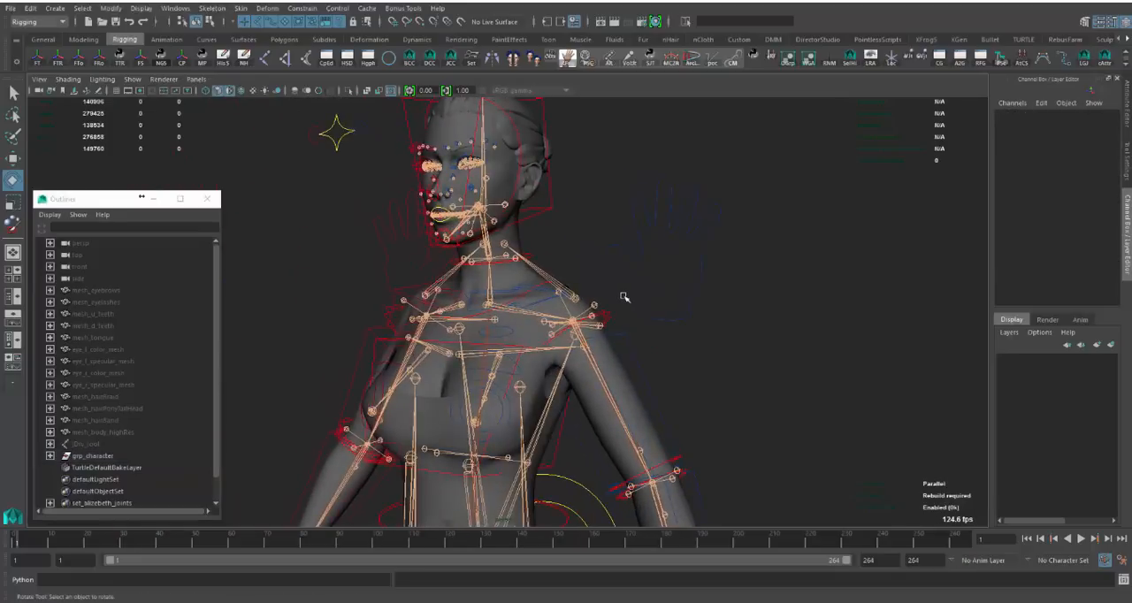
- Select the left upper arm's FK control to point it out, and deselect it
left_click(667, 331)
left_click(659, 330)
left_click_drag(674, 324, 675, 355)
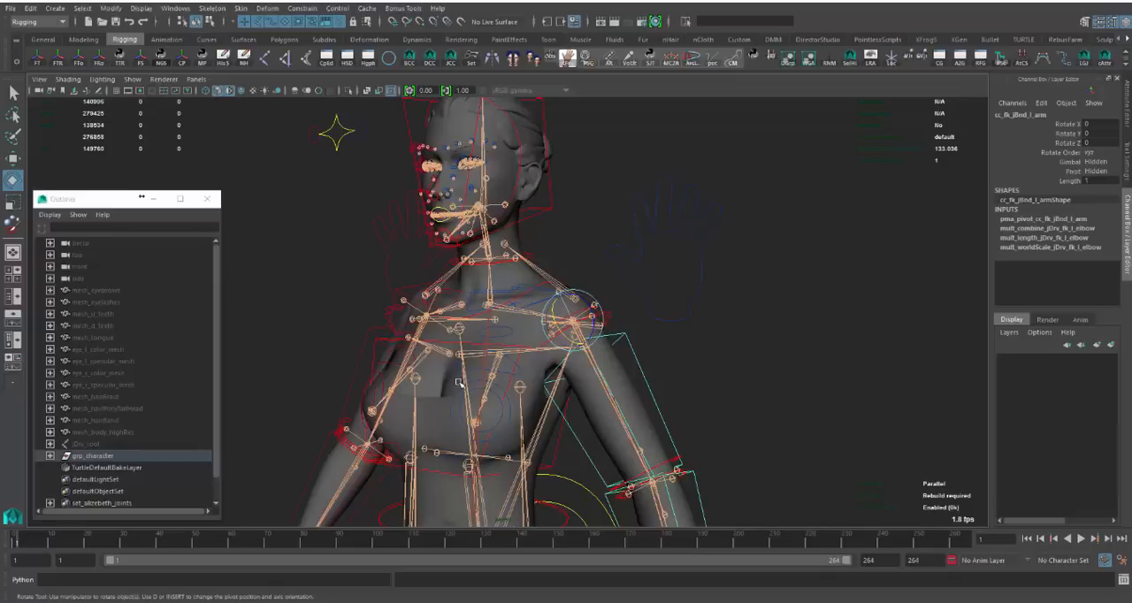
left_click(754, 349)
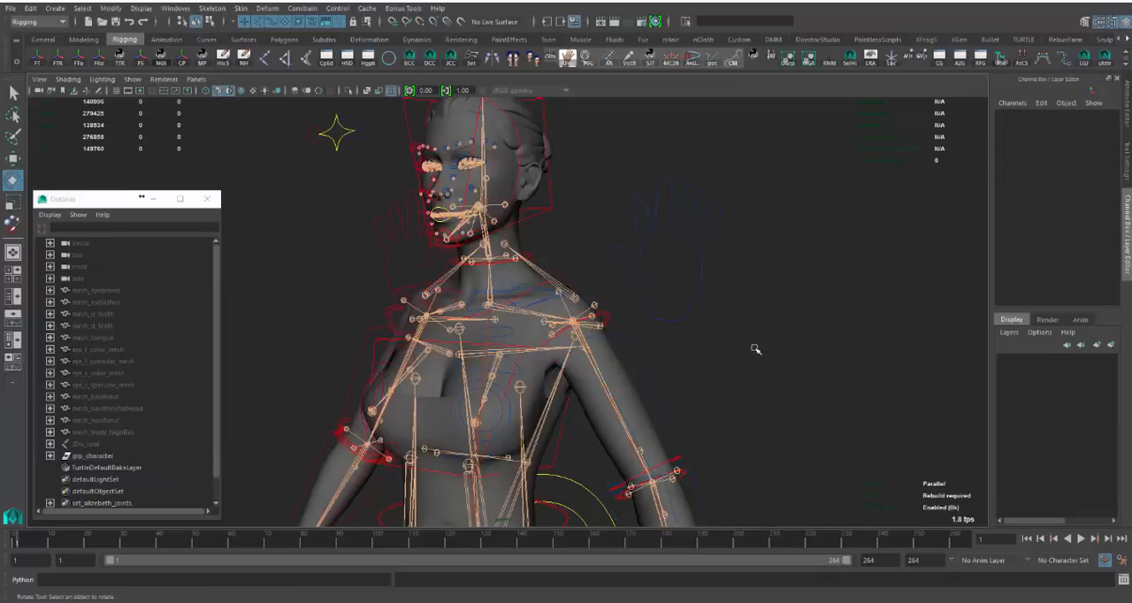
- Try adjusting the twist end control at the left elbow and undo the change
left_click_drag(740, 353, 676, 431, "alt")
middle_click_drag(676, 432, 596, 370, "alt")
right_click_drag(597, 369, 626, 442, "alt")
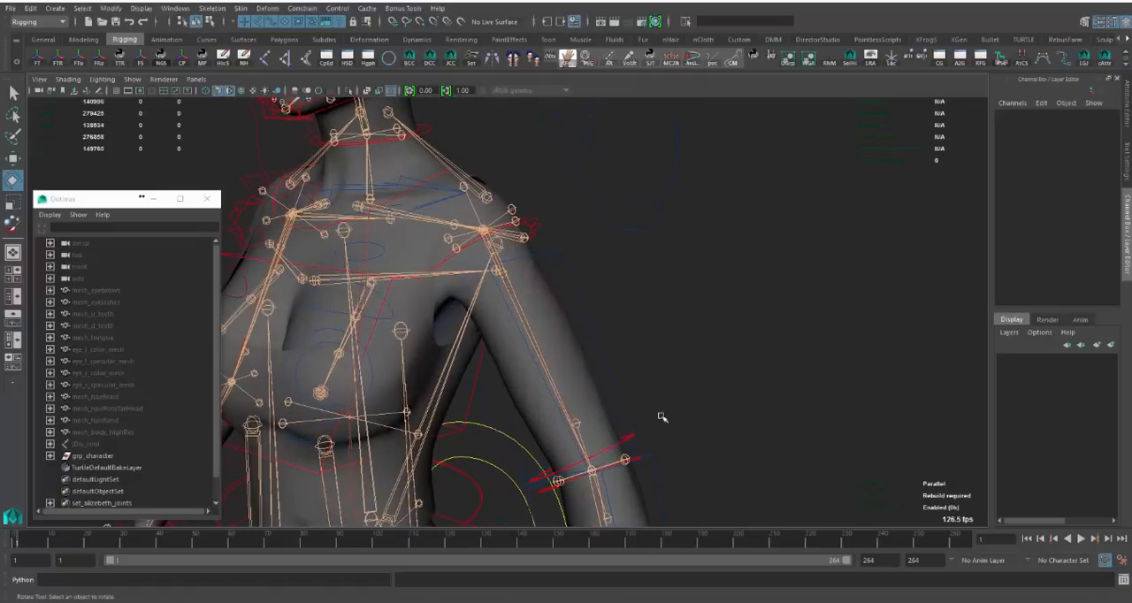
left_click(632, 437)
left_click_drag(630, 439, 567, 476, "alt")
key("ctrl+z")
right_click_drag(685, 404, 648, 401, "alt")
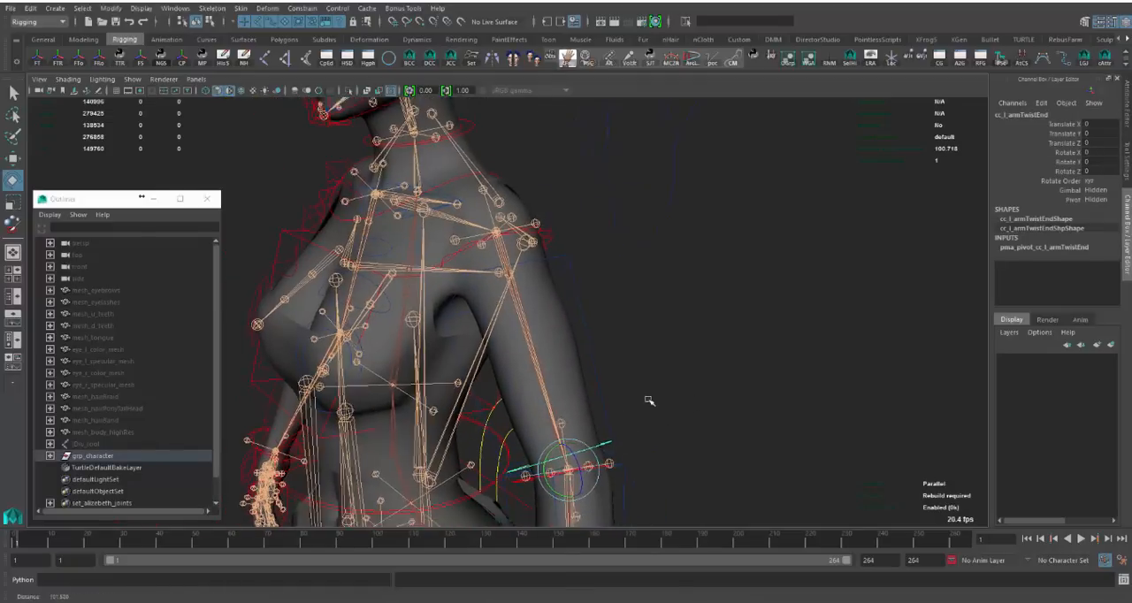
- Examine the shoulder, neck and jaw joints from the front and both sides, and clear the selection
left_click_drag(649, 400, 519, 419, "alt")
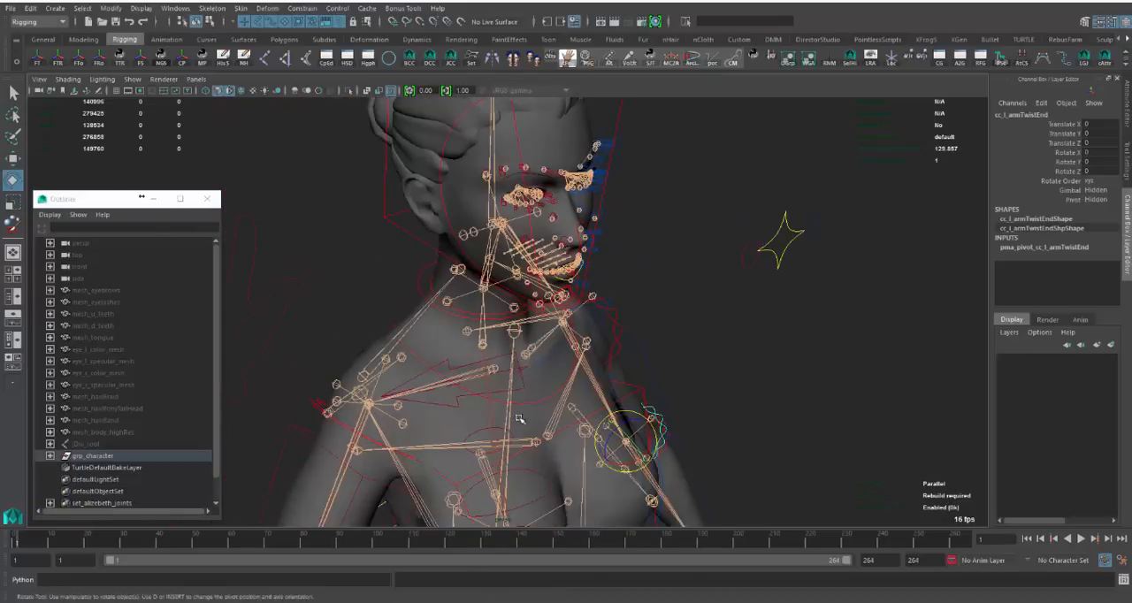
middle_click_drag(519, 418, 546, 339, "alt")
right_click_drag(599, 334, 469, 336, "alt")
left_click_drag(469, 336, 497, 310, "alt")
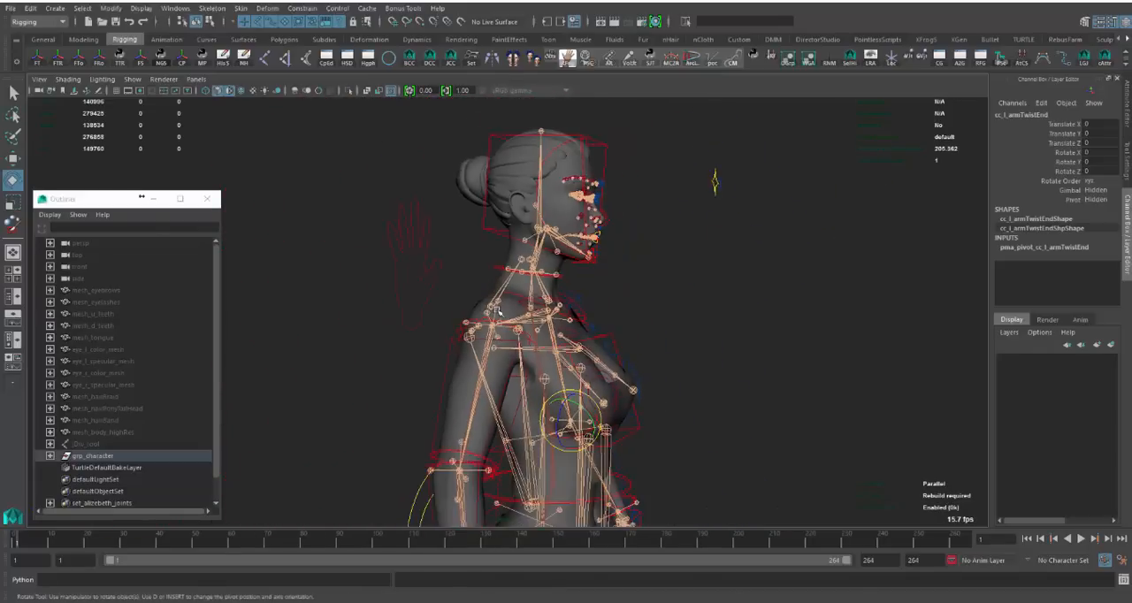
middle_click_drag(661, 406, 593, 412, "alt")
right_click_drag(595, 407, 736, 363, "alt")
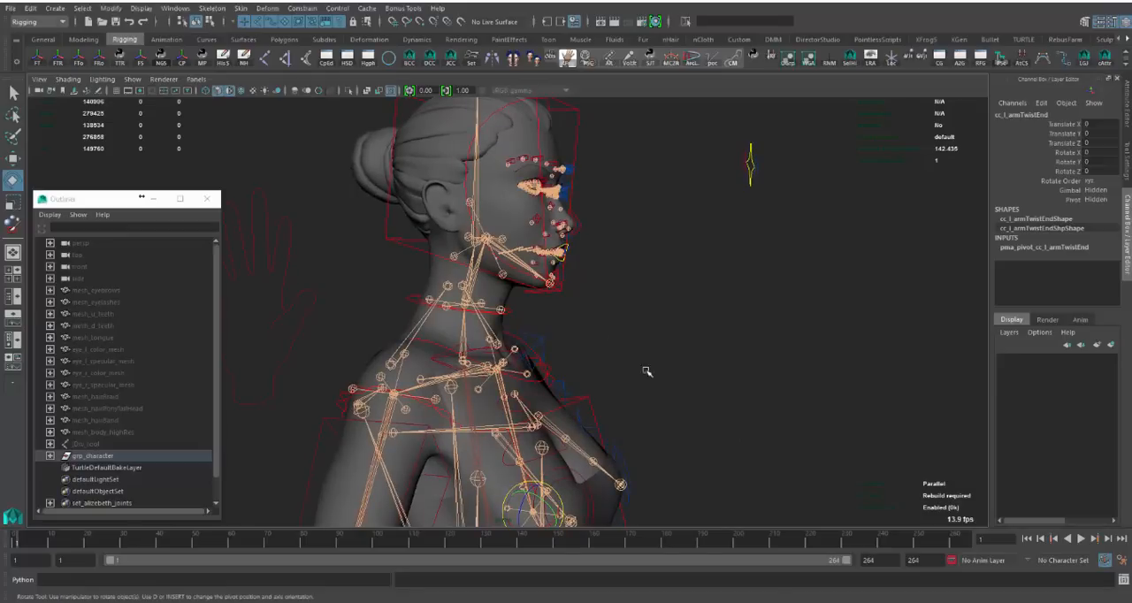
left_click_drag(647, 375, 685, 351, "alt")
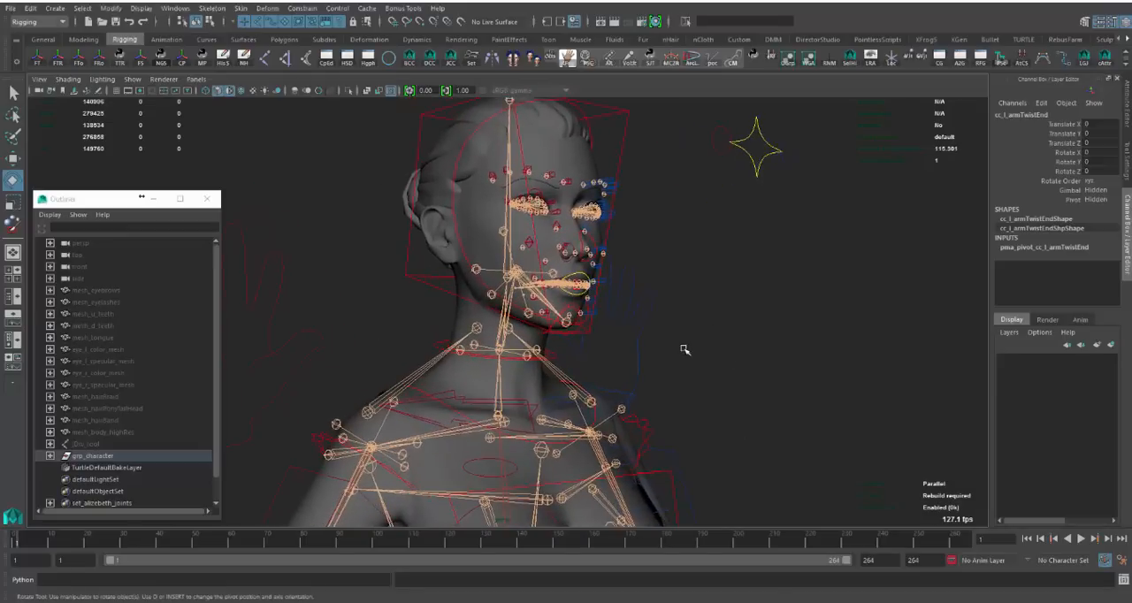
left_click_drag(678, 395, 652, 378, "alt")
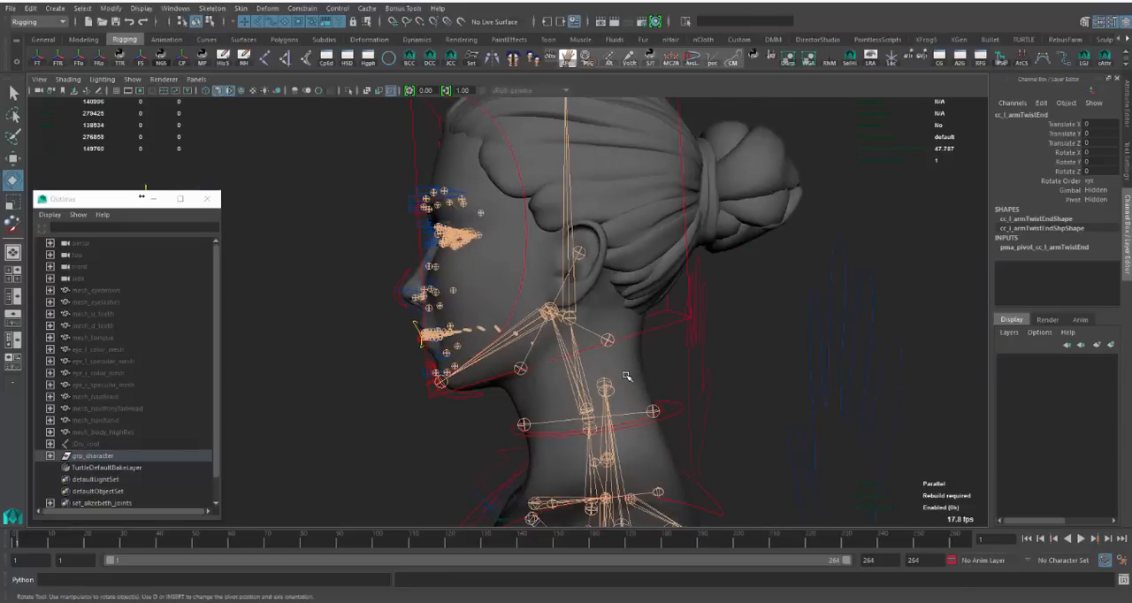
left_click(385, 446)
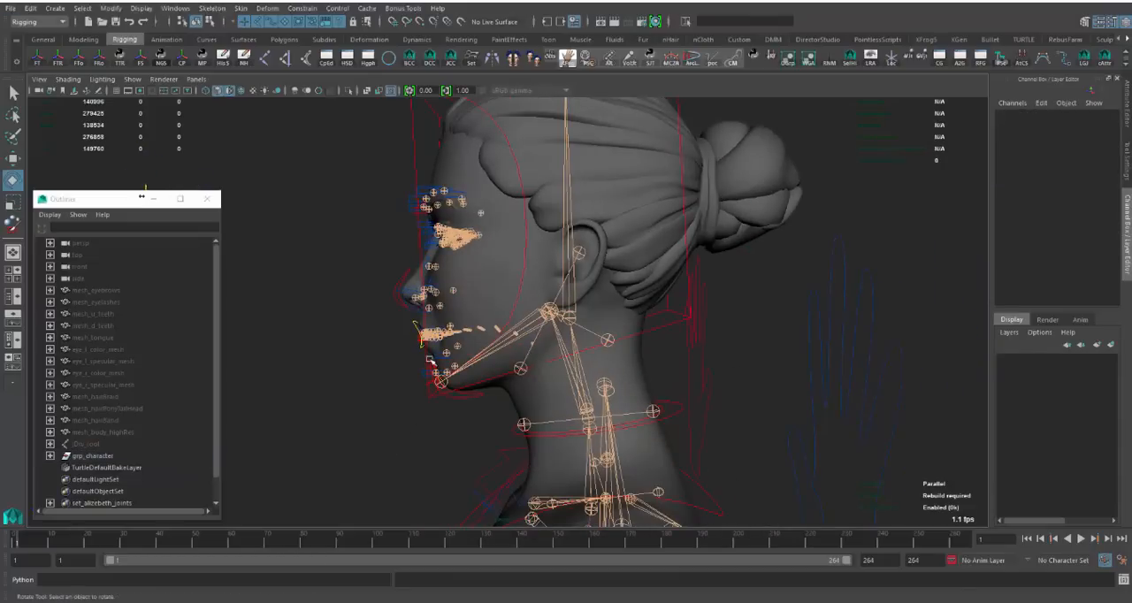
- Examine the head and facial joint layout around the eyes, nose, mouth and jaw from front and side
mouse_move(494, 370)
left_mouse_down("alt")
mouse_move(708, 384)
mouse_move(695, 348)
mouse_move(640, 320)
left_mouse_up("alt")
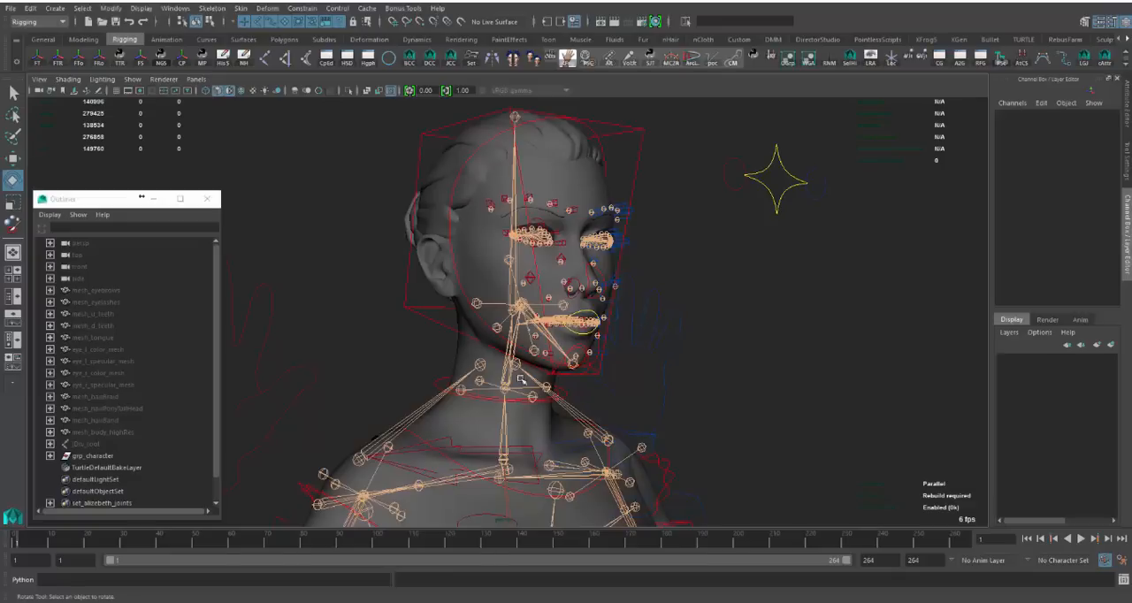
scroll(531, 387, "down", 3)
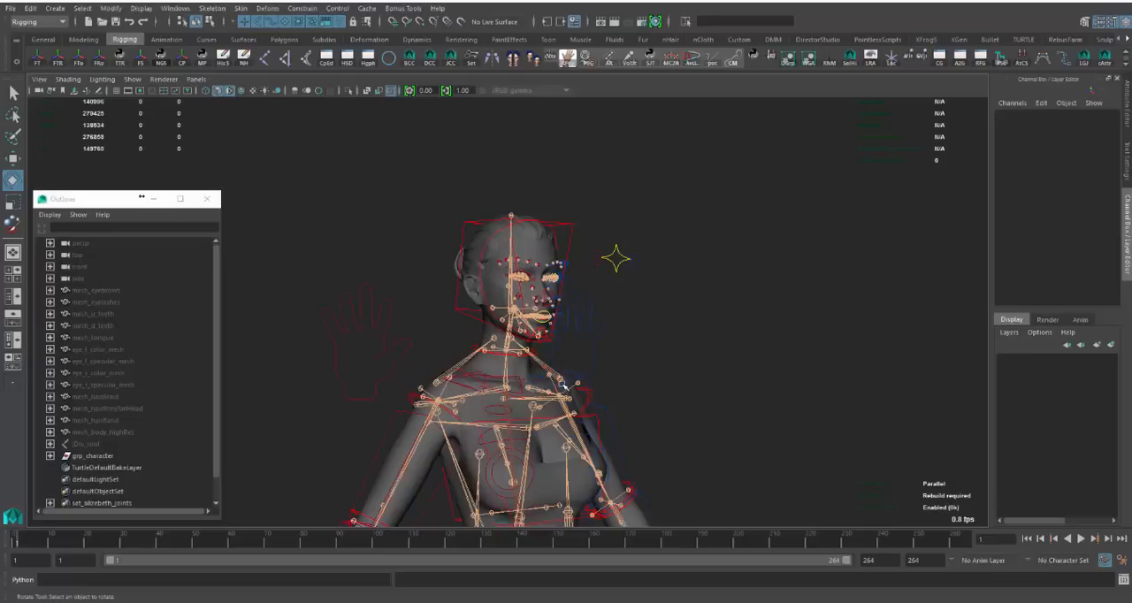
scroll(597, 308, "up", 3)
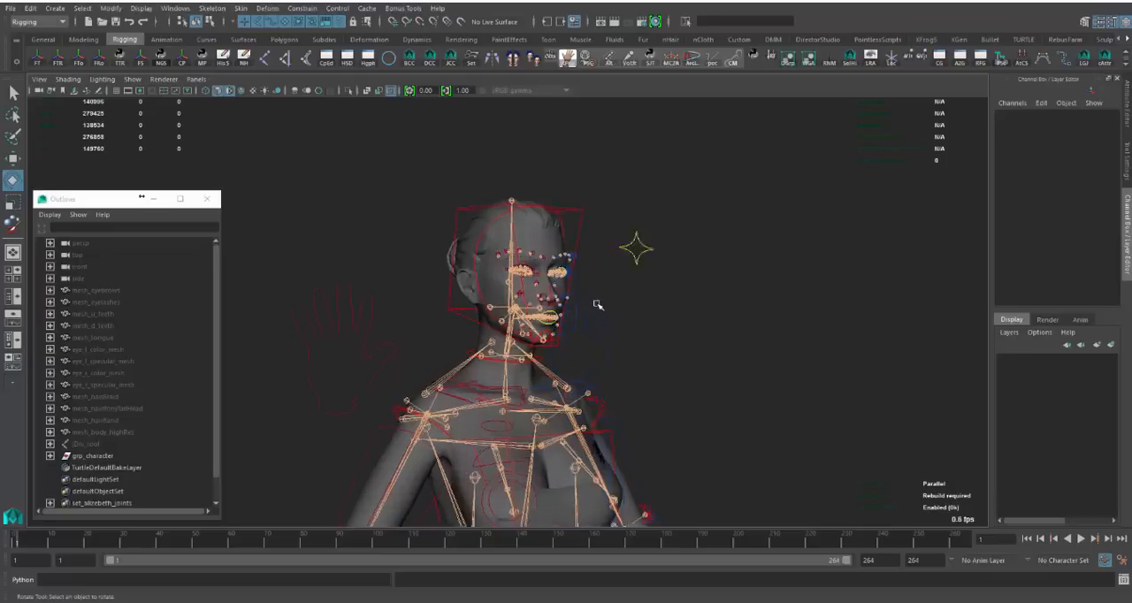
left_click_drag(653, 297, 847, 323, "alt")
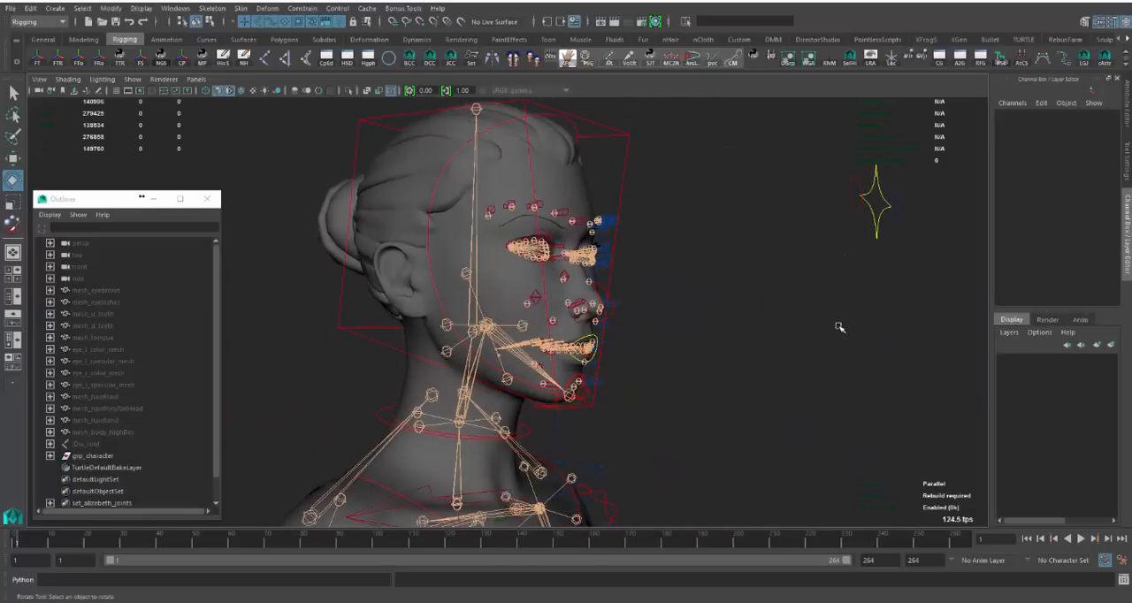
left_click_drag(734, 332, 644, 350, "alt")
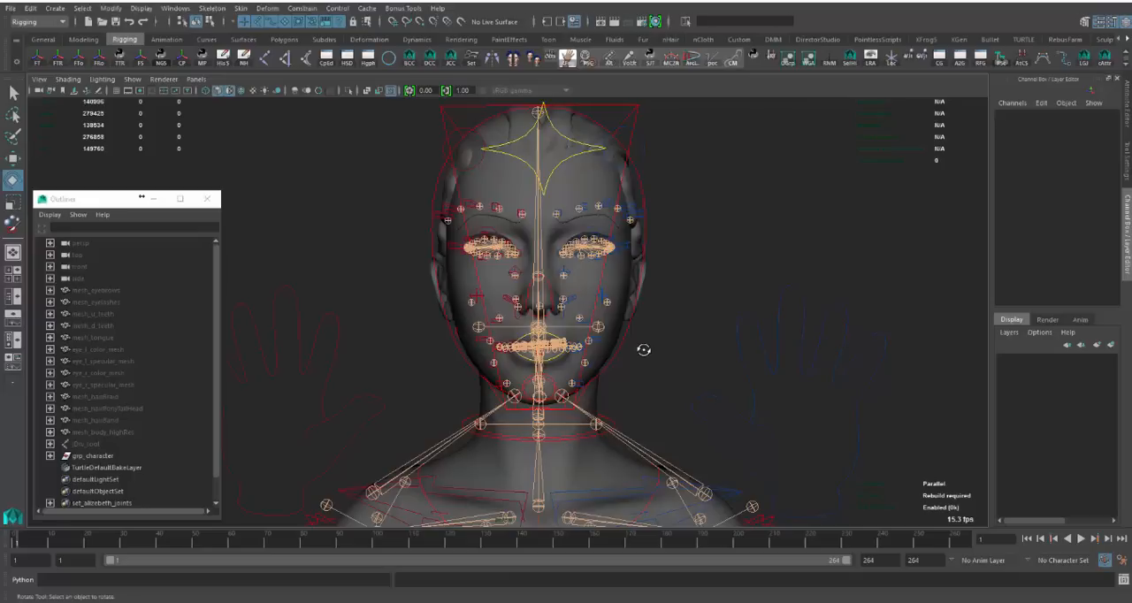
left_click_drag(677, 354, 749, 397, "alt")
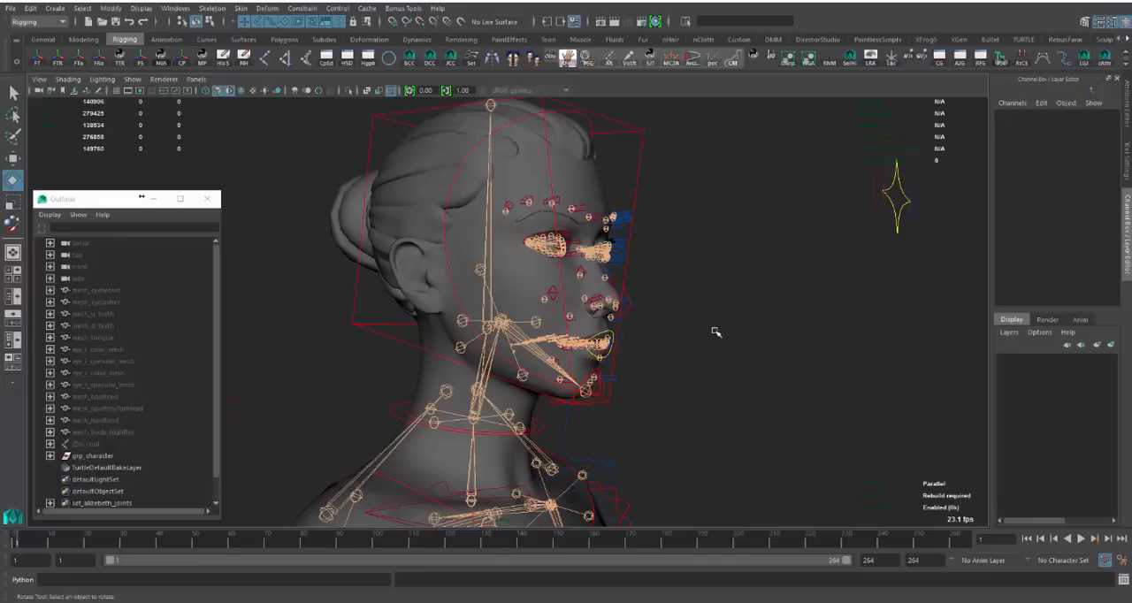
scroll(731, 218, "up", 3)
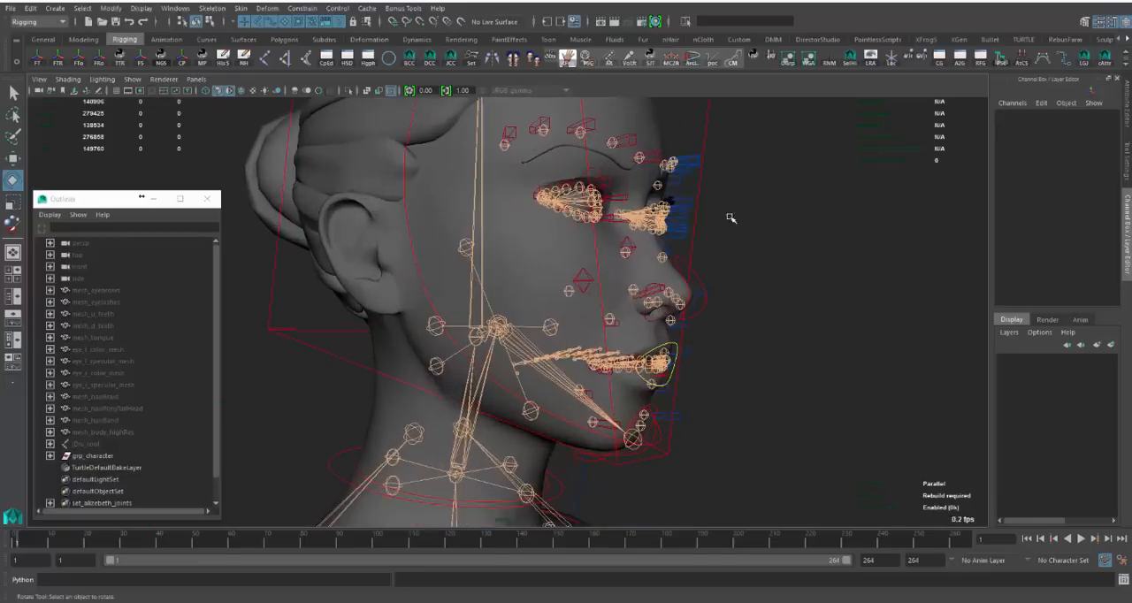
- Select the facial joints together to highlight them, and select the head control in their place
left_click_drag(485, 152, 694, 457)
left_click_drag(737, 348, 504, 306, "alt")
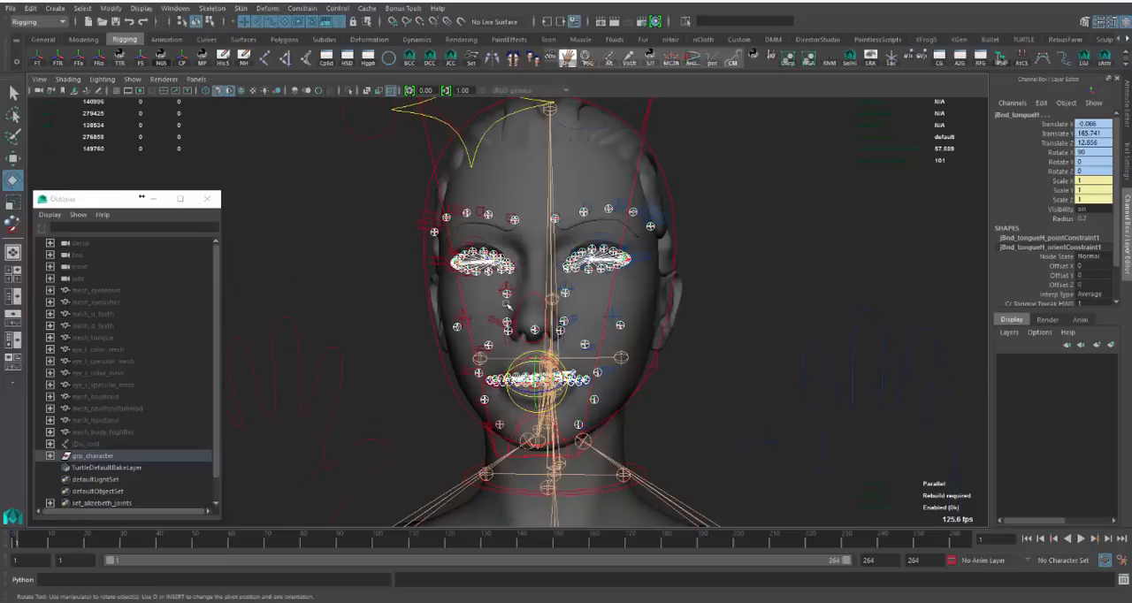
left_click(717, 234)
left_click(650, 111)
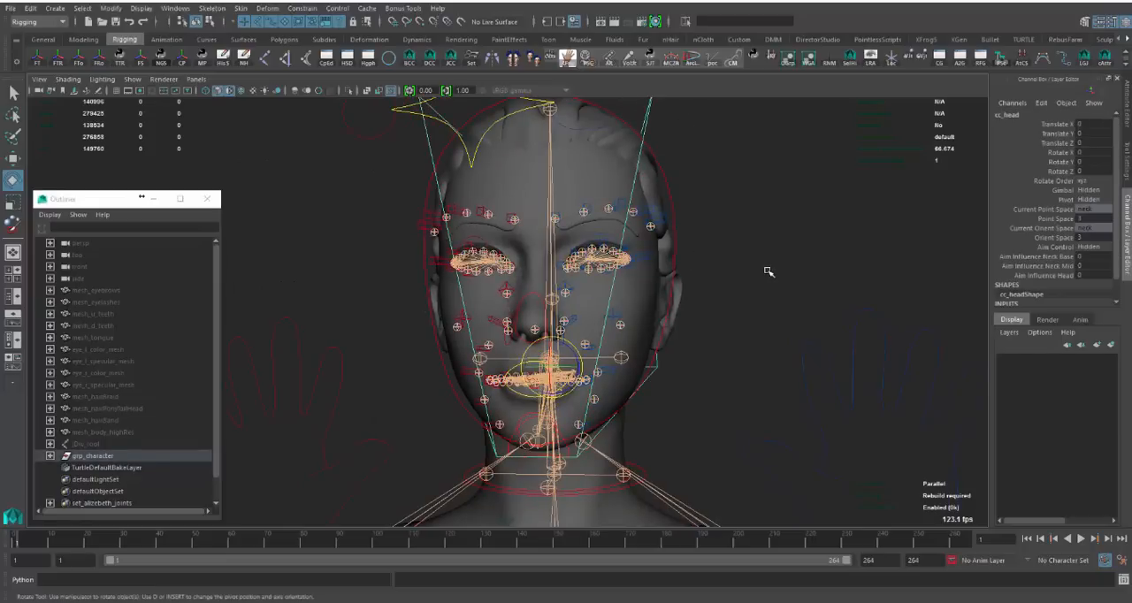
- Select the high-resolution face mesh to show its wireframe, and deselect it
left_click_drag(810, 294, 713, 269, "alt")
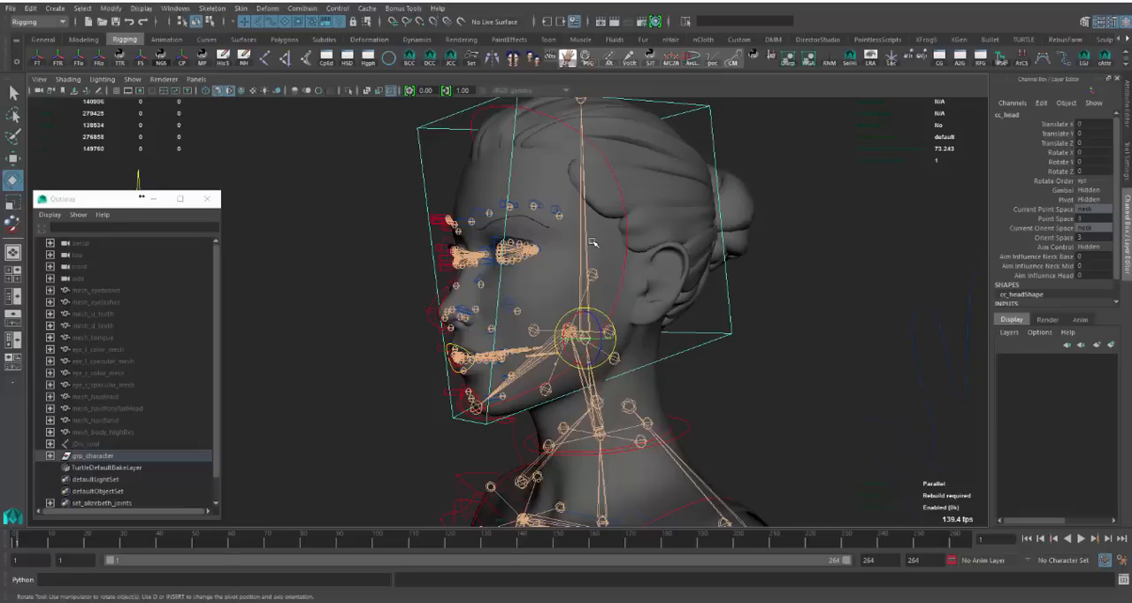
left_click(509, 207)
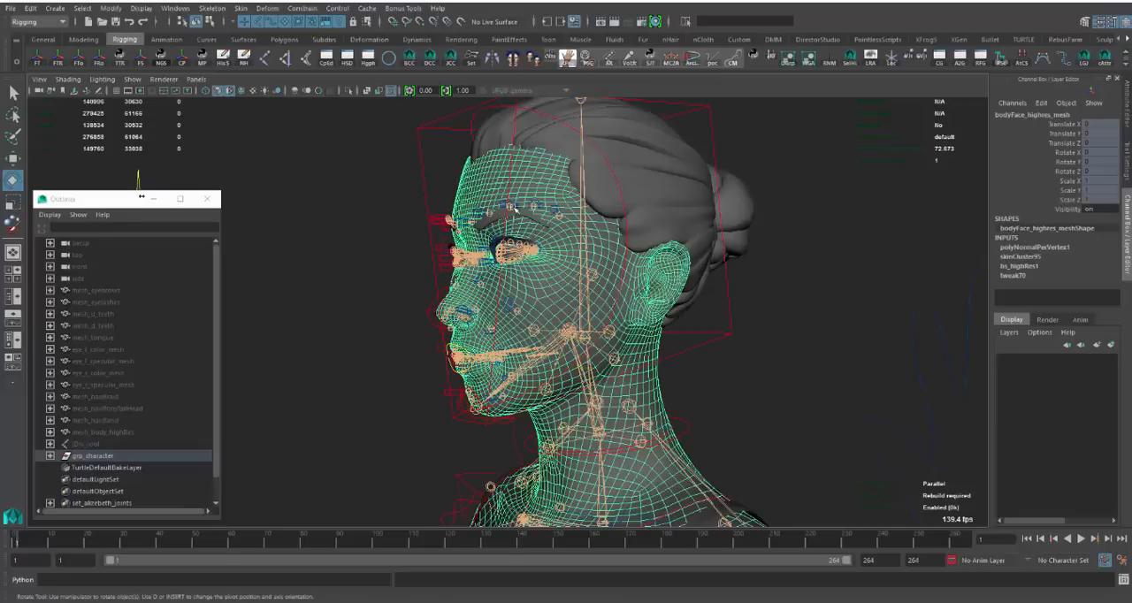
left_click(384, 281)
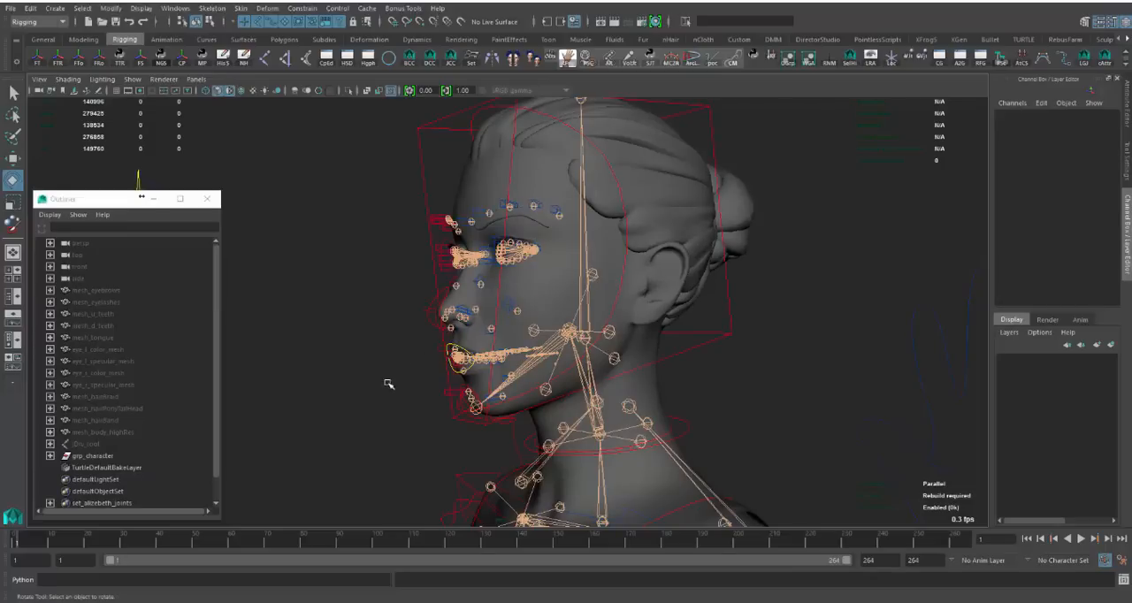
- Inspect the head control and facial joints in profile and three-quarter view, leaving nothing selected
left_click_drag(389, 384, 609, 253, "alt")
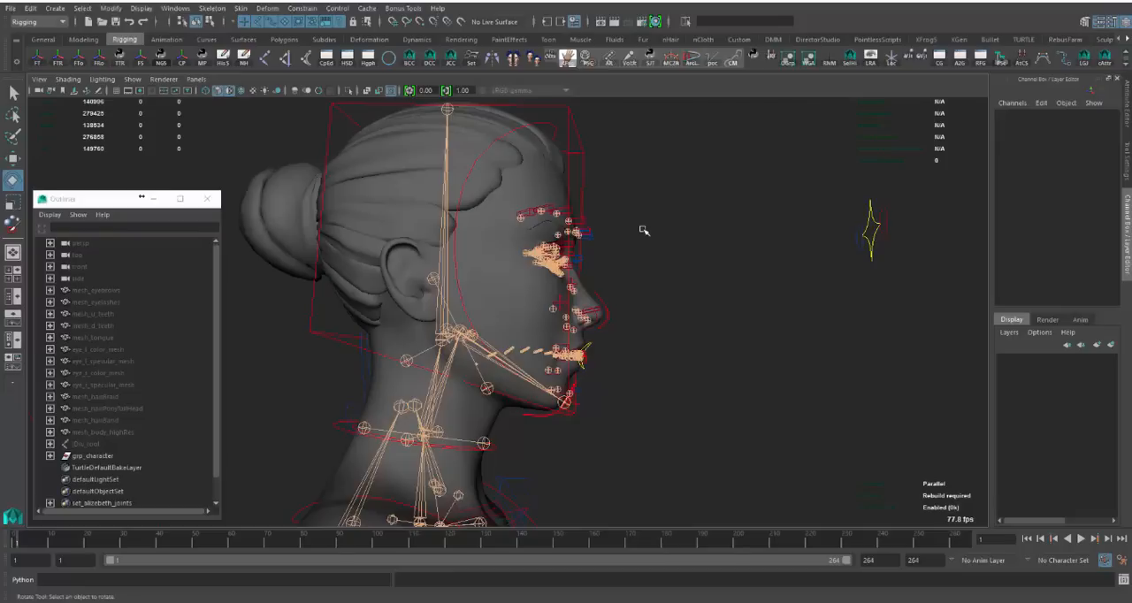
left_click_drag(632, 198, 581, 142)
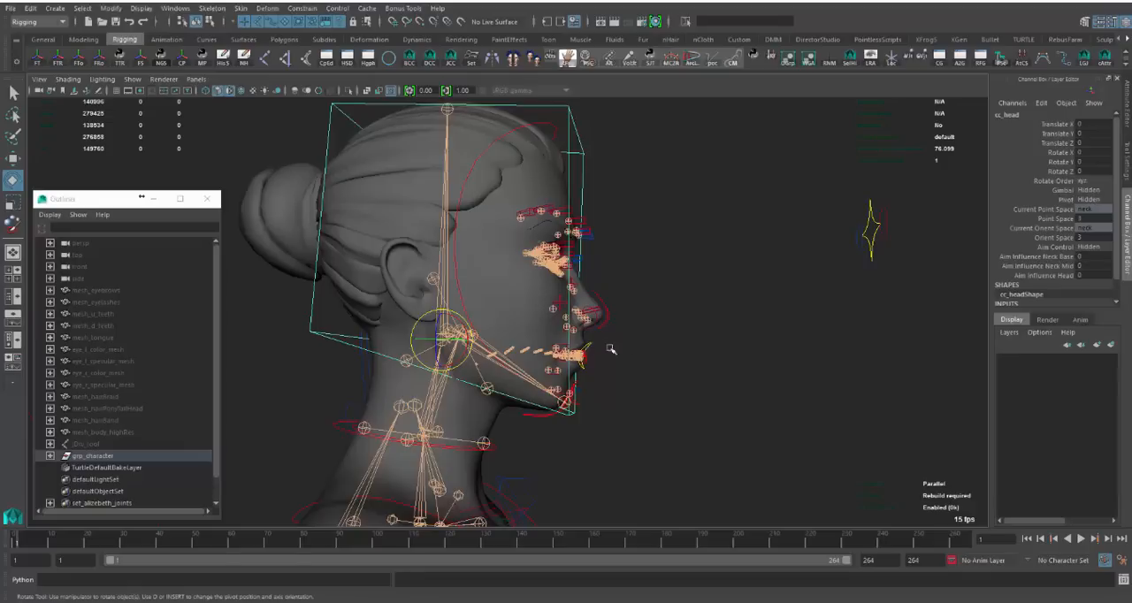
left_click(658, 348)
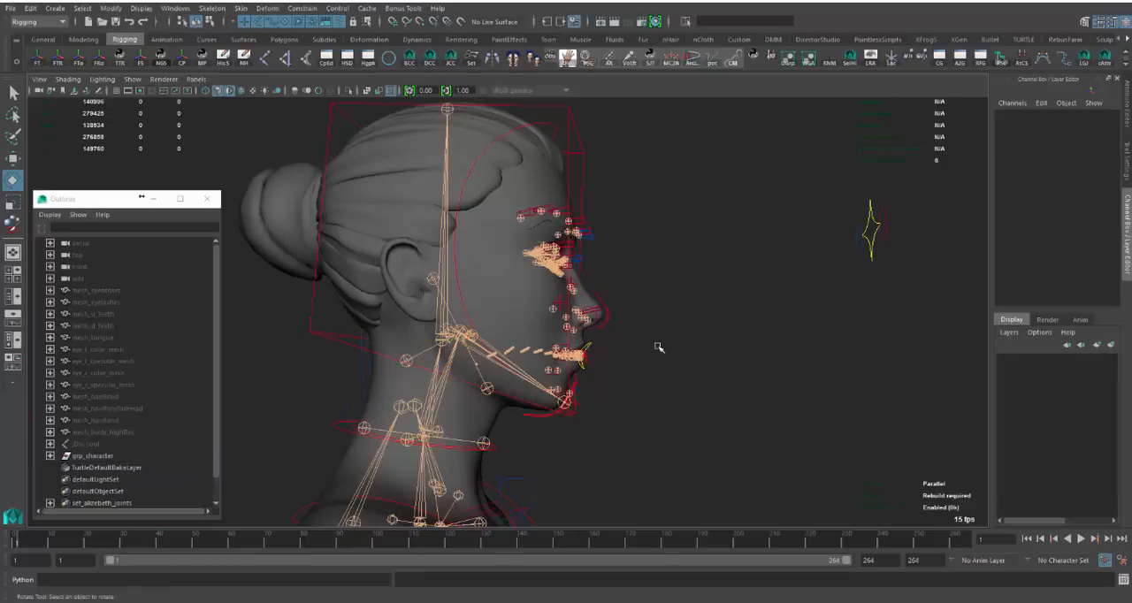
left_click_drag(771, 336, 607, 345, "alt")
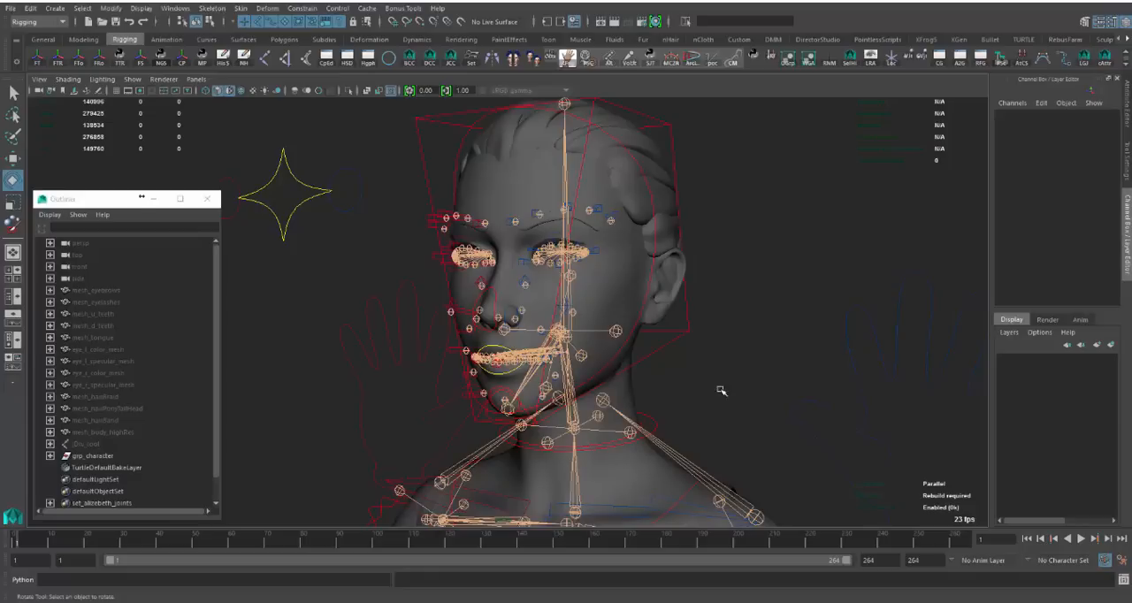
left_click_drag(576, 274, 449, 257, "alt")
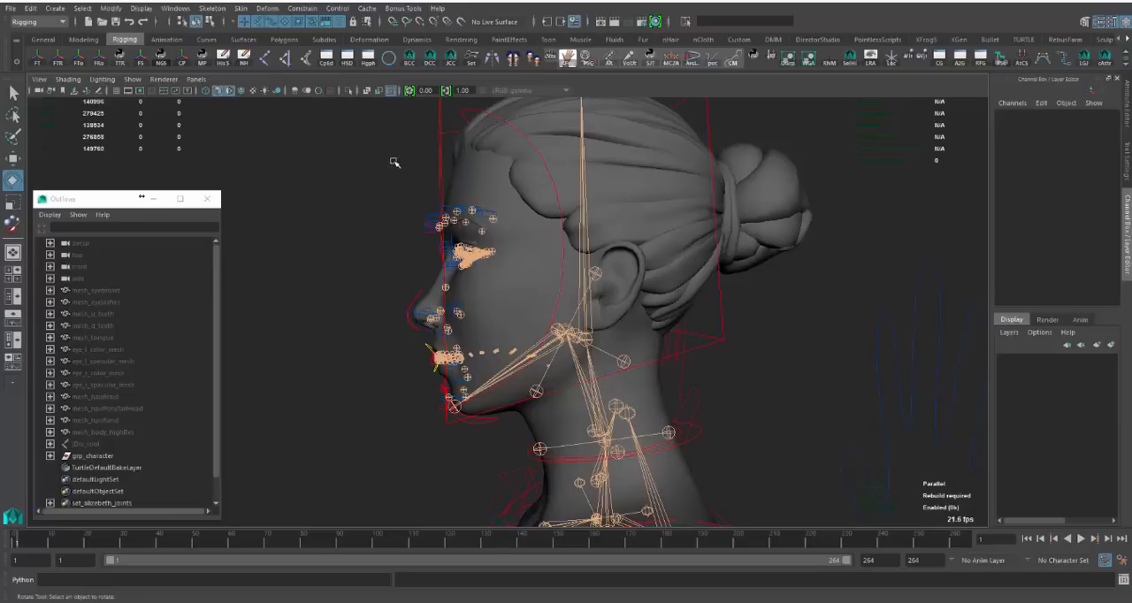
- Rotate the head control to test how the head and facial joints follow, undo the rotation, and clear the selection
left_click(500, 216)
left_click(442, 161)
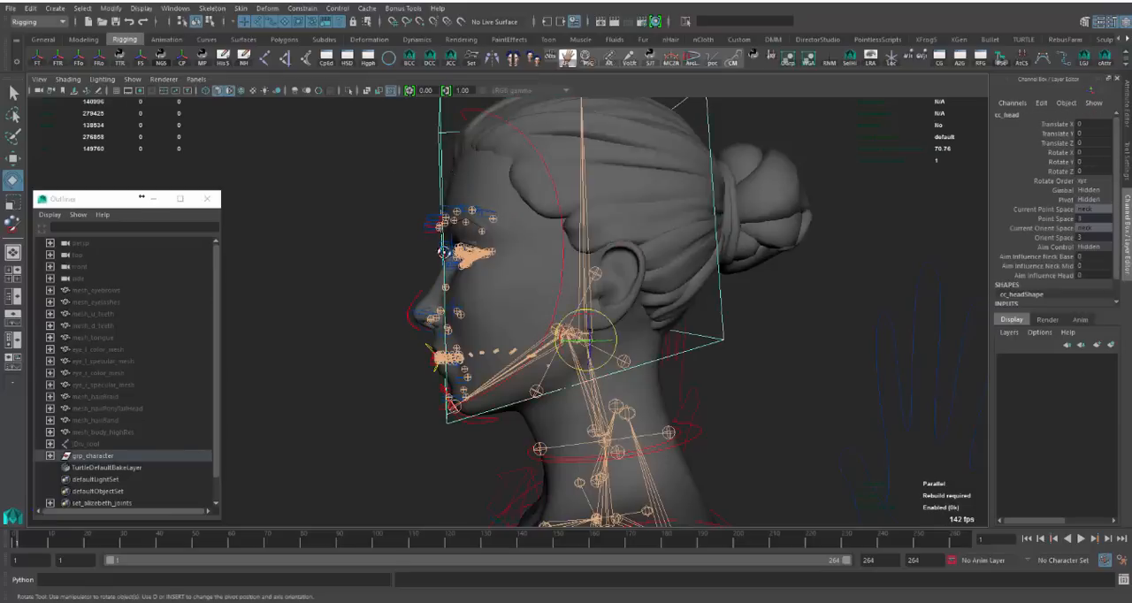
left_click_drag(445, 239, 511, 254, "alt")
left_click_drag(573, 332, 453, 193)
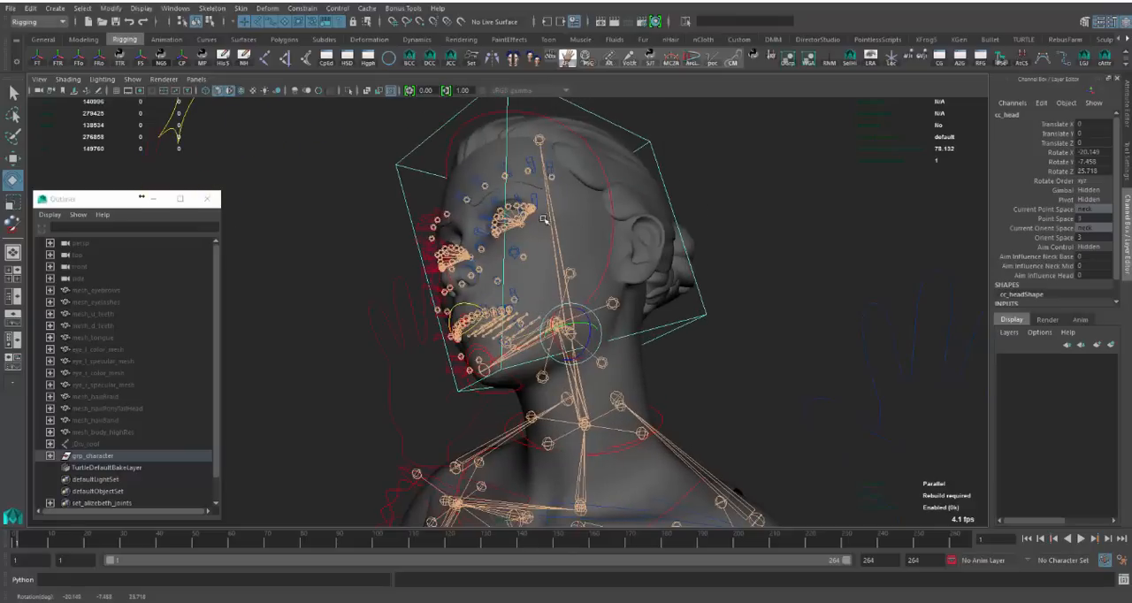
left_click_drag(709, 230, 627, 241, "alt")
key("ctrl+z")
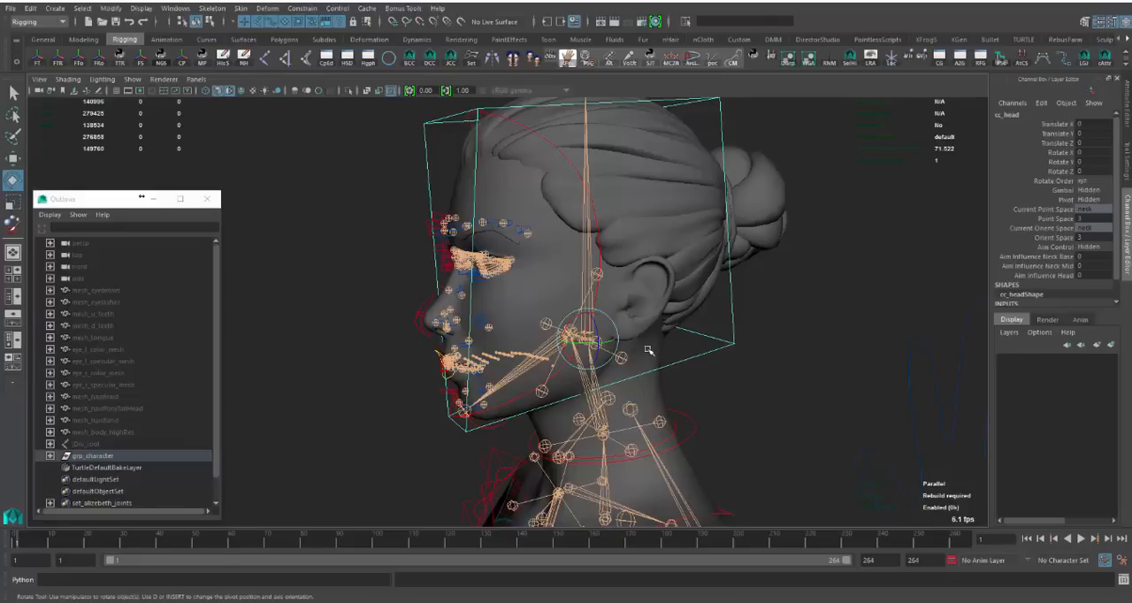
left_click(648, 351)
left_click_drag(649, 351, 695, 374, "alt")
left_click(695, 374)
- Select all influence joints of skinCluster95 on the high-resolution face mesh and inspect them from both sides of the head
scroll(538, 277, "up", 5)
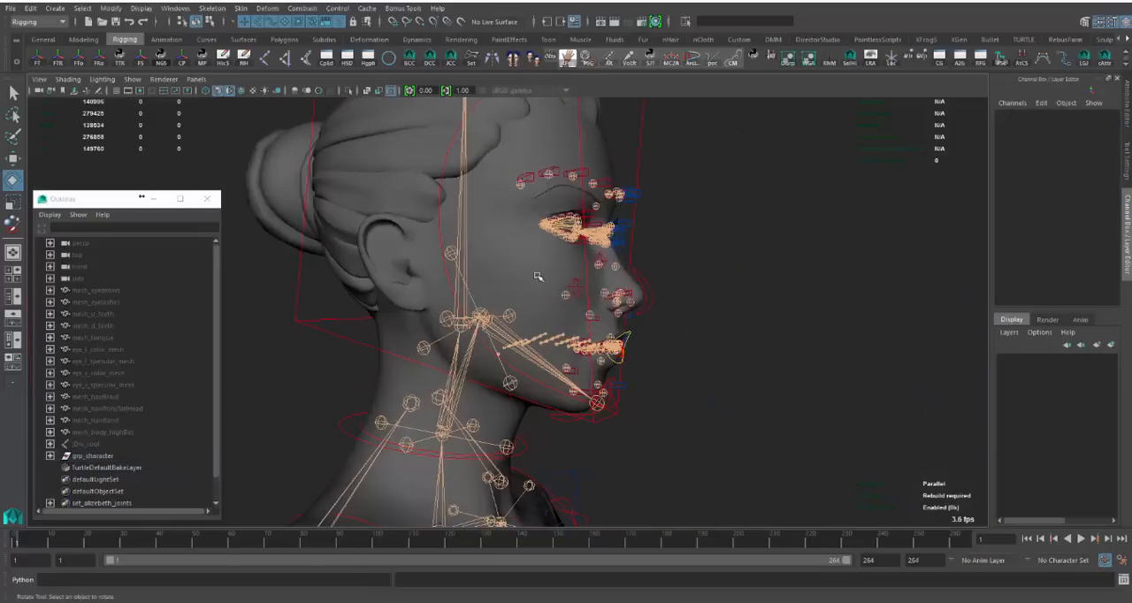
right_click_drag(803, 384, 771, 354, "alt")
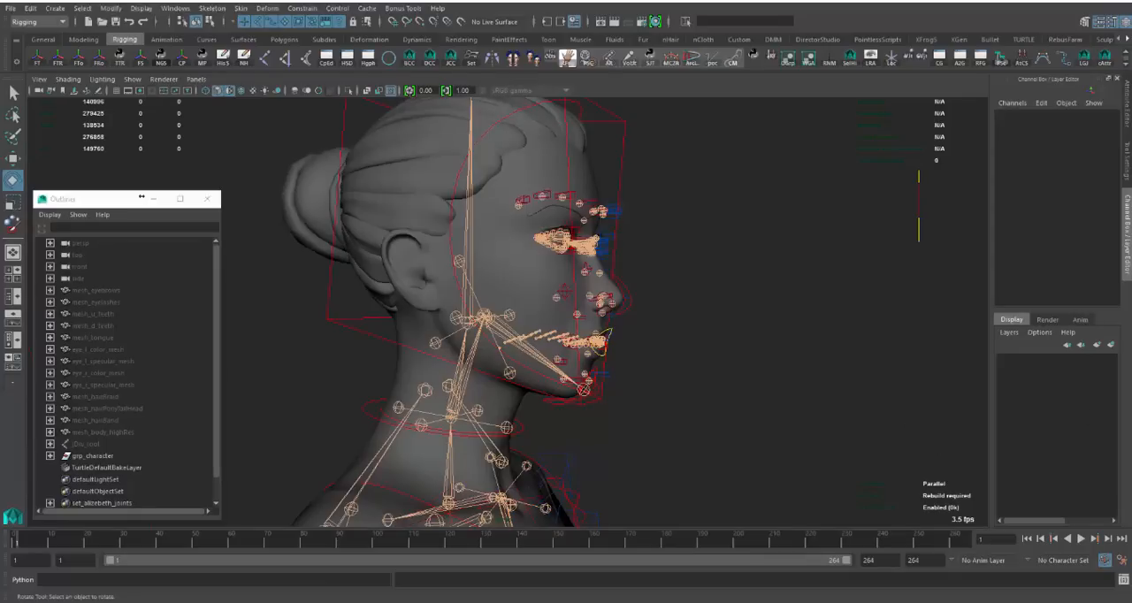
left_click(515, 287)
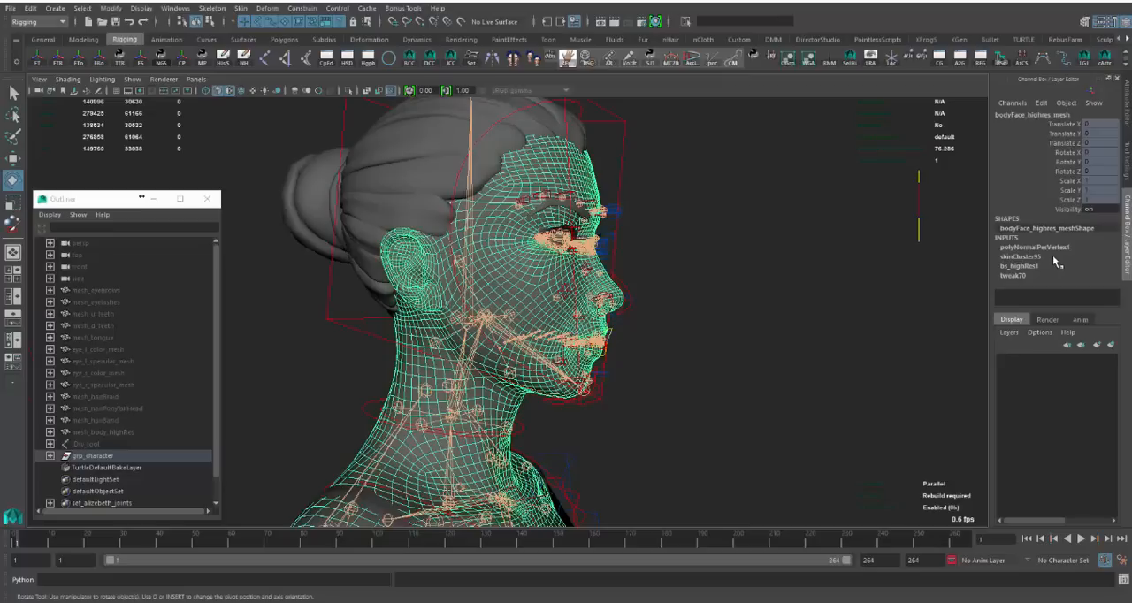
left_click(1022, 257)
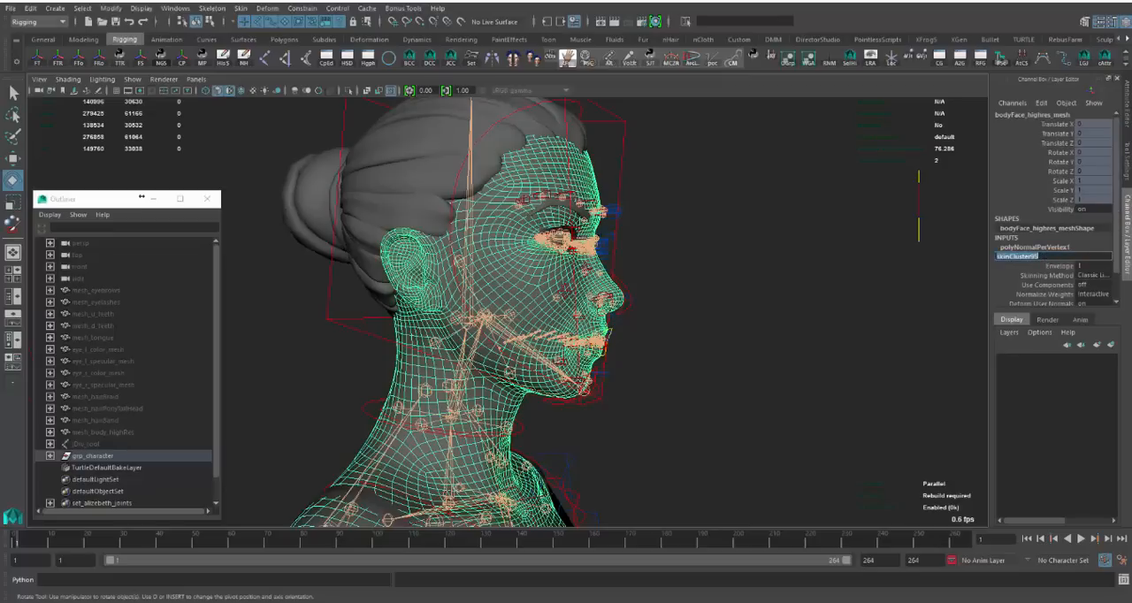
key("Return")
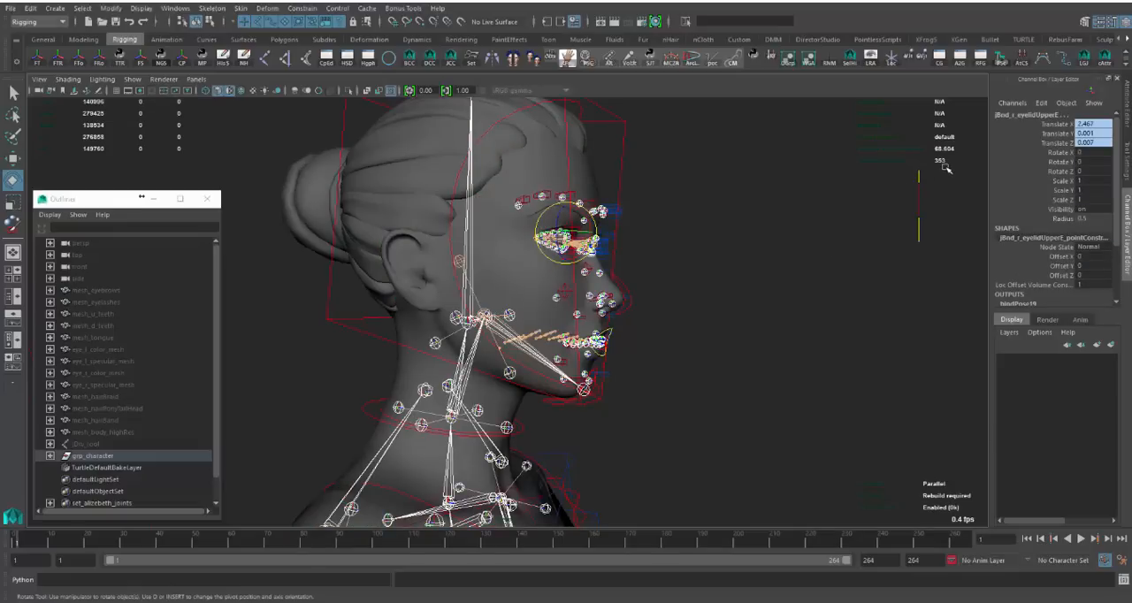
left_click_drag(763, 348, 572, 357, "alt")
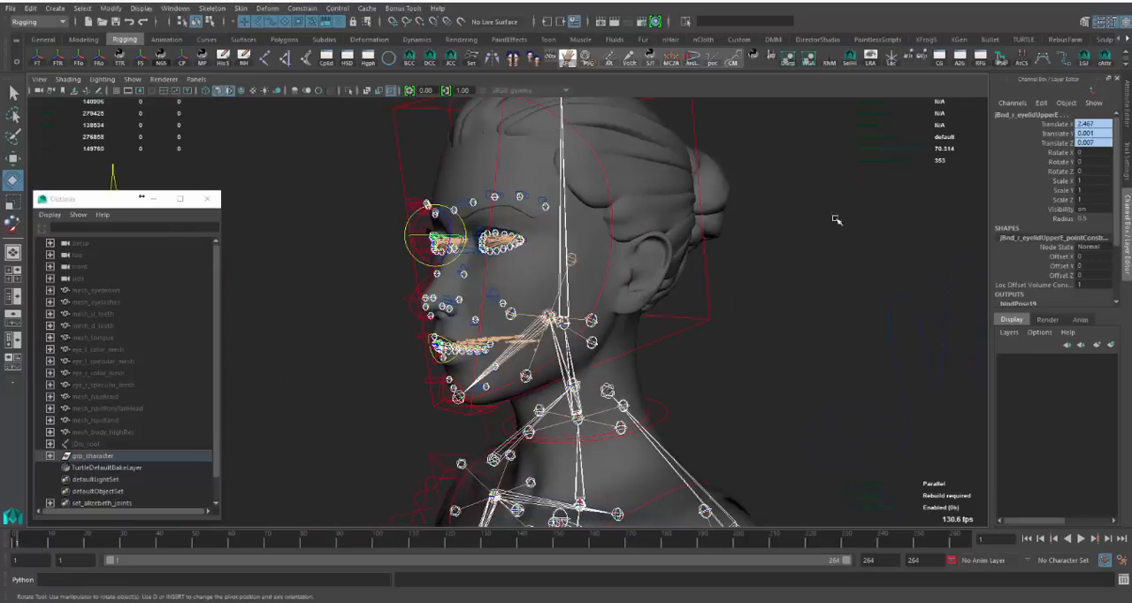
right_click_drag(758, 358, 566, 354, "alt")
- Select the influence joints of skinCluster12 on mesh_body_highRes, inspect them from the feet up to the head, and clear the selection
middle_click_drag(566, 425, 508, 146, "alt")
right_click_drag(381, 300, 452, 311, "alt")
left_click_drag(452, 311, 726, 280, "alt")
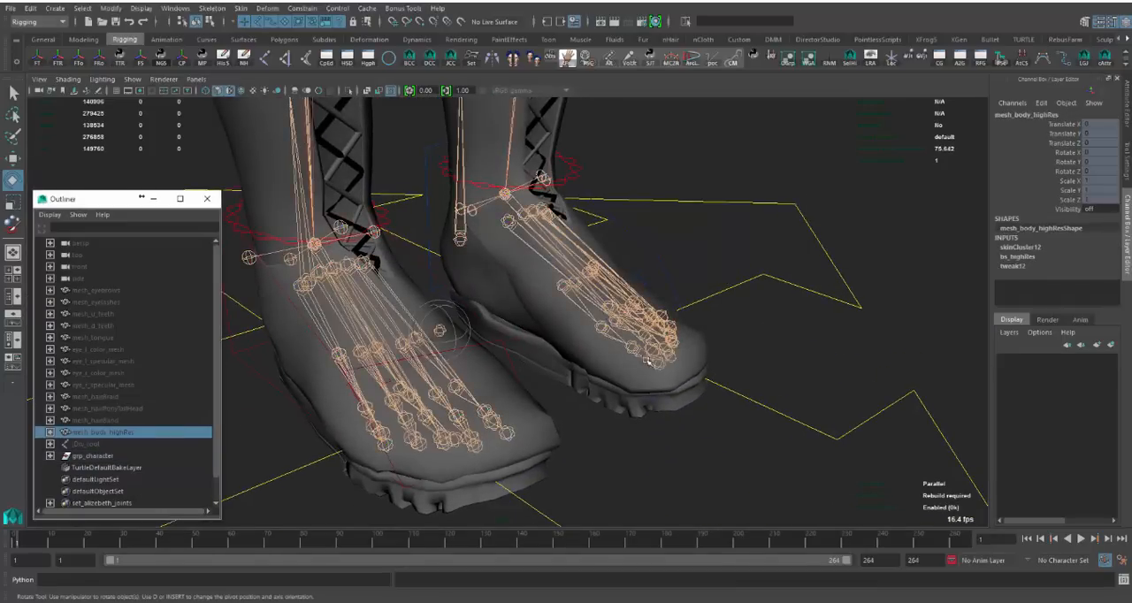
left_click(140, 433)
left_click(1043, 248)
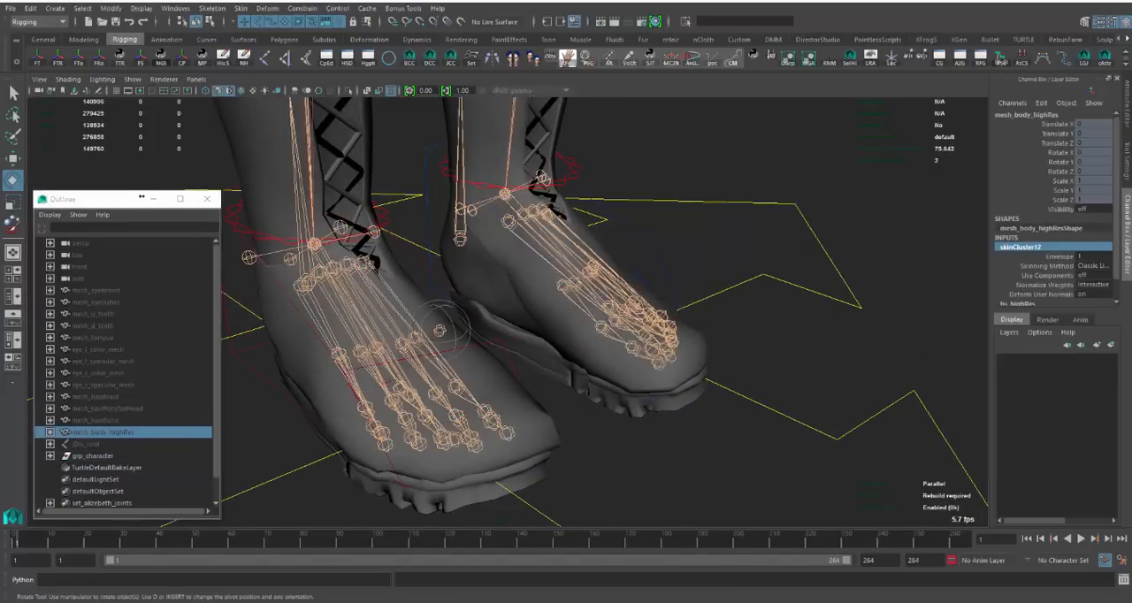
left_click(650, 57)
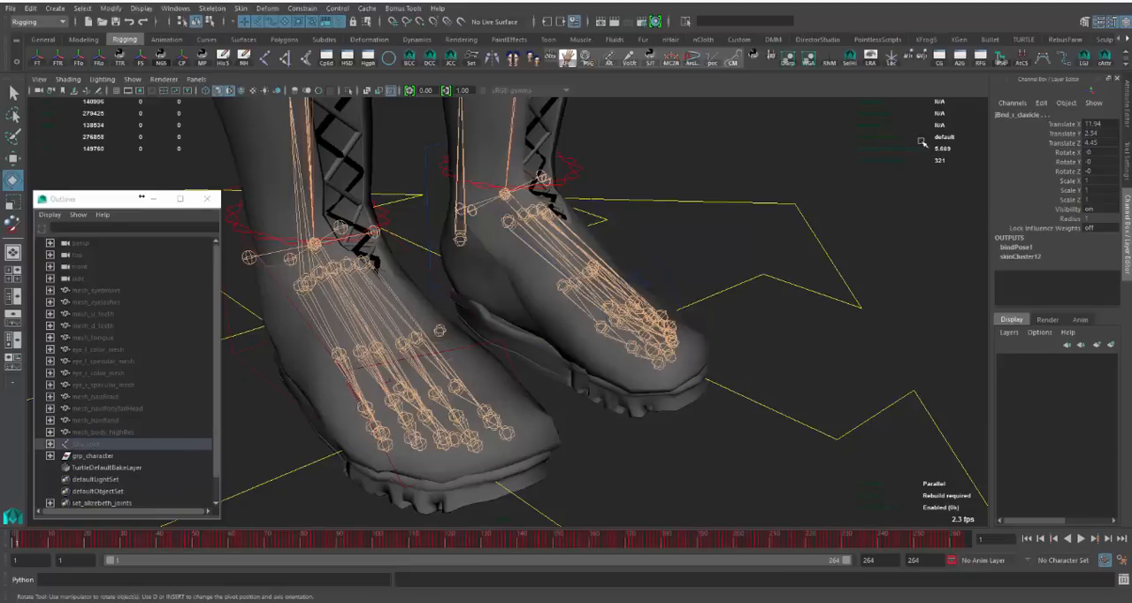
right_click_drag(670, 246, 552, 267, "alt")
middle_click_drag(552, 267, 559, 495, "alt")
left_click_drag(611, 371, 532, 383, "alt")
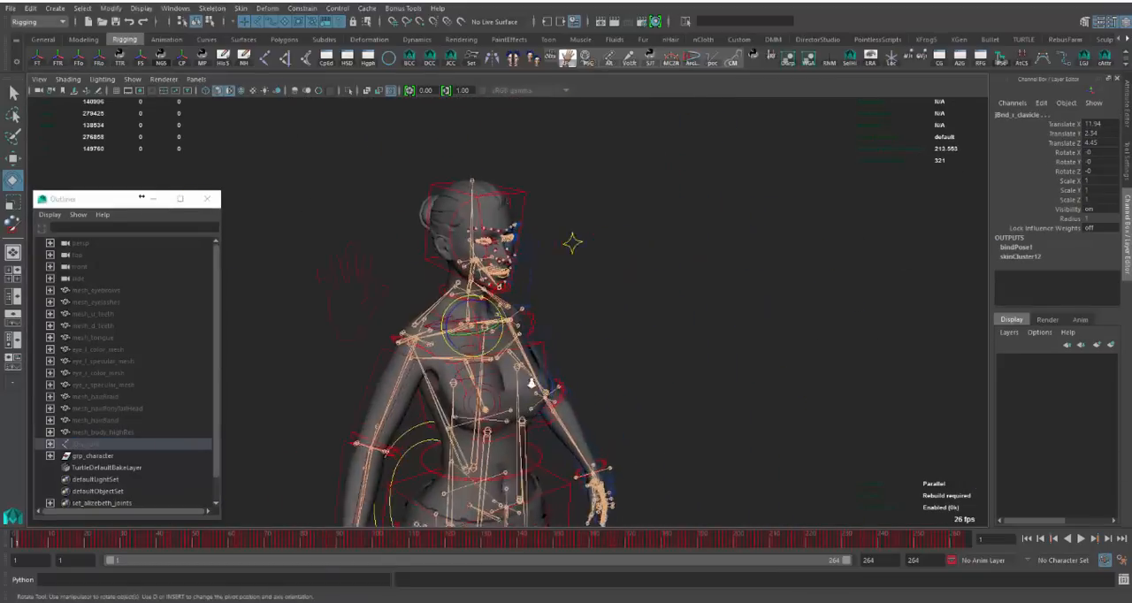
right_click_drag(531, 383, 760, 353, "alt")
left_click(609, 284)
- Select the high-resolution face mesh from the front to compare its wireframe with the facial joints, and deselect it
middle_click_drag(610, 285, 668, 391, "alt")
right_click_drag(668, 391, 746, 357, "alt")
left_click_drag(678, 358, 692, 353, "alt")
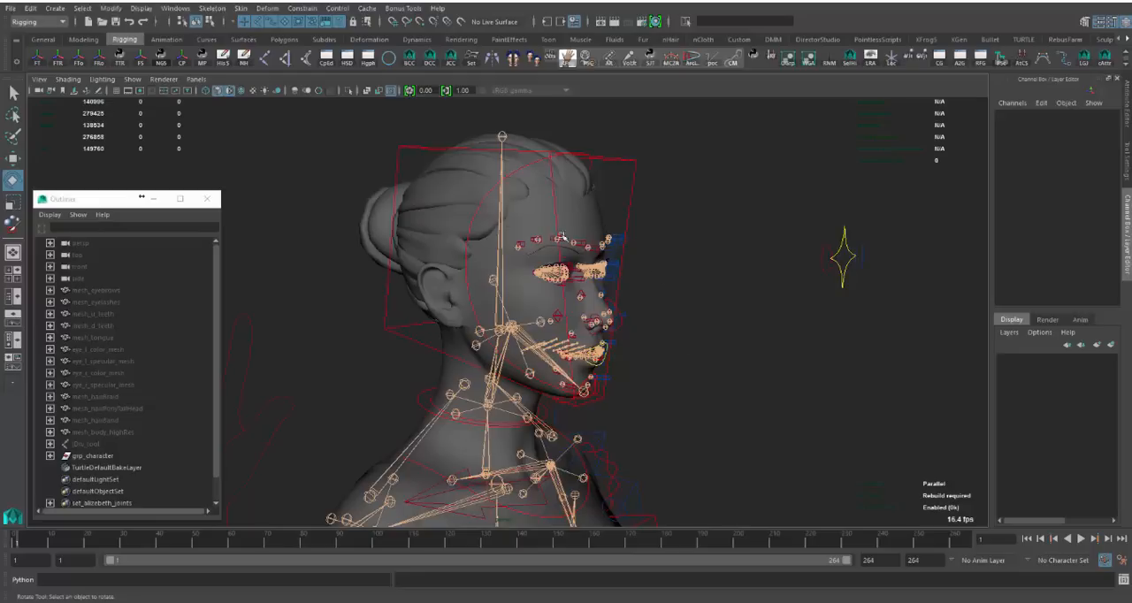
left_click_drag(593, 271, 556, 234, "alt")
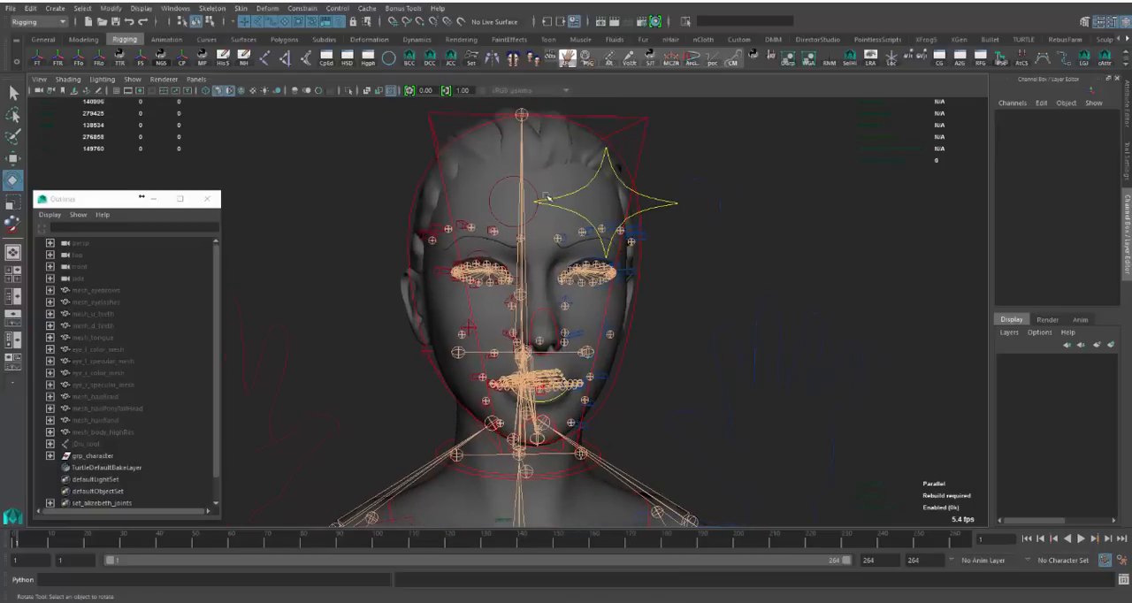
left_click(559, 180)
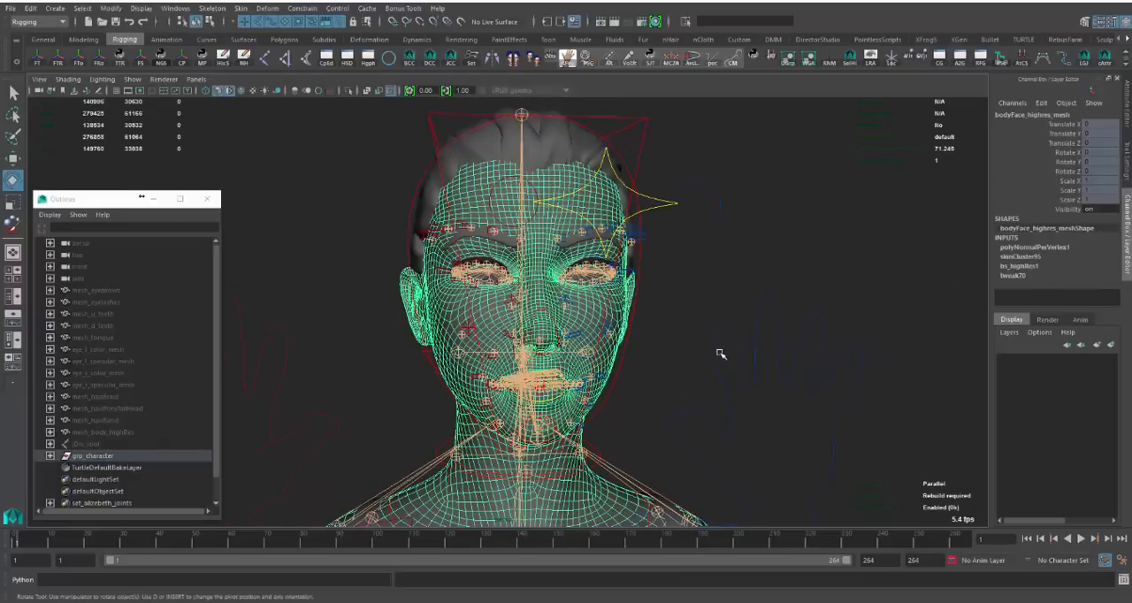
left_click(686, 373)
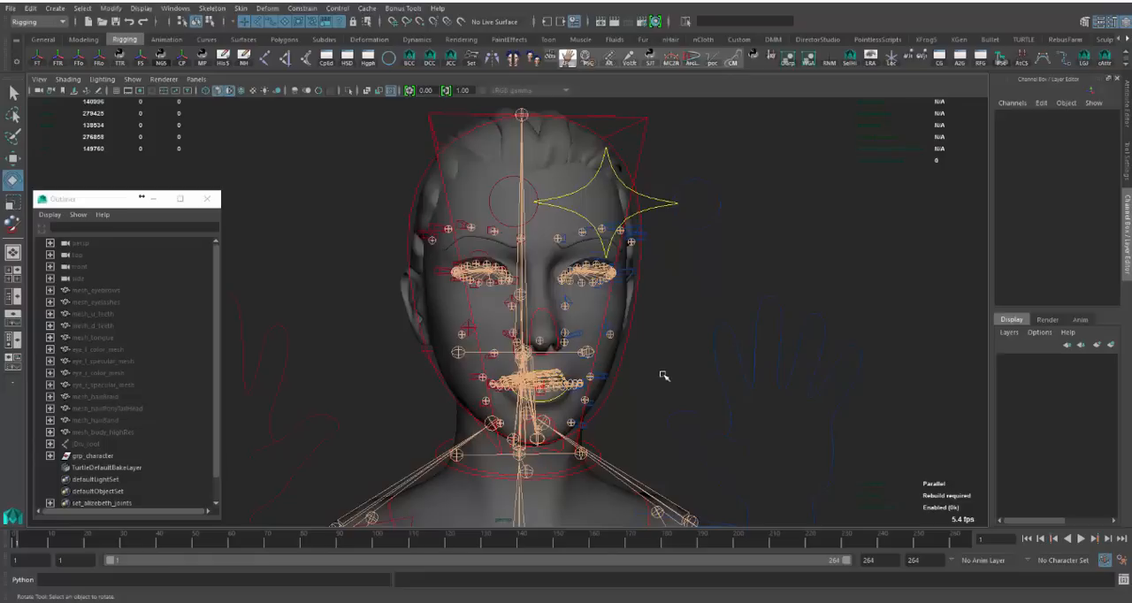
- Hide the rig's joints and control curves in the viewport for a clear view of the character's head and shoulders
left_click_drag(754, 352, 678, 307, "alt")
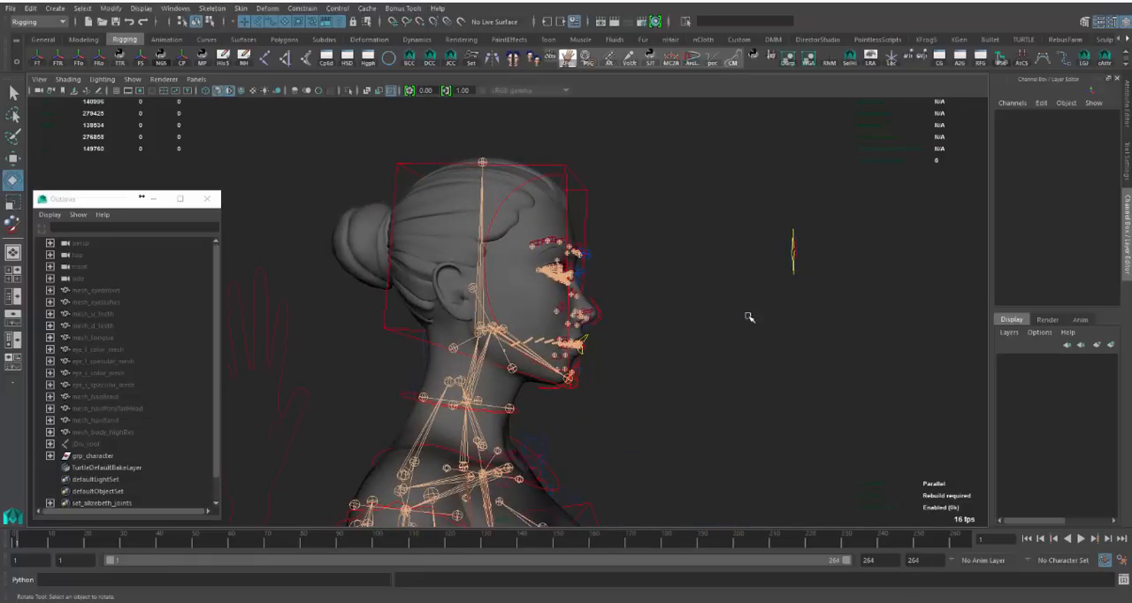
left_click_drag(749, 317, 684, 316, "alt")
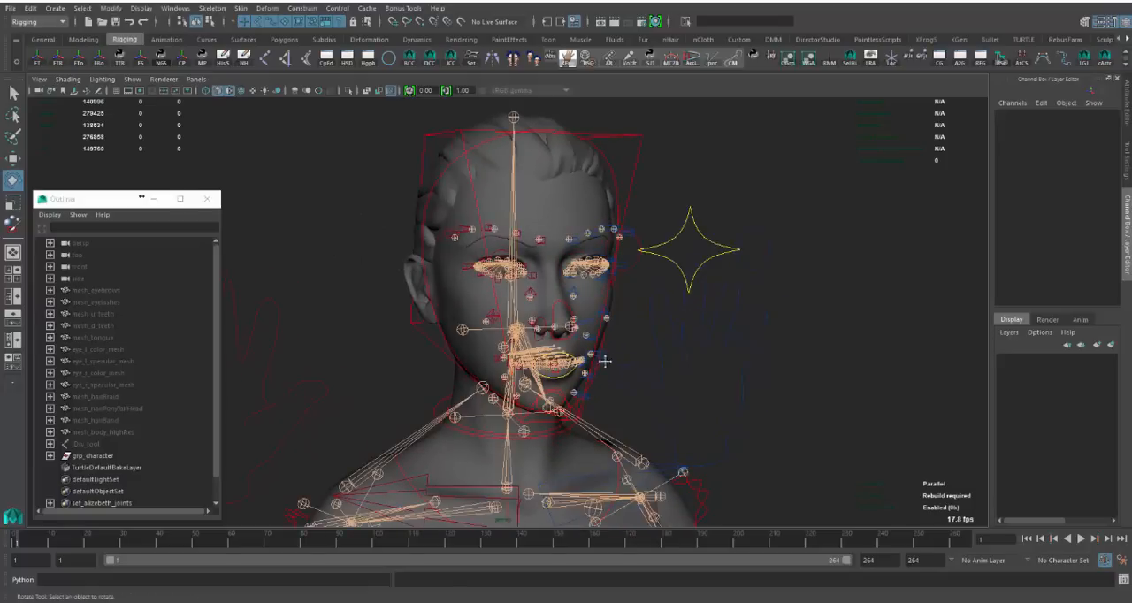
middle_click_drag(605, 361, 607, 334, "alt")
left_click_drag(607, 334, 634, 306, "alt")
right_click_drag(635, 306, 687, 316, "alt")
middle_click_drag(687, 316, 688, 292, "alt")
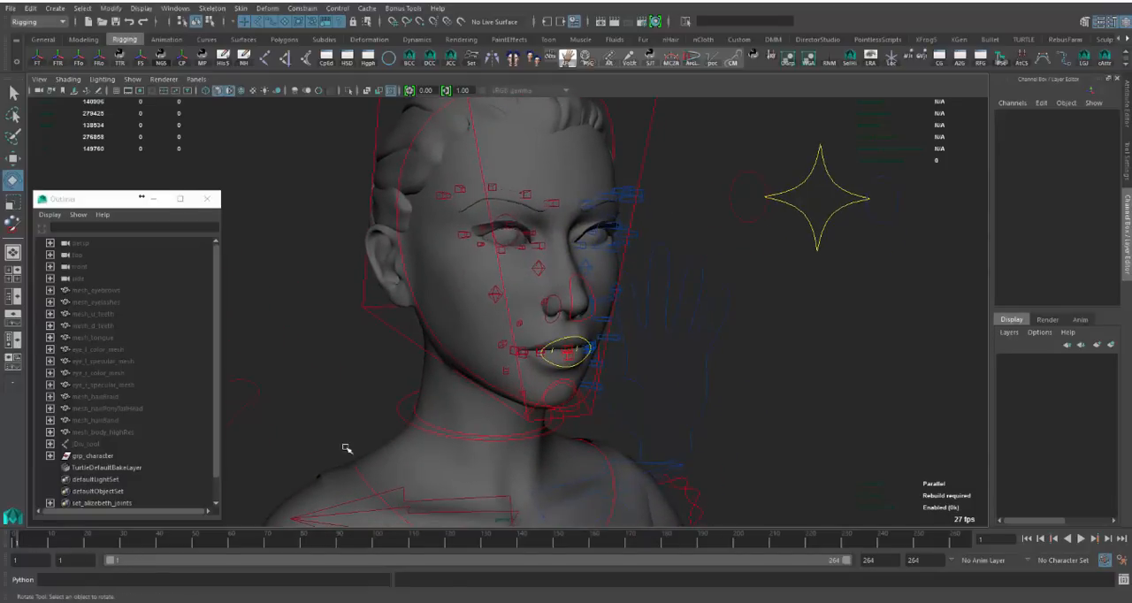
right_click_drag(478, 429, 447, 387, "alt")
left_click_drag(447, 387, 439, 398, "alt")
mouse_move(440, 398)
right_mouse_down("alt")
mouse_move(416, 380)
mouse_move(428, 382)
right_mouse_up("alt")
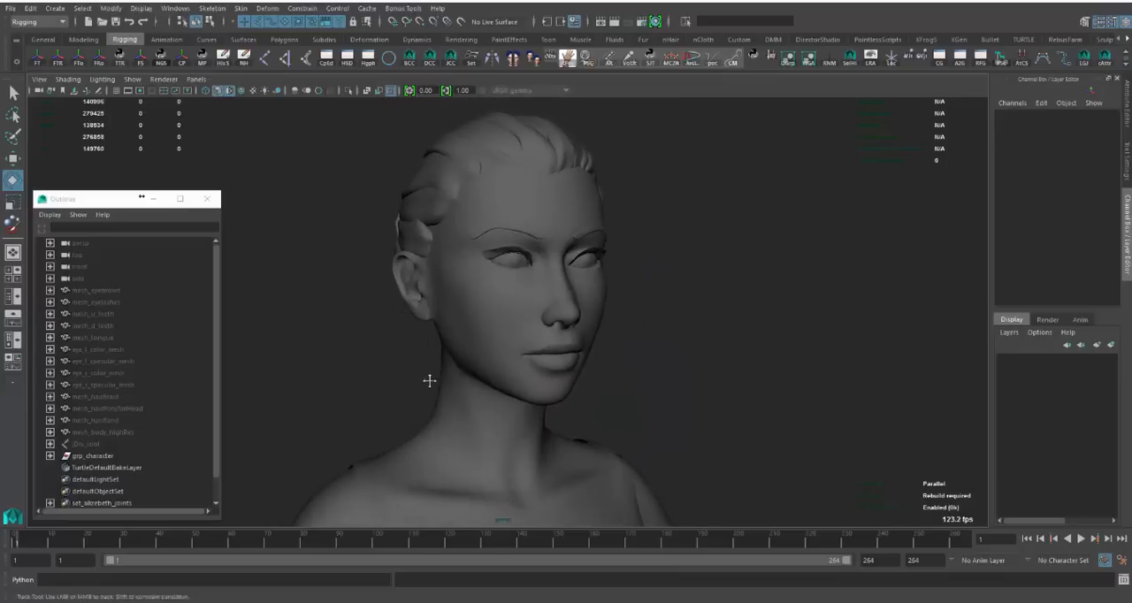
middle_click_drag(430, 381, 430, 374, "alt")
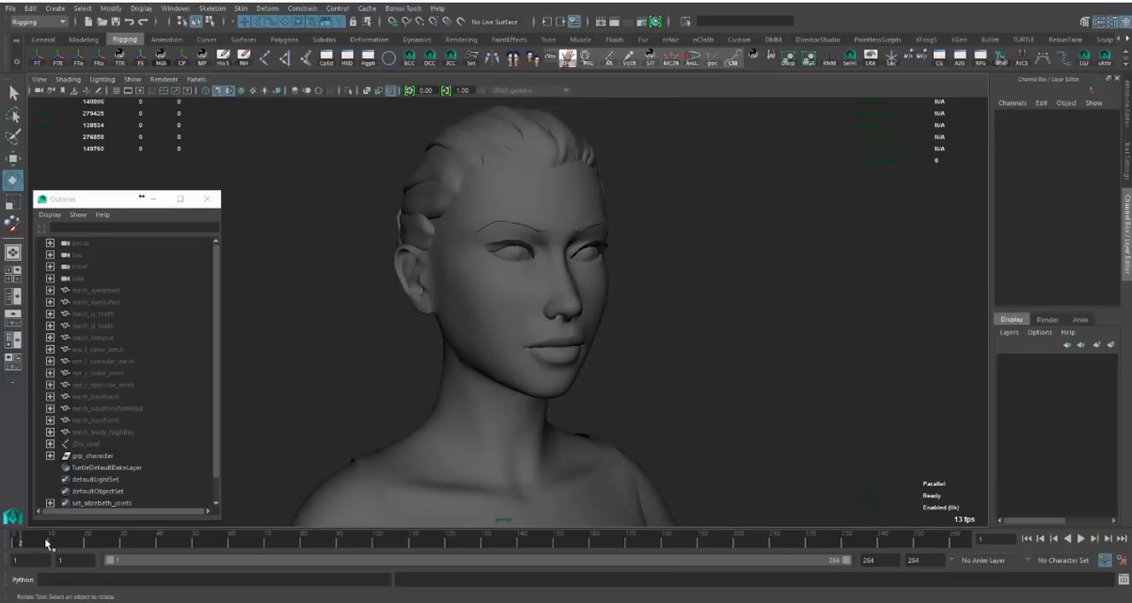
- Run through the facial animation on the timeline and examine the open-mouth poses at frames 94 and 112
mouse_move(46, 543)
left_mouse_down()
mouse_move(381, 541)
mouse_move(531, 528)
mouse_move(652, 501)
mouse_move(752, 561)
mouse_move(847, 565)
mouse_move(976, 497)
mouse_move(964, 501)
left_mouse_up()
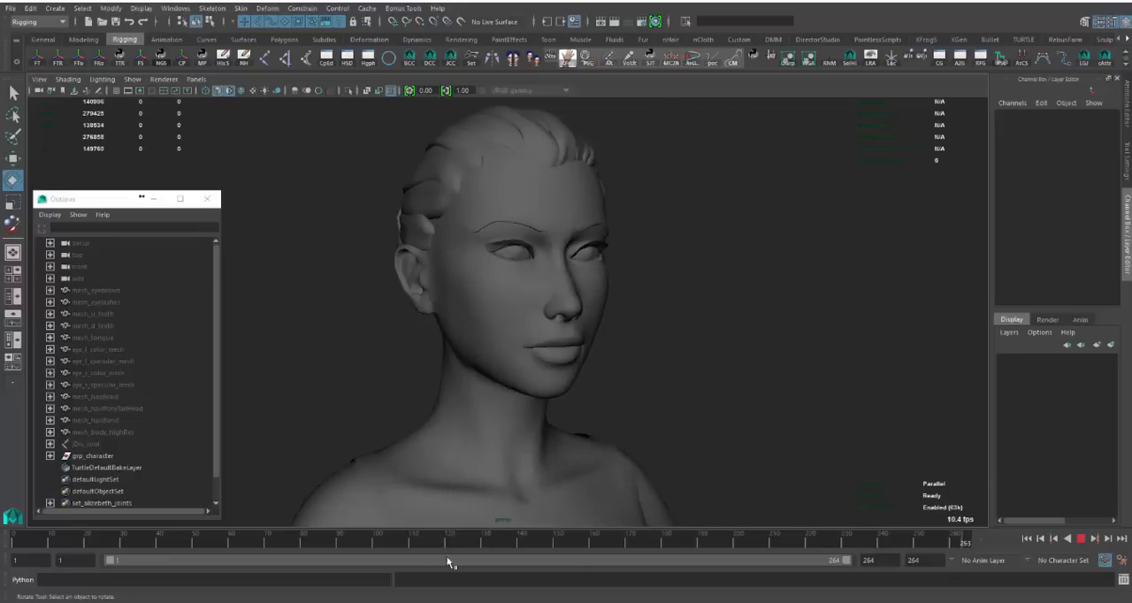
left_click_drag(449, 563, 354, 542)
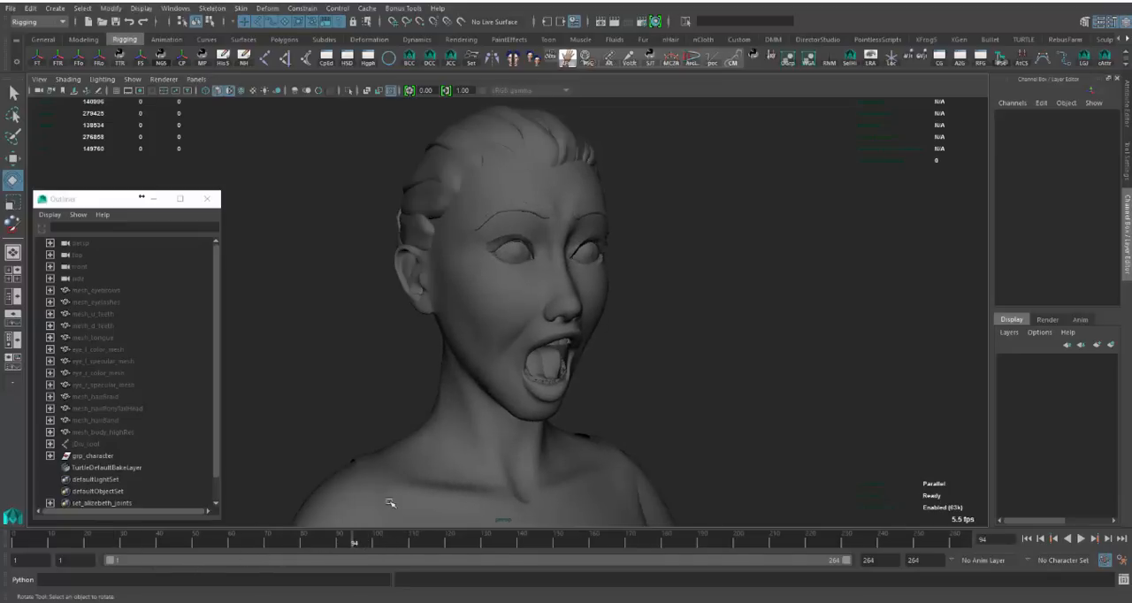
left_click_drag(389, 503, 366, 417, "alt")
left_click_drag(552, 333, 420, 545, "alt")
left_click_drag(531, 353, 618, 352, "alt")
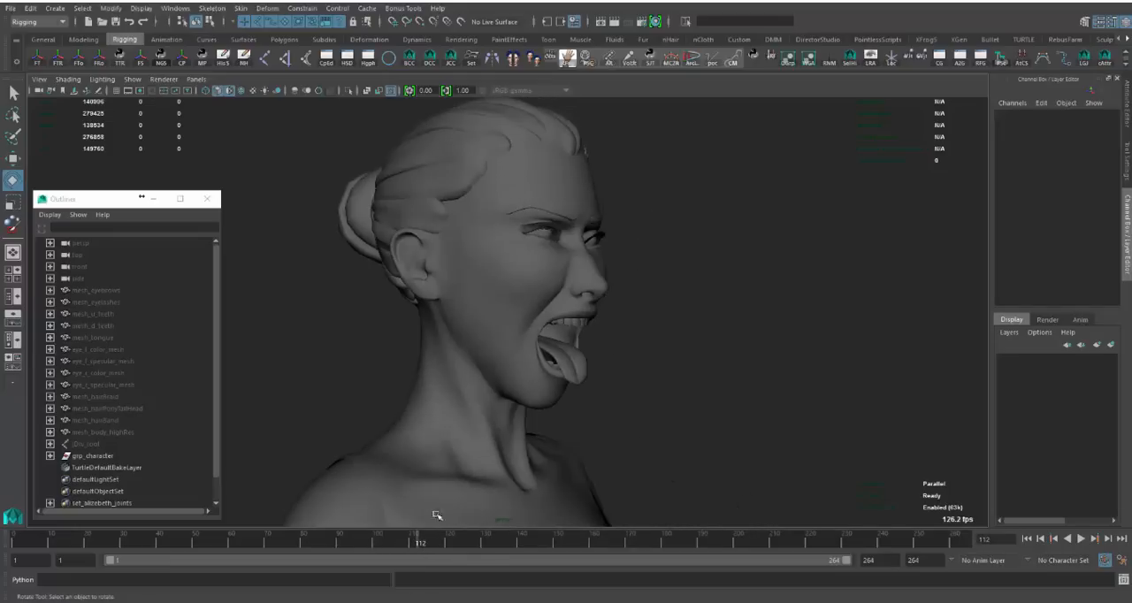
- Examine the face in profile at frame 142, and review the remaining expressions from three-quarter view through frame 264
left_click_drag(409, 545, 531, 507)
left_click_drag(624, 339, 665, 318, "alt")
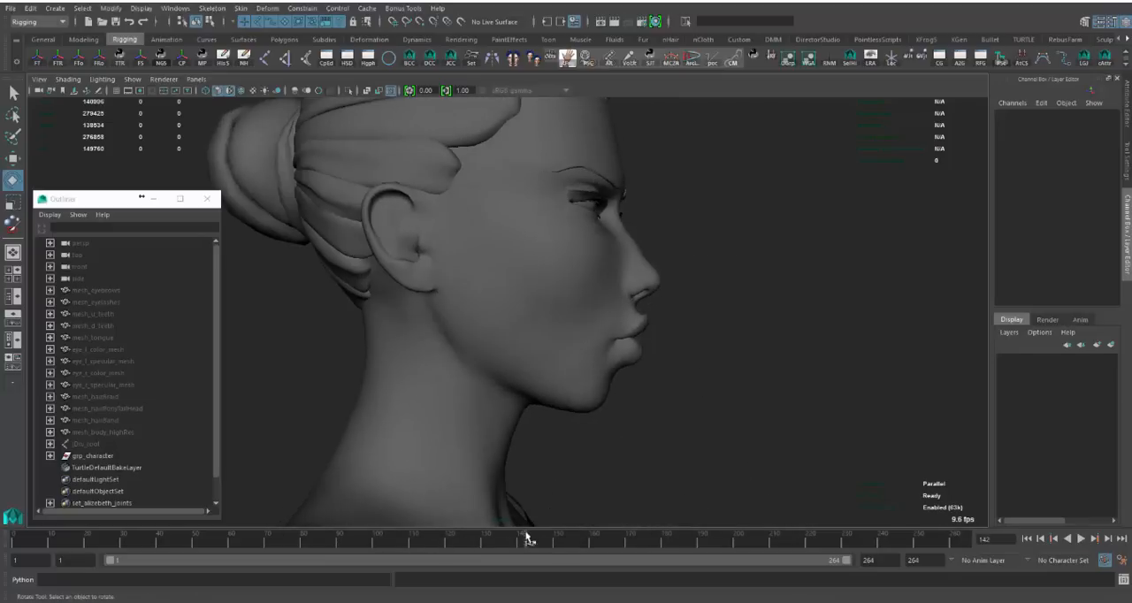
key("alt+v")
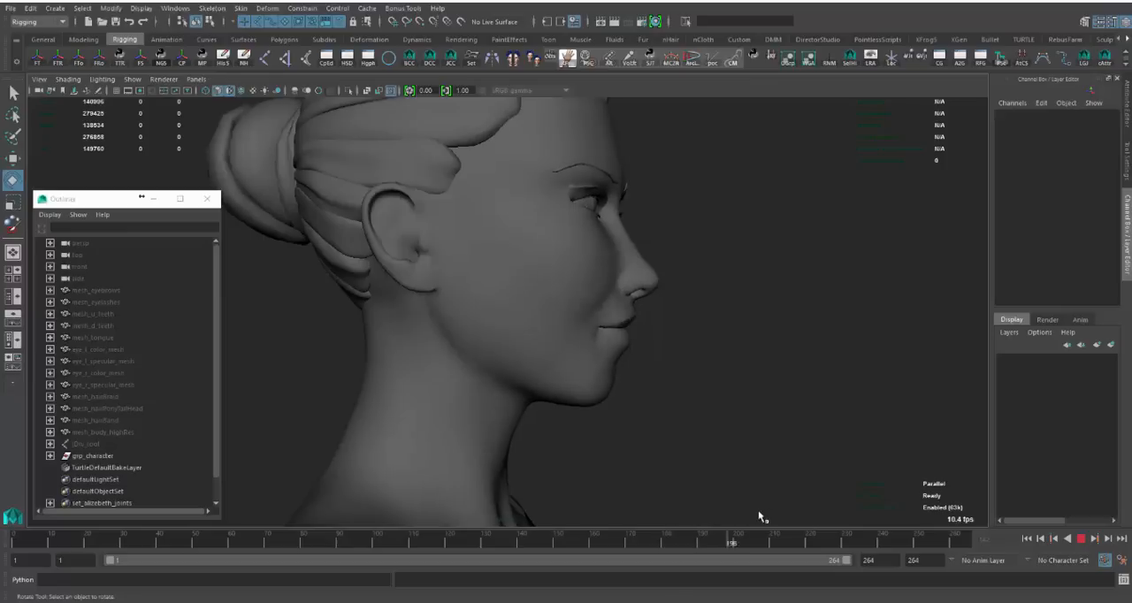
left_click_drag(758, 518, 586, 371, "alt")
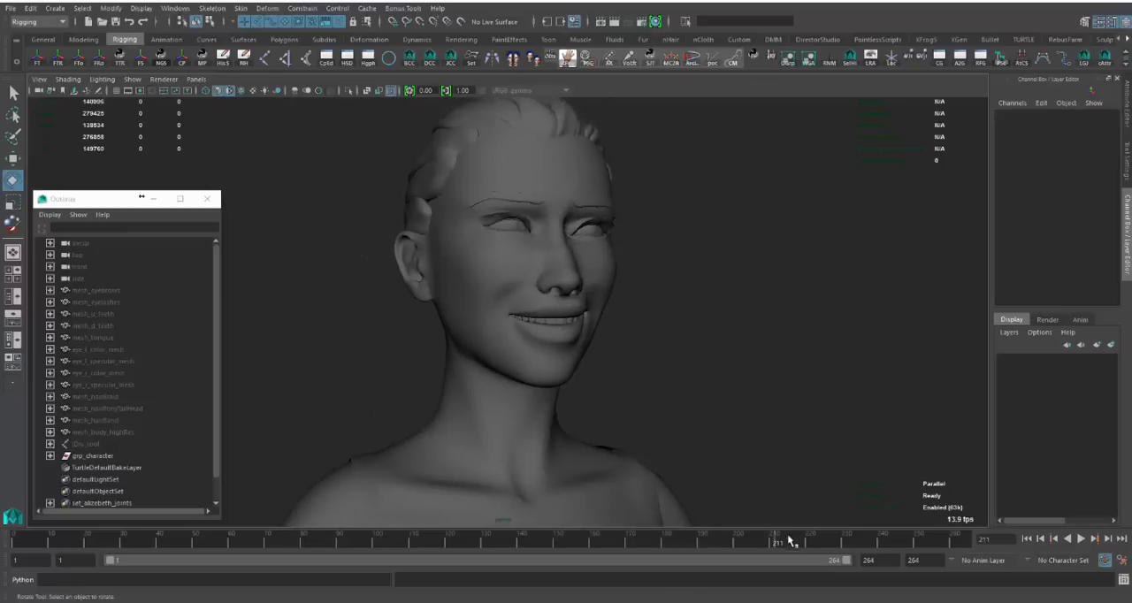
key("alt+v")
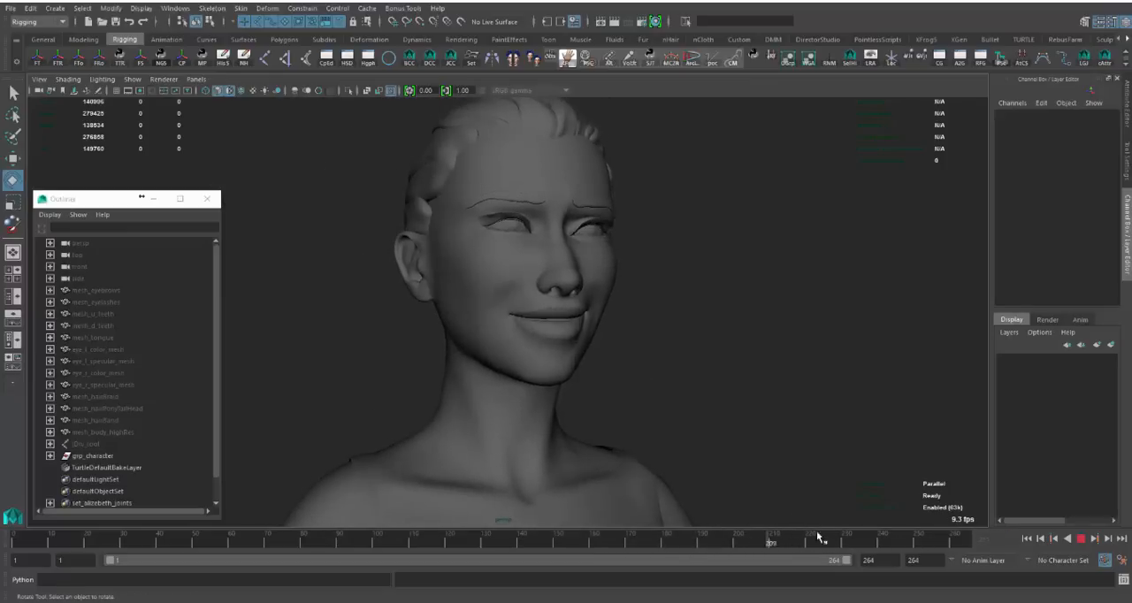
key("alt+v")
mouse_move(905, 541)
left_mouse_down()
mouse_move(936, 539)
mouse_move(838, 539)
mouse_move(967, 540)
left_mouse_up()
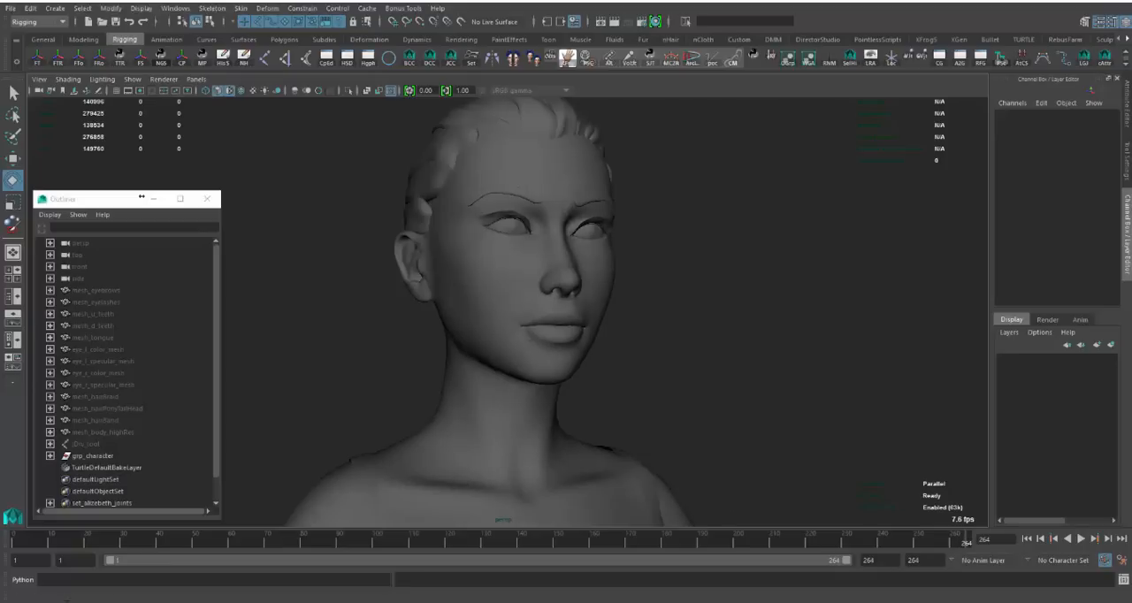
- Examine the open-mouth pose at frame 79 from side and three-quarter views, and replay the early facial animation up to frame 80
mouse_move(29, 543)
left_mouse_down()
mouse_move(274, 544)
mouse_move(300, 560)
left_mouse_up()
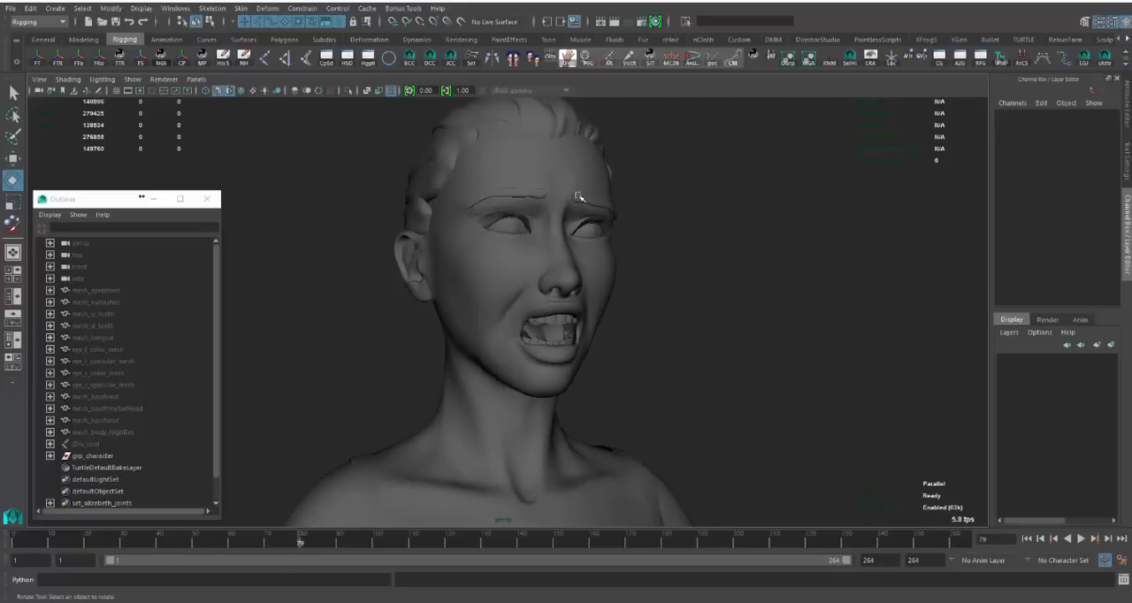
left_click_drag(576, 196, 600, 180, "alt")
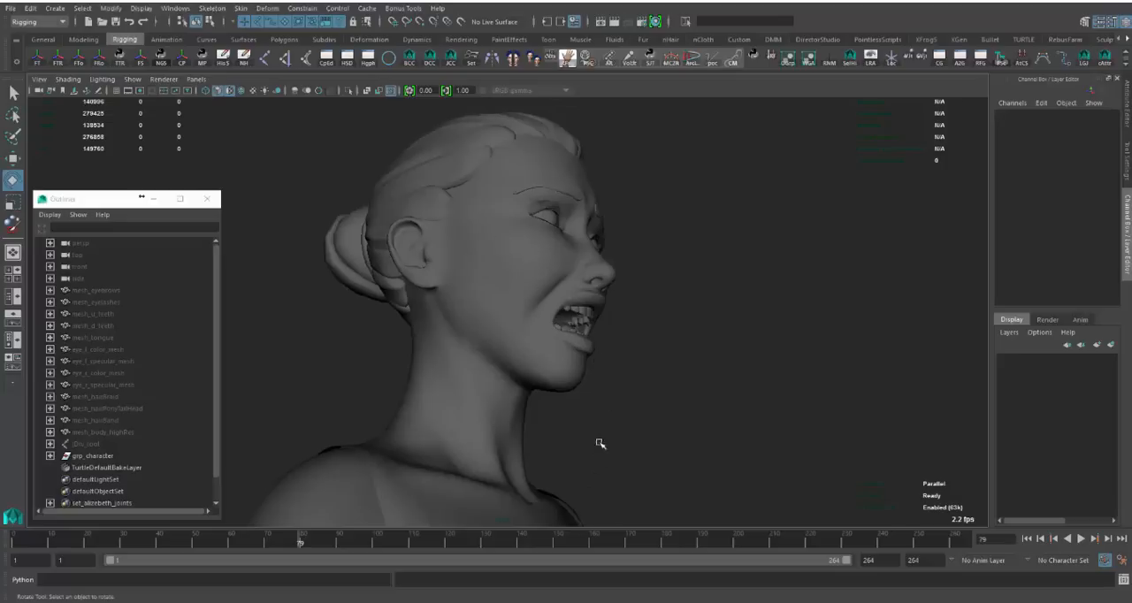
left_click_drag(600, 444, 452, 391, "alt")
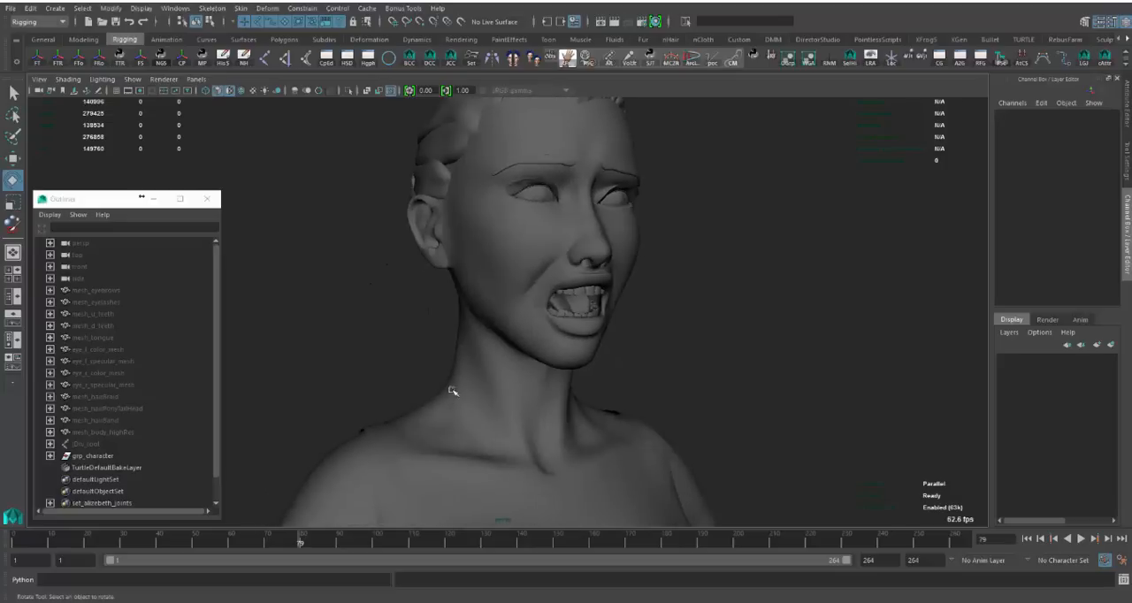
left_click(58, 546)
key("alt+v")
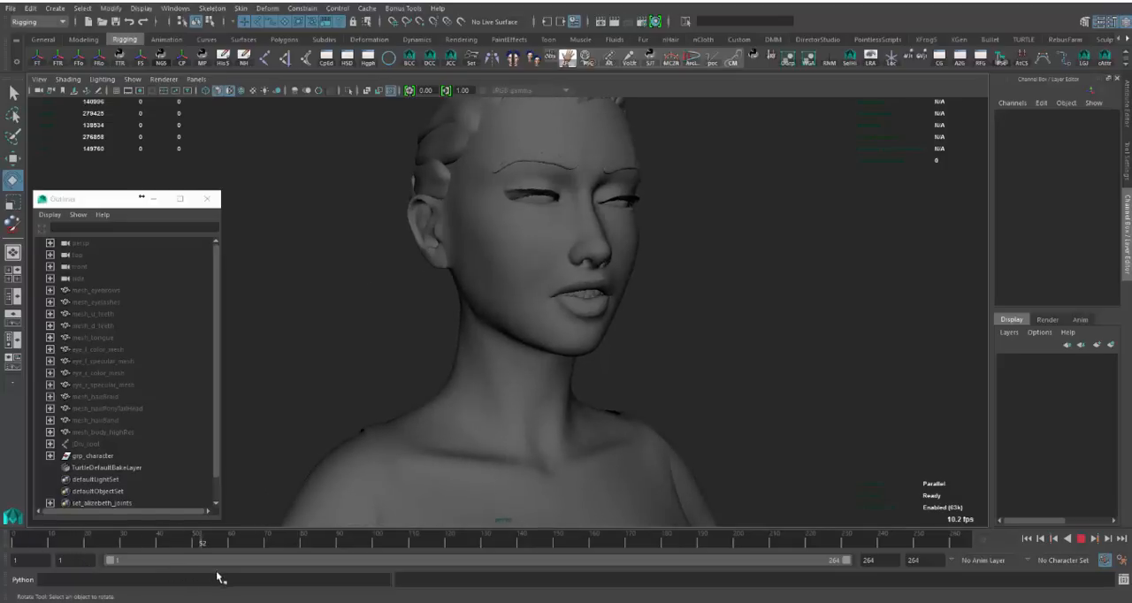
key("alt+v")
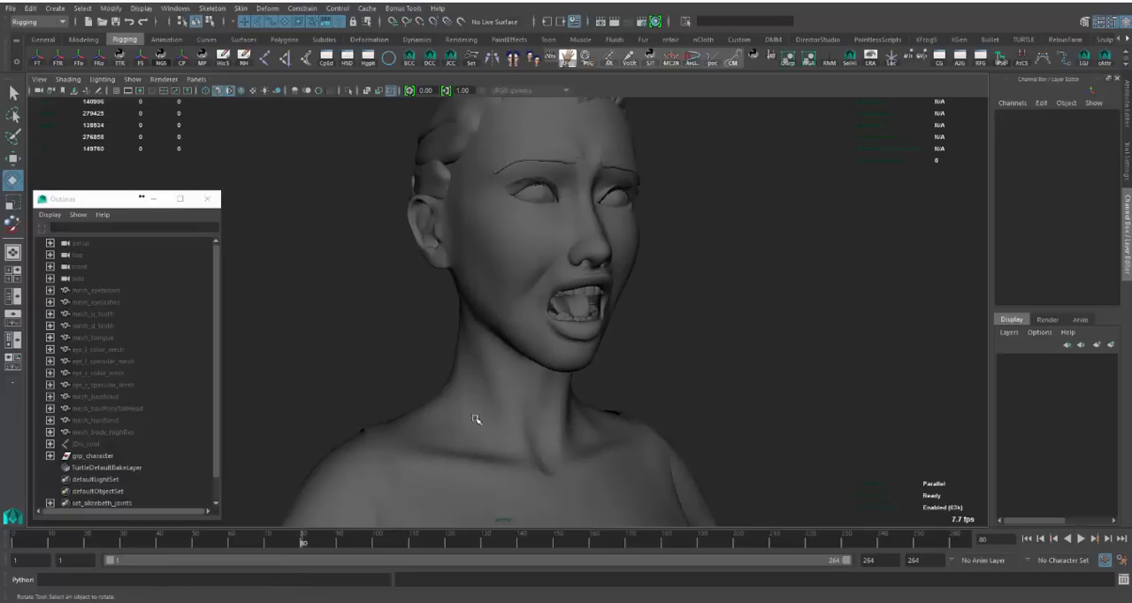
- Select the body and face mesh and examine the neck-muscle targets in its bs_highRes1 blend shape node
left_click(475, 420)
left_click(1018, 267)
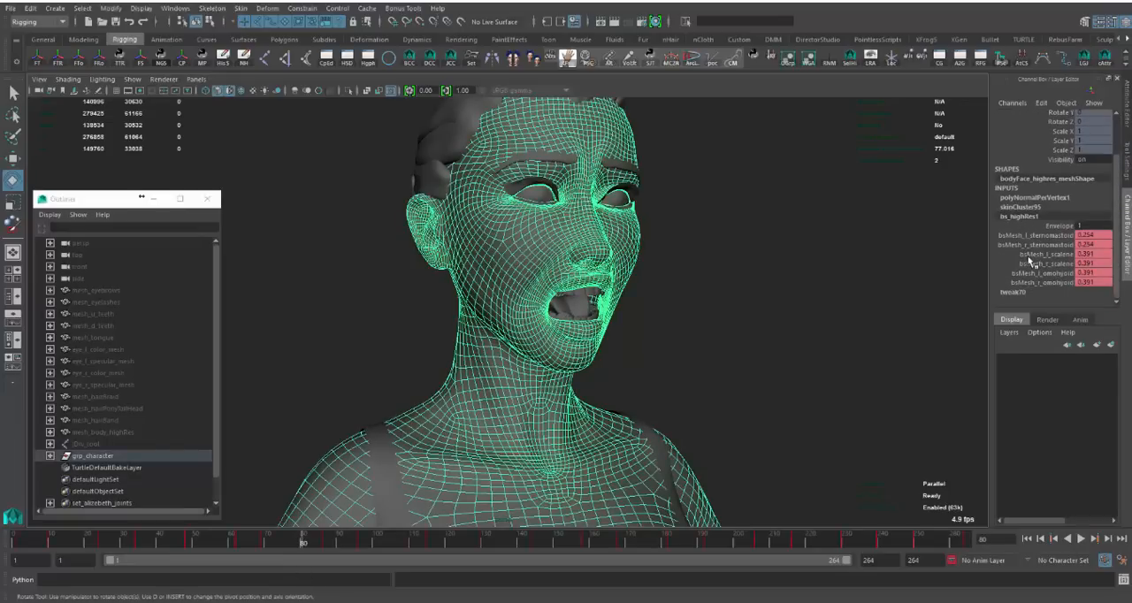
mouse_move(1045, 237)
left_mouse_down()
mouse_move(1048, 285)
mouse_move(1052, 237)
left_mouse_up()
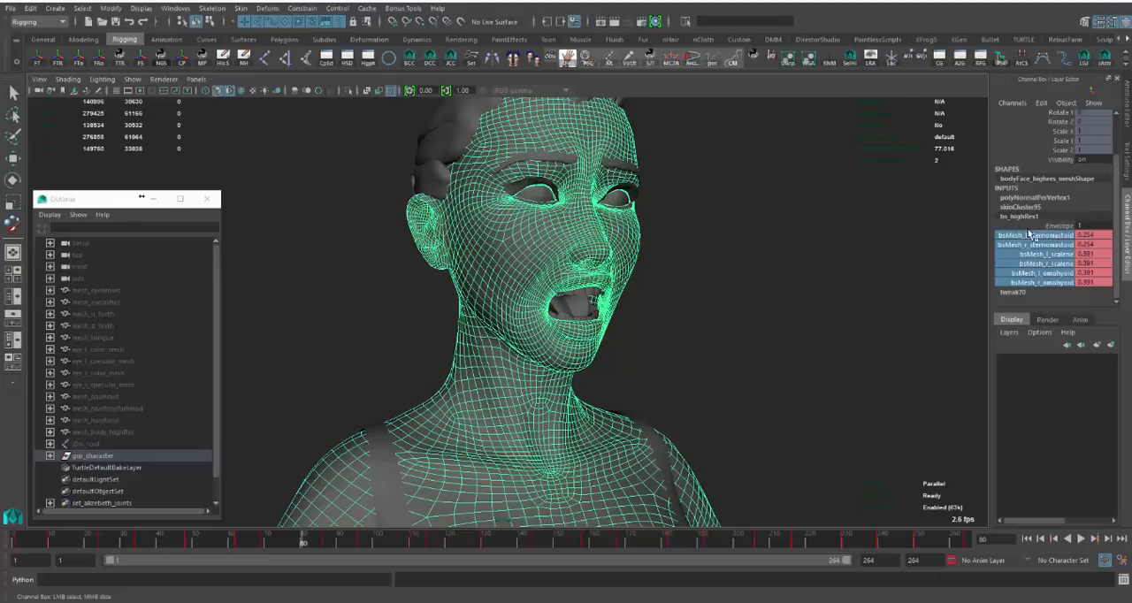
left_click_drag(1029, 228, 1046, 287)
left_click(744, 348)
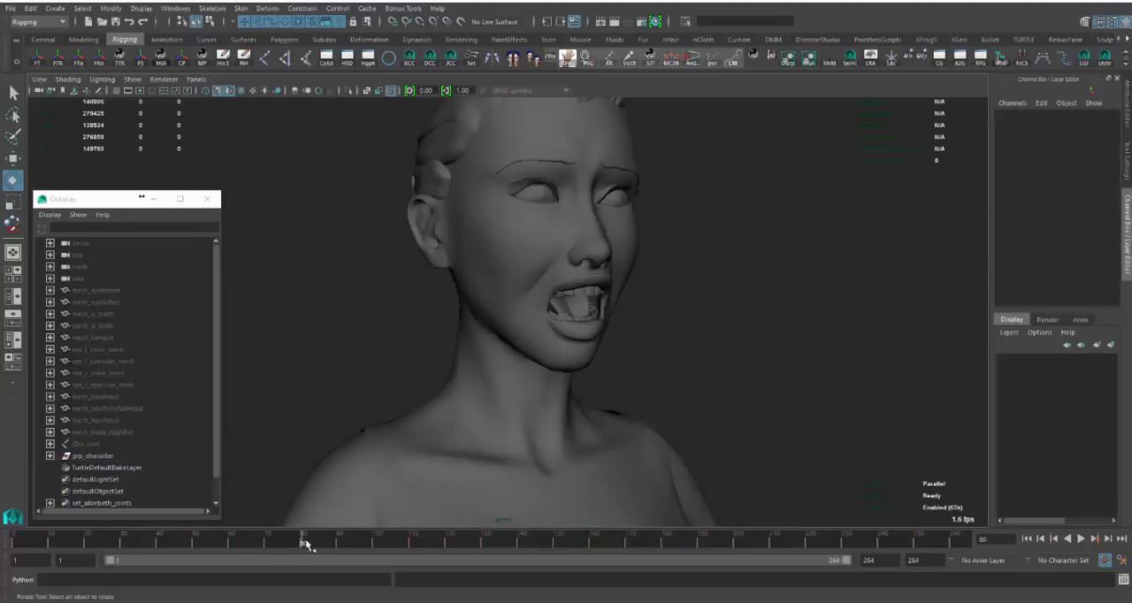
- Scrub the facial animation forward to frame 183 and back to frame 1, examining the neck and face deformation from both sides
left_click_drag(306, 540, 676, 540)
left_click_drag(720, 384, 665, 441, "alt")
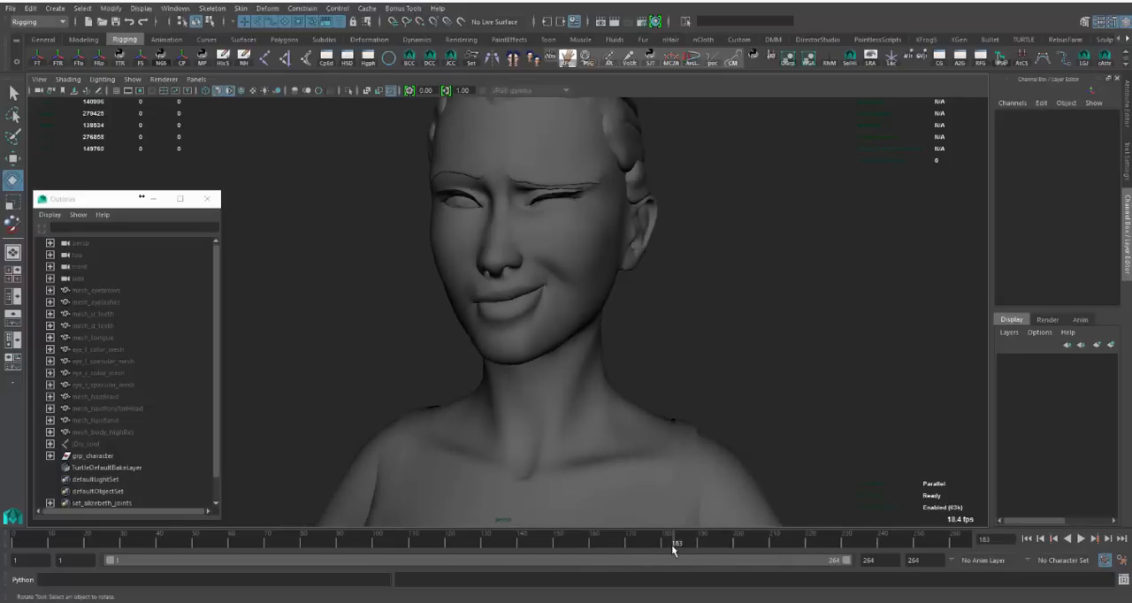
left_click_drag(623, 547, 101, 541)
left_click_drag(2, 563, 4, 559)
left_click_drag(417, 389, 669, 316, "alt")
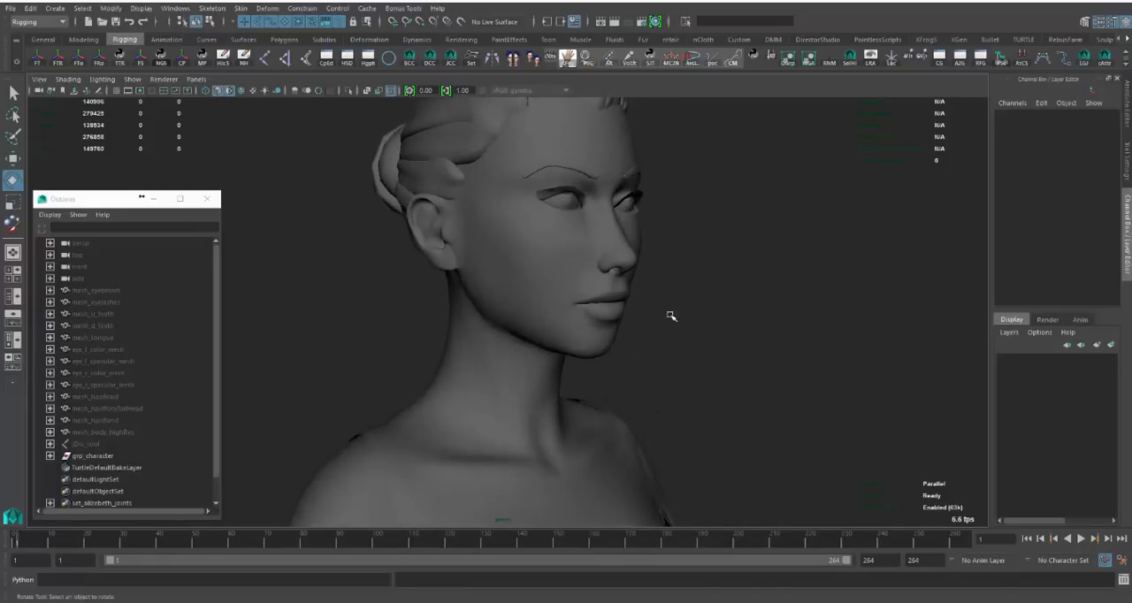
right_click_drag(670, 316, 579, 266, "alt")
- Show the control curves, compare them with the joint display, and review the controls over the whole body
key("alt+1")
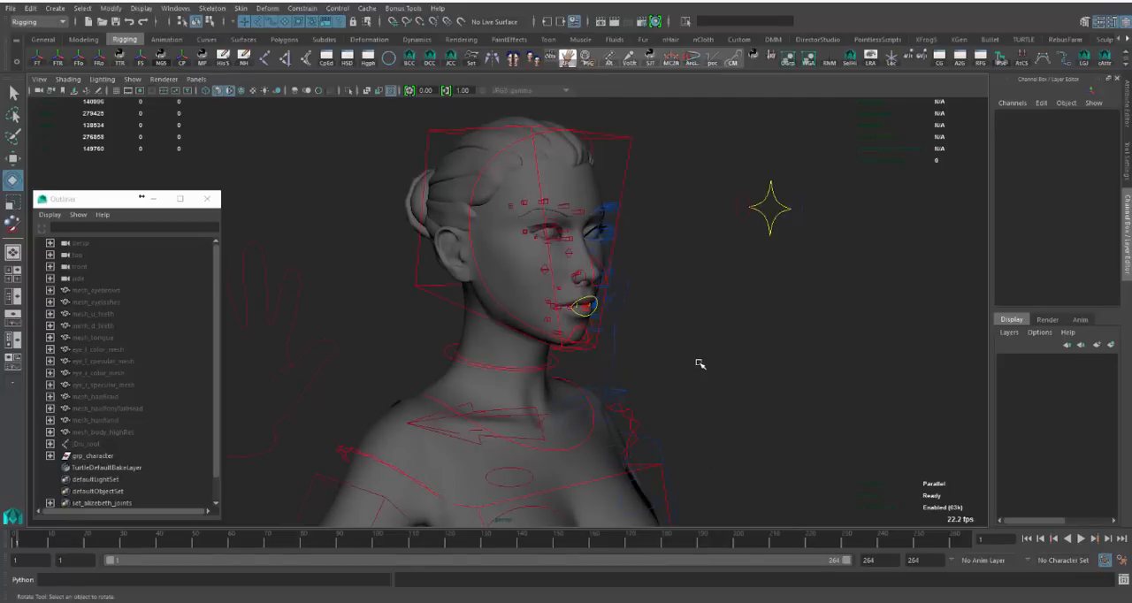
key("alt+2")
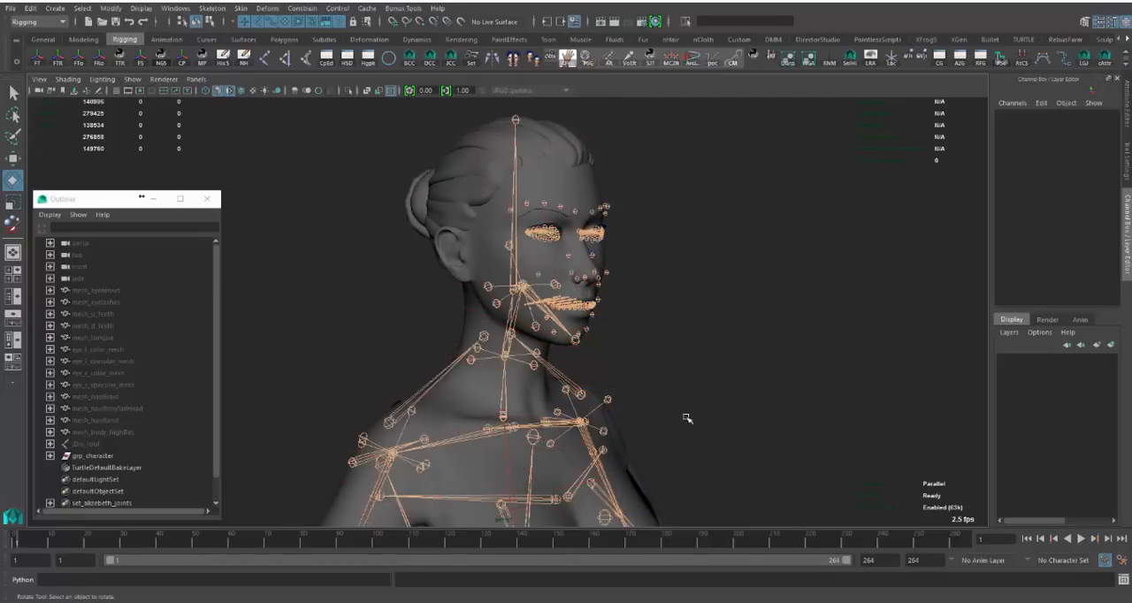
key("alt+1")
right_click_drag(738, 381, 576, 448, "alt")
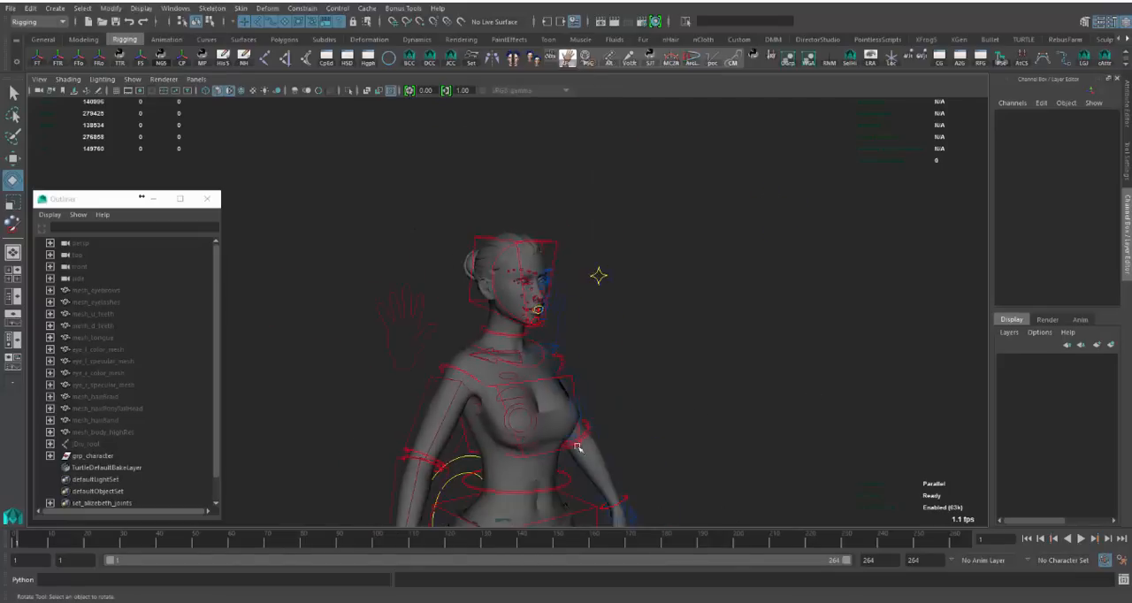
middle_click_drag(576, 447, 571, 291, "alt")
right_click_drag(572, 290, 403, 344, "alt")
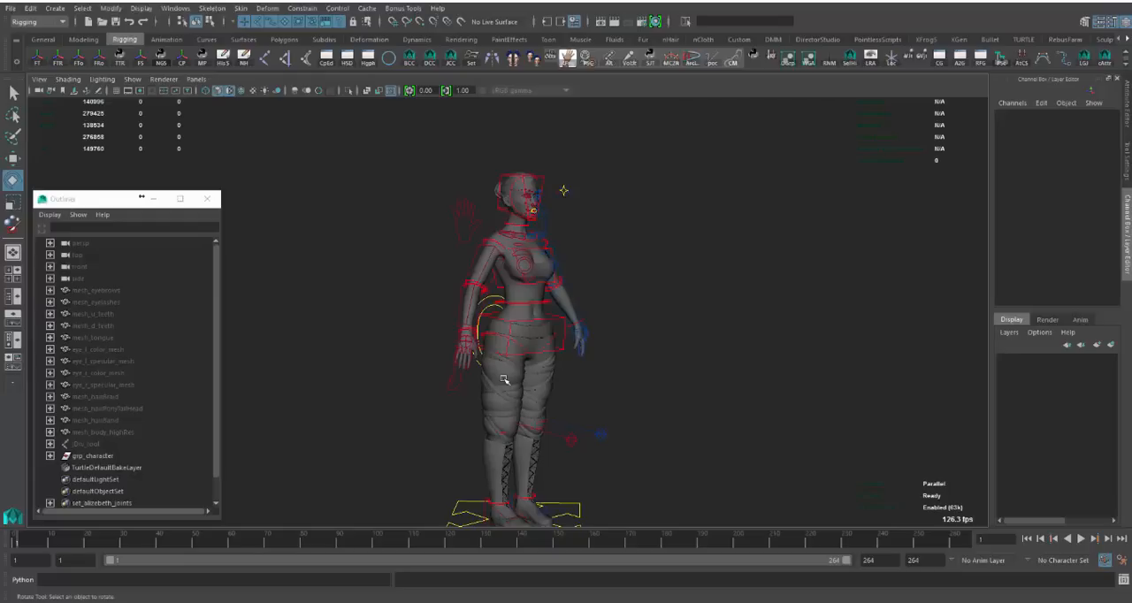
- Try posing the right leg by moving and rotating its IK foot control, and undo the test pose
left_click(489, 506)
key("w")
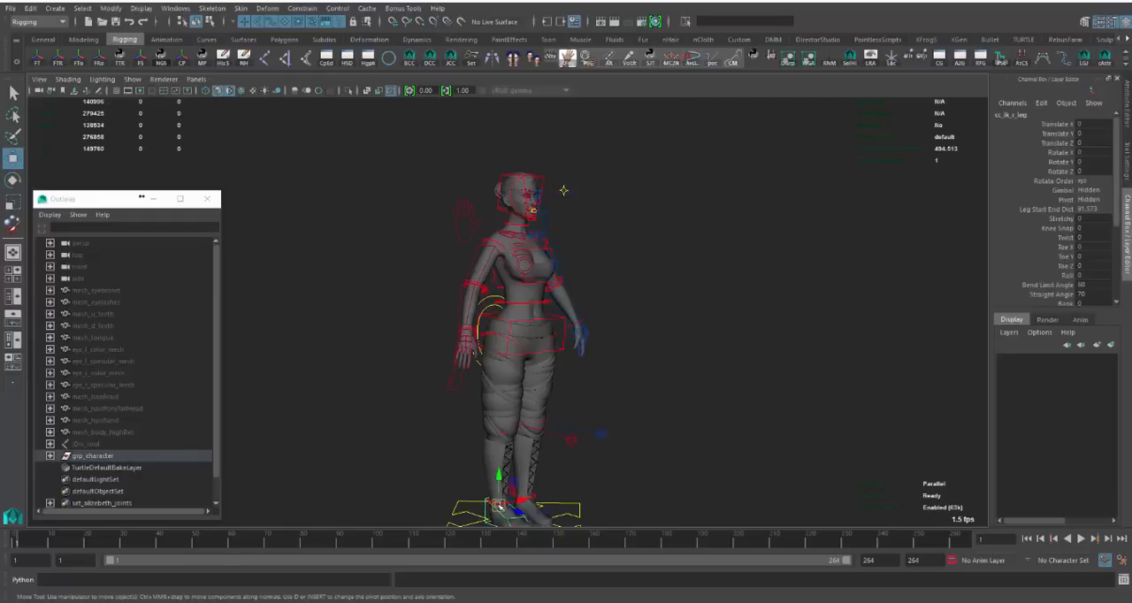
left_click_drag(492, 506, 462, 479)
left_click_drag(491, 425, 559, 422, "alt")
middle_click_drag(594, 452, 614, 430)
key("e")
left_click_drag(487, 436, 470, 439)
key("w")
mouse_move(537, 475)
left_mouse_down()
mouse_move(551, 472)
mouse_move(552, 484)
left_mouse_up()
key("ctrl+z")
key("ctrl+z")
key("ctrl+z")
key("ctrl+z")
key("ctrl+z")
key("ctrl+z")
- Show the joints with the controls, and examine the leg and foot joints, selecting the right Achilles tendon stretchy joint
middle_click_drag(564, 427, 580, 360, "alt")
right_click_drag(579, 359, 686, 368, "alt")
left_click_drag(686, 368, 610, 359, "alt")
middle_click_drag(571, 325, 591, 371, "alt")
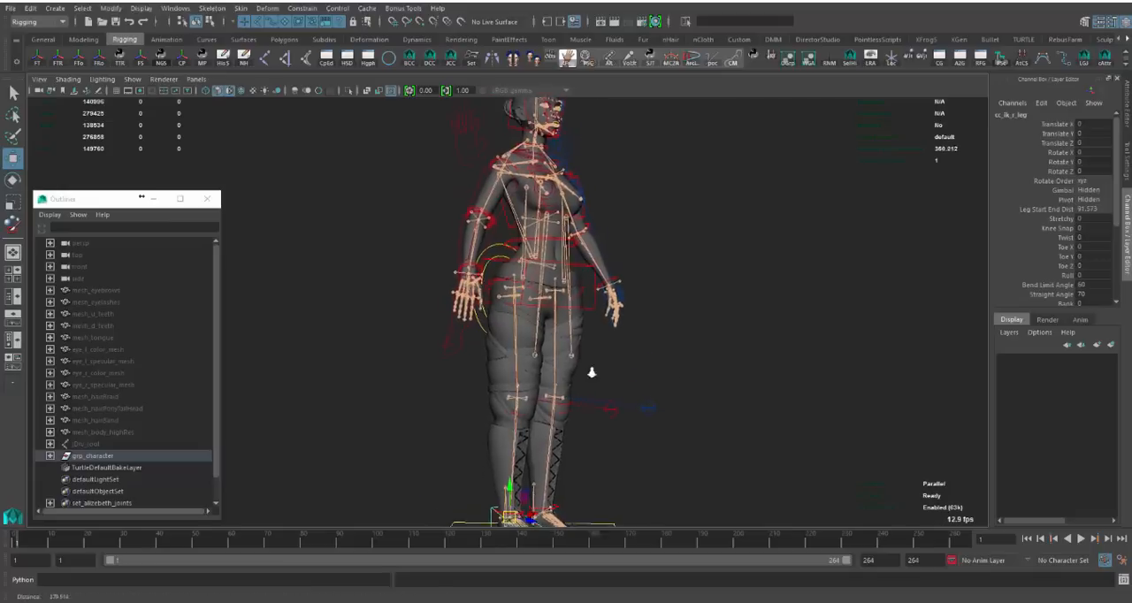
right_click_drag(591, 372, 681, 375, "alt")
left_click_drag(681, 375, 593, 372, "alt")
left_click_drag(525, 373, 487, 378)
middle_click_drag(478, 468, 487, 261, "alt")
right_click_drag(487, 261, 803, 296, "alt")
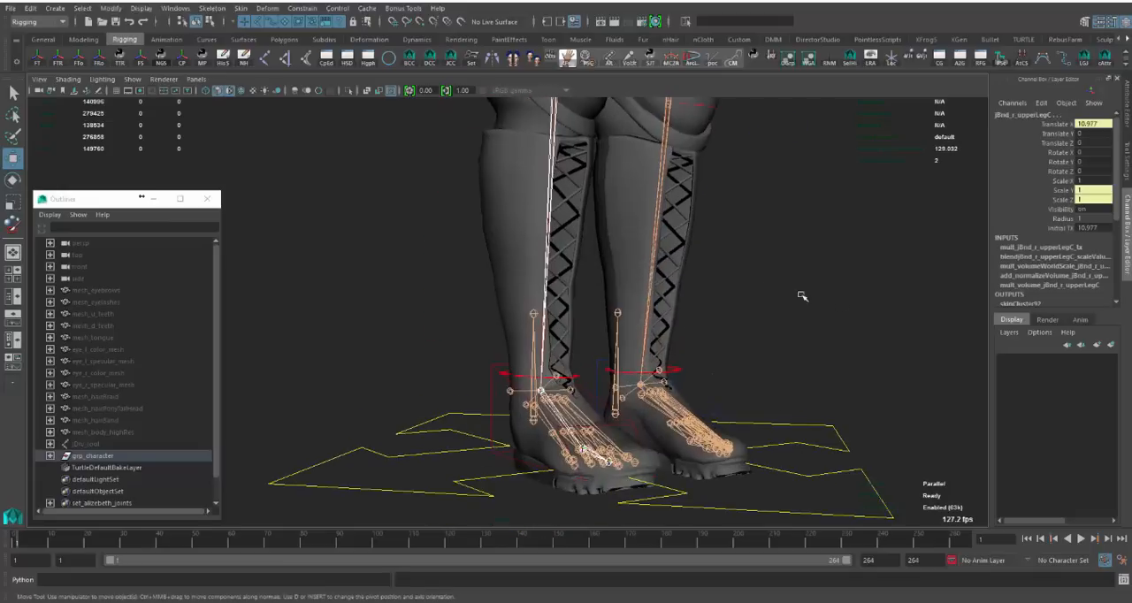
middle_click_drag(596, 365, 599, 375, "alt")
left_click(537, 367)
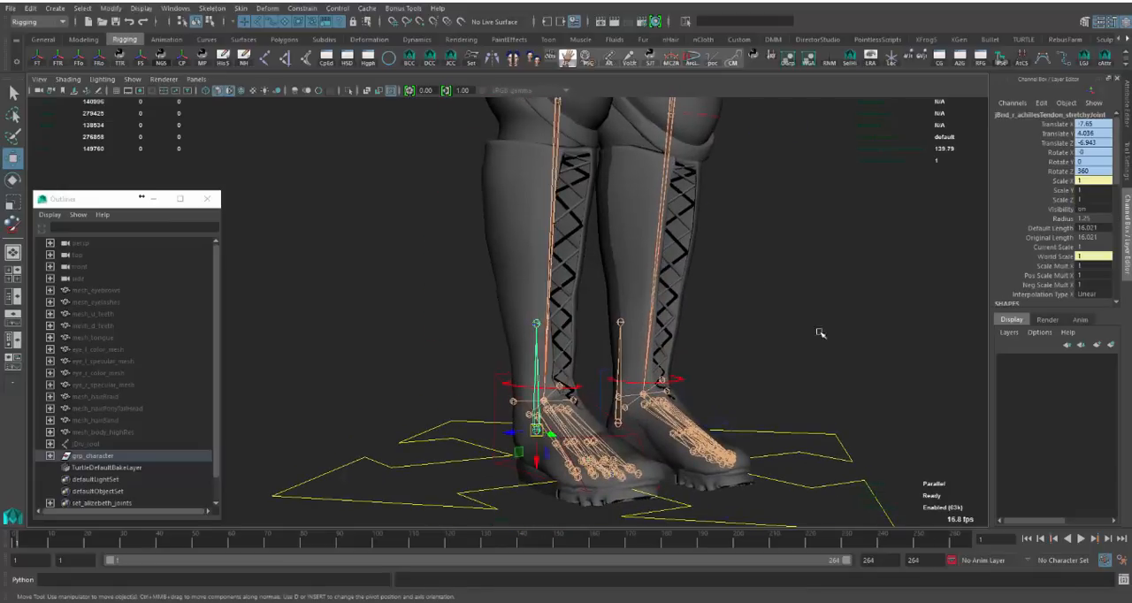
- Clear the joint selection, toggle the joint display over the upper body, and hide both joints and control curves
middle_click_drag(676, 146, 707, 439, "alt")
left_click(717, 378)
right_click_drag(716, 377, 700, 226, "alt")
middle_click_drag(700, 226, 724, 386, "alt")
right_click_drag(795, 329, 749, 309, "alt")
middle_click_drag(749, 310, 742, 390, "alt")
key("alt+j")
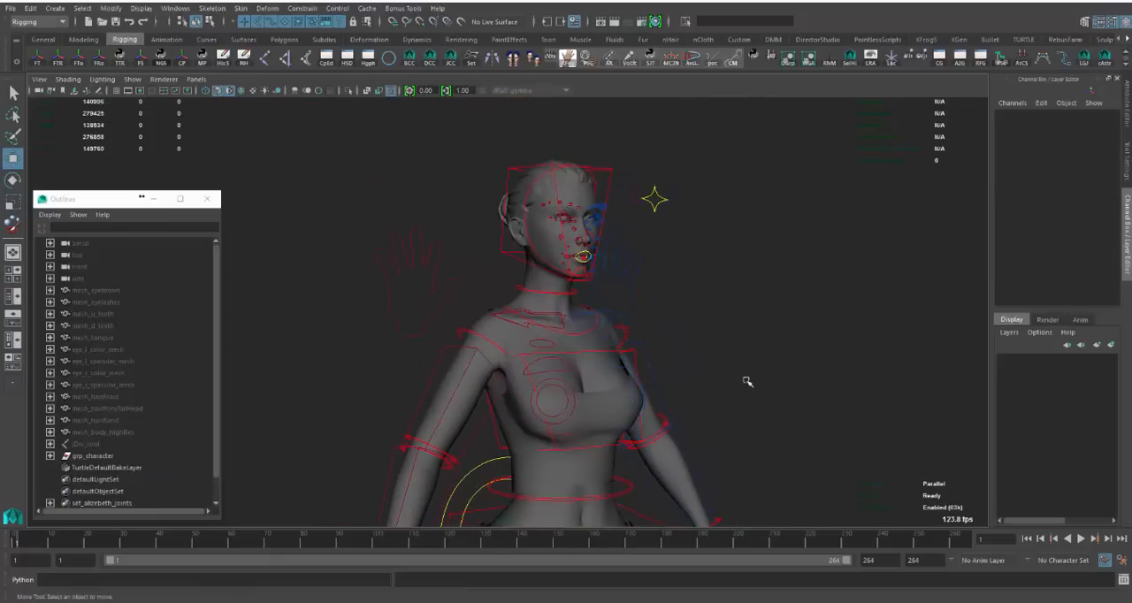
key("alt+j")
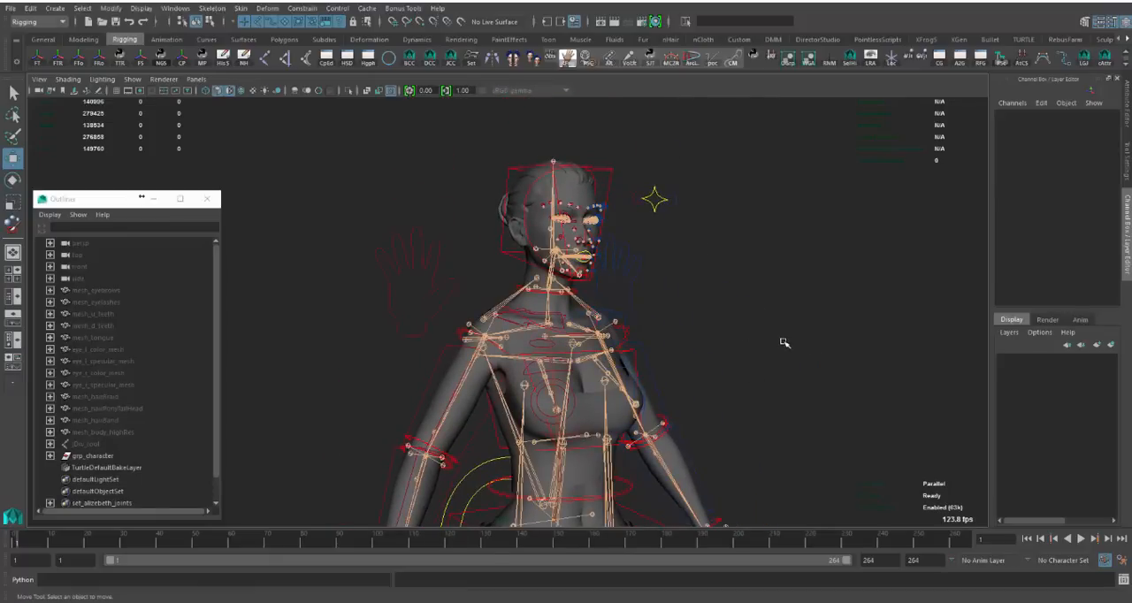
key("alt+j")
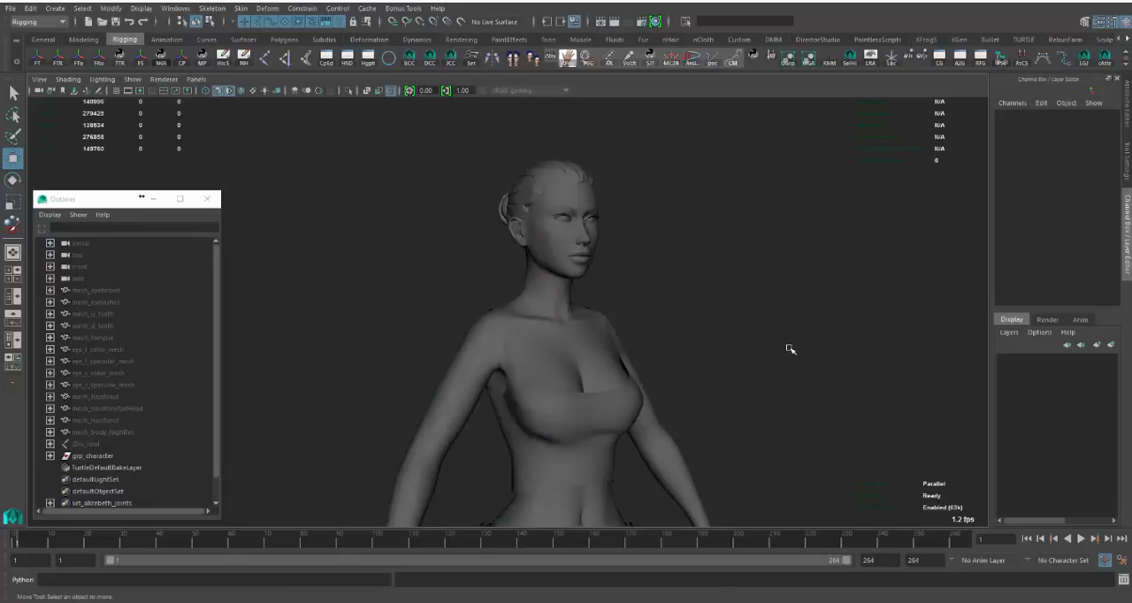
- Unhide the jDrv_root skeleton with the joint display on
right_click_drag(636, 300, 658, 331, "alt")
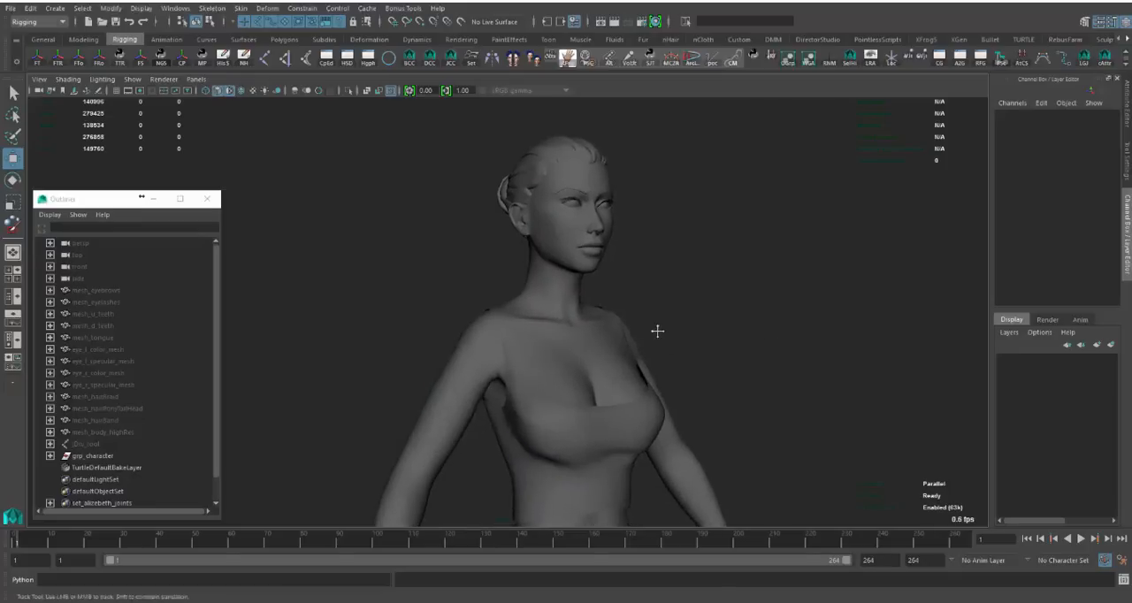
middle_click_drag(657, 331, 646, 322, "alt")
left_click(112, 445)
key("shift+h")
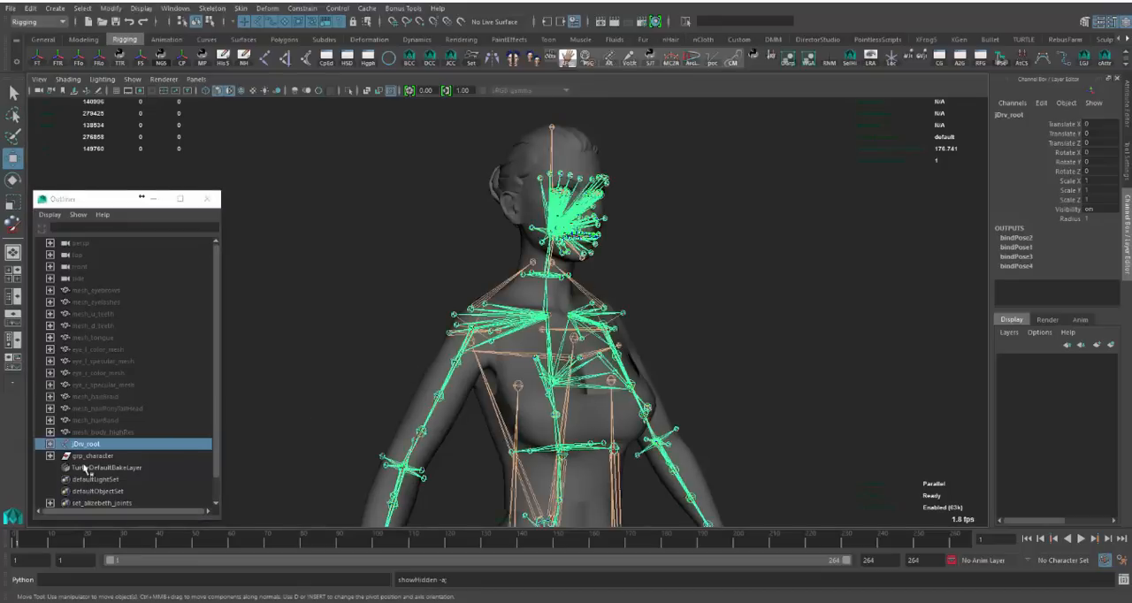
- Hide the grp_character group to isolate the jDrv_root skeleton
left_click(100, 456)
middle_click_drag(380, 252, 378, 304, "alt")
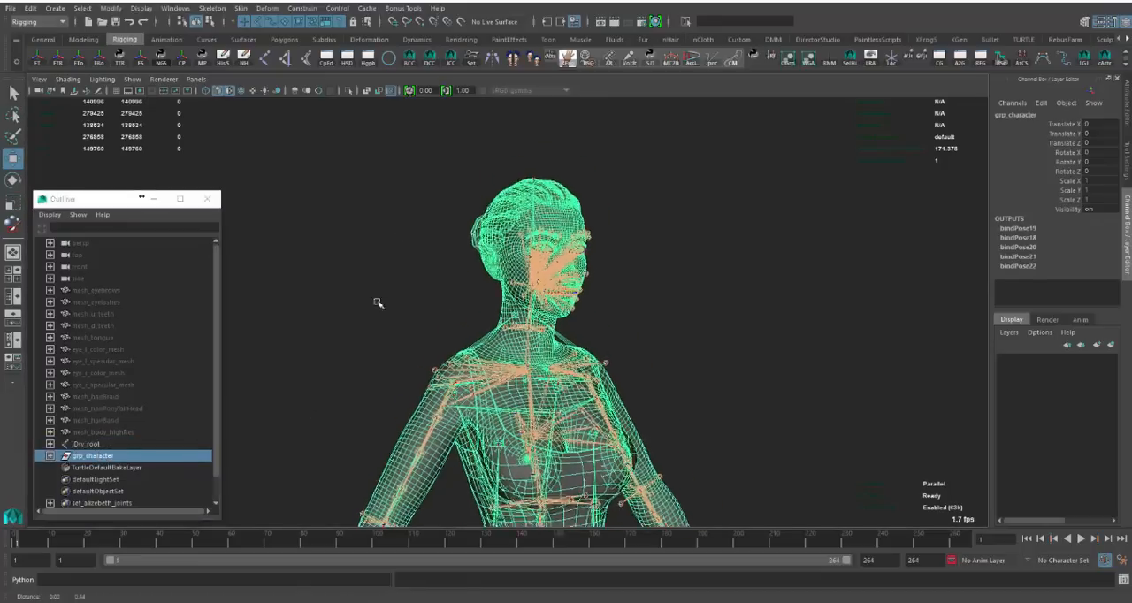
mouse_move(378, 304)
right_mouse_down("alt")
mouse_move(518, 342)
mouse_move(367, 290)
right_mouse_up("alt")
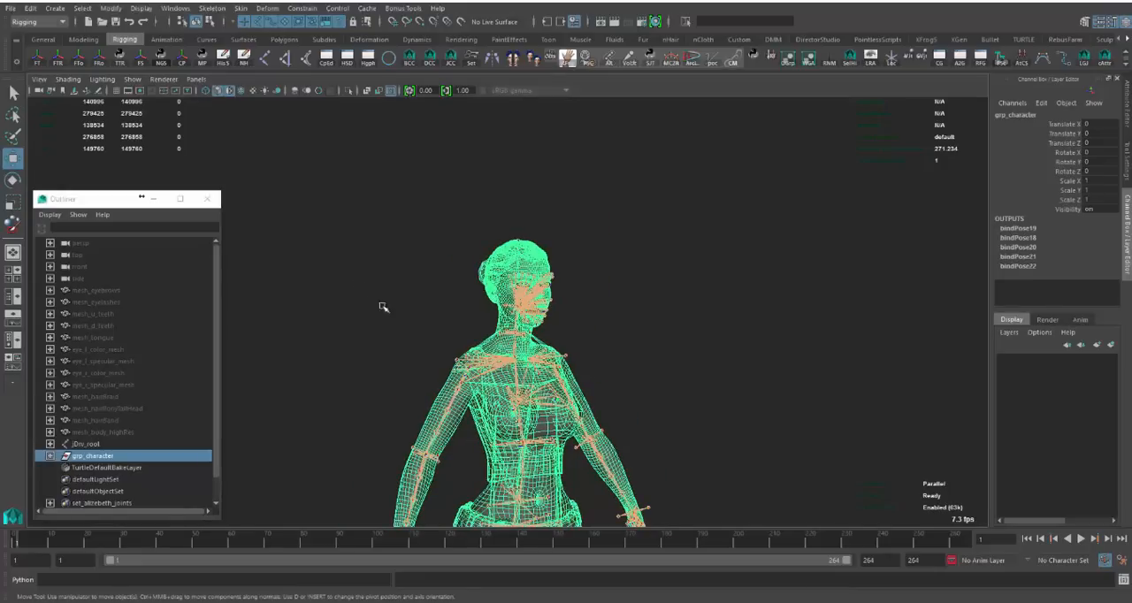
key("ctrl+h")
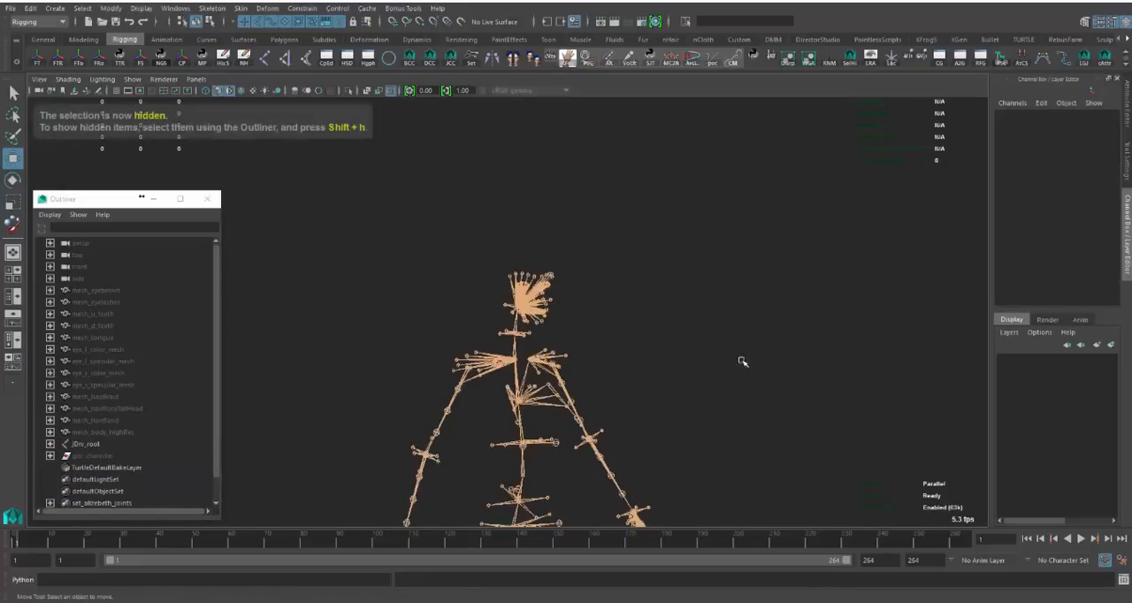
- Unhide all the separate meshes from mesh_eyebrows to mesh_body_highRes and clear the selection
left_click(110, 433)
left_click(108, 295, "shift")
key("shift+h")
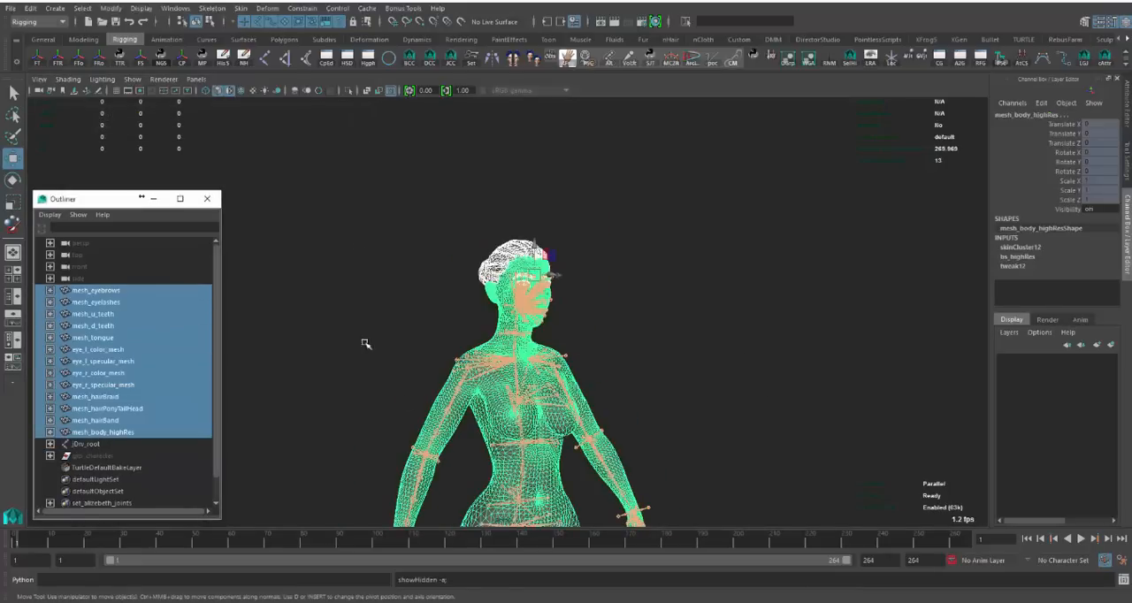
left_click(665, 320)
left_click_drag(520, 406, 604, 331, "alt")
- Expand jDrv_root one level in the Outliner, enlarge the Outliner window, and select the root joint
left_click(117, 446)
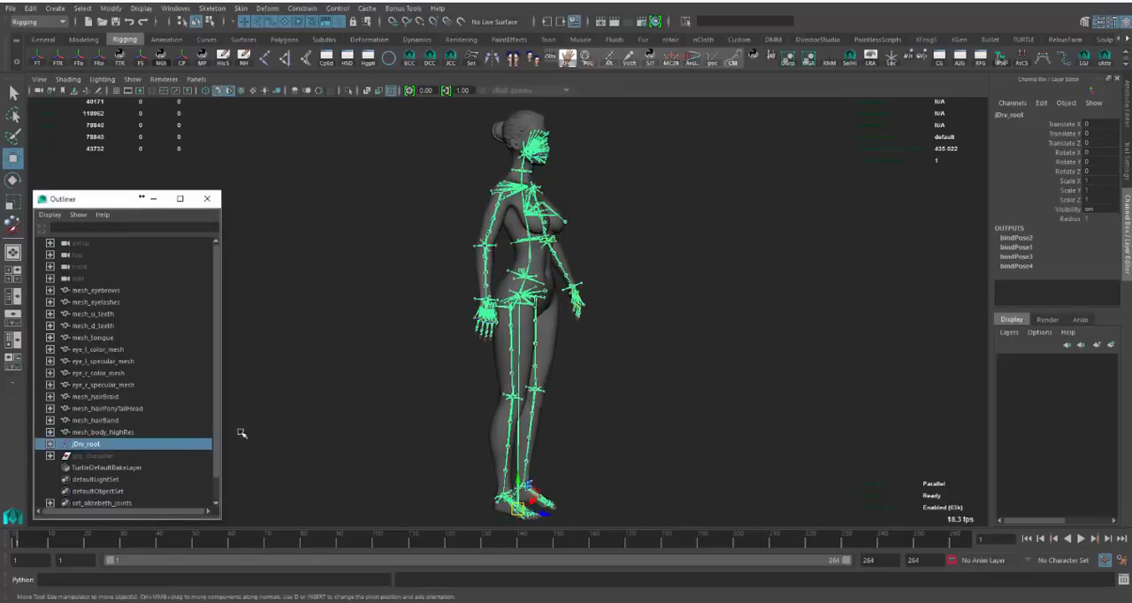
left_click(50, 444)
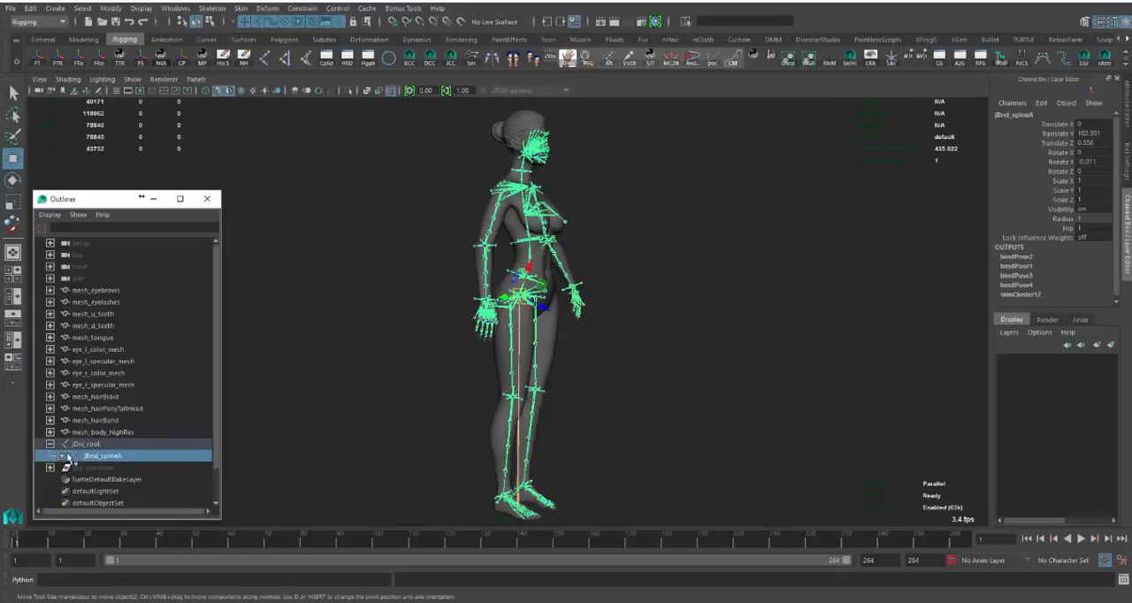
left_click_drag(225, 189, 314, 105)
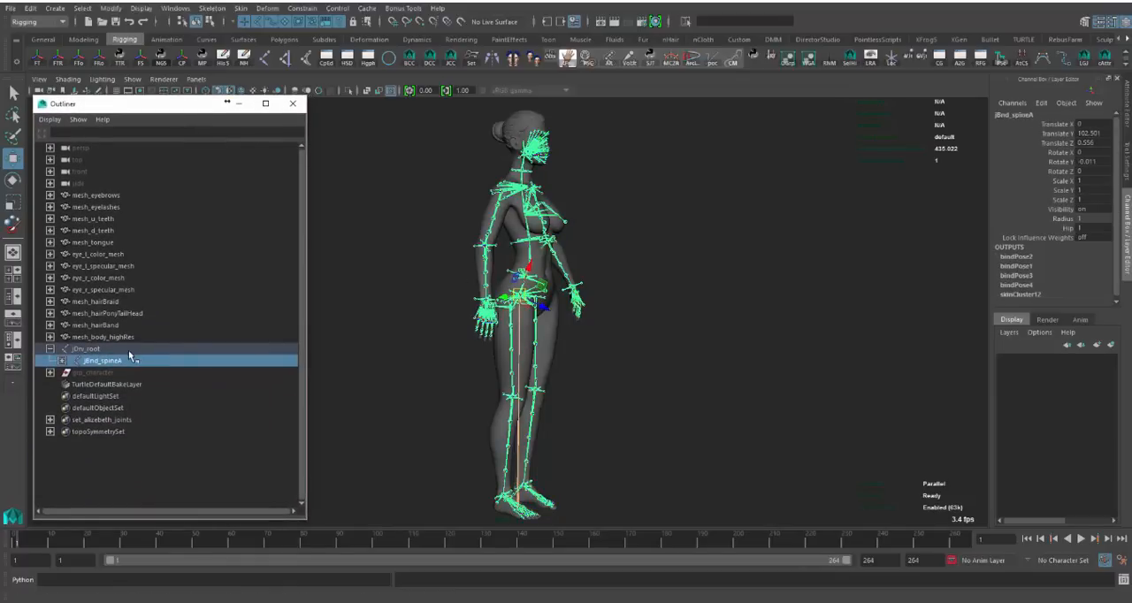
key("Up")
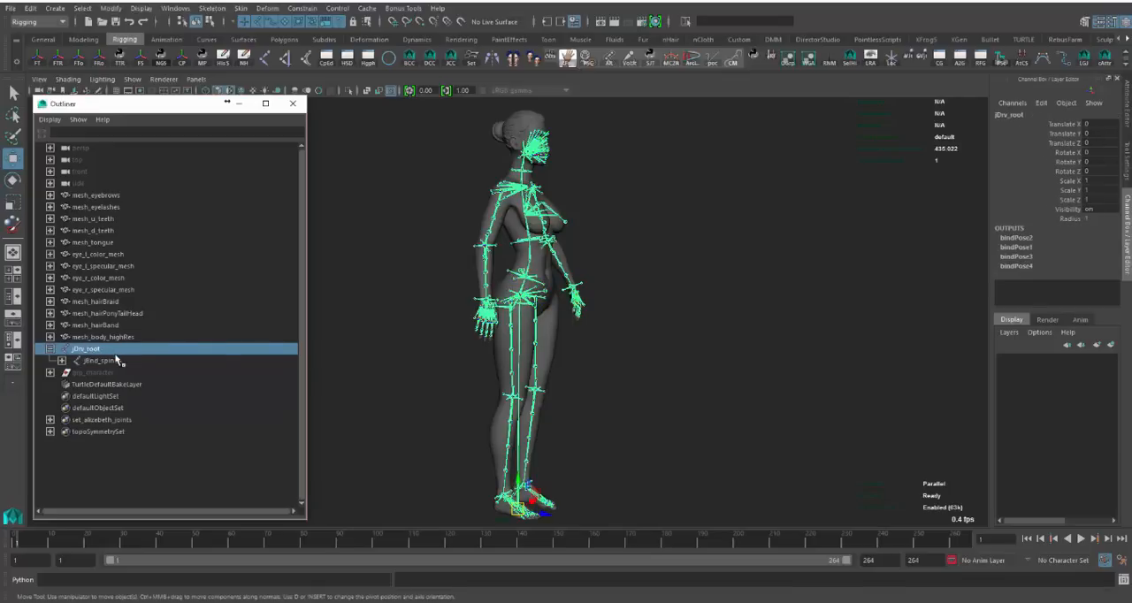
left_click_drag(614, 366, 564, 383, "alt")
- Examine the joint hierarchy under jBnd_spineA down through the spine joints, and collapse it back to jDrv_root
left_click(113, 361)
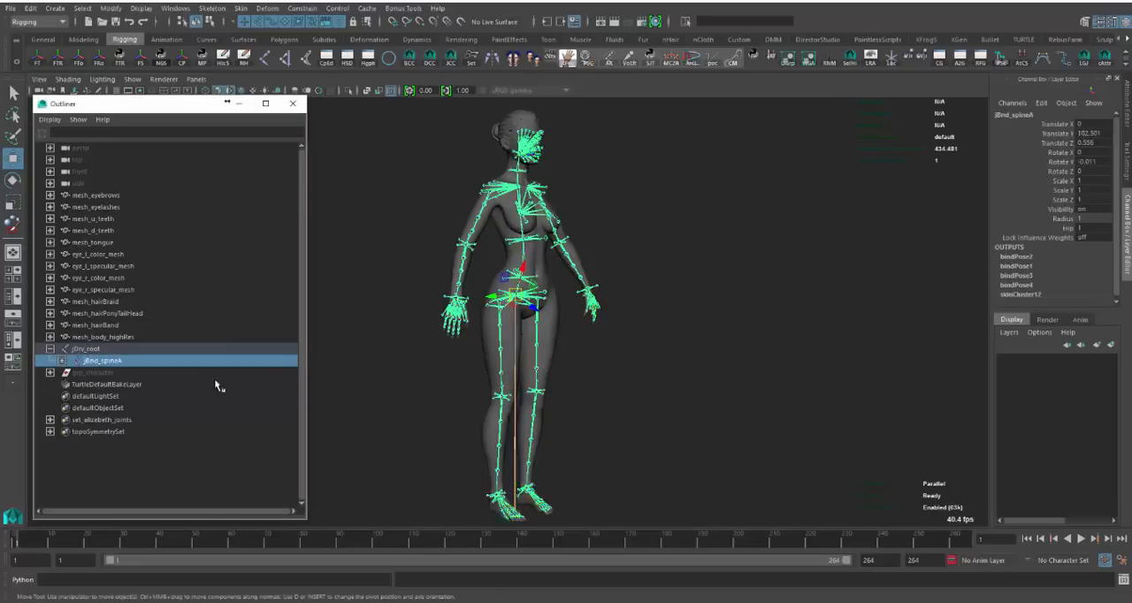
left_click(60, 362)
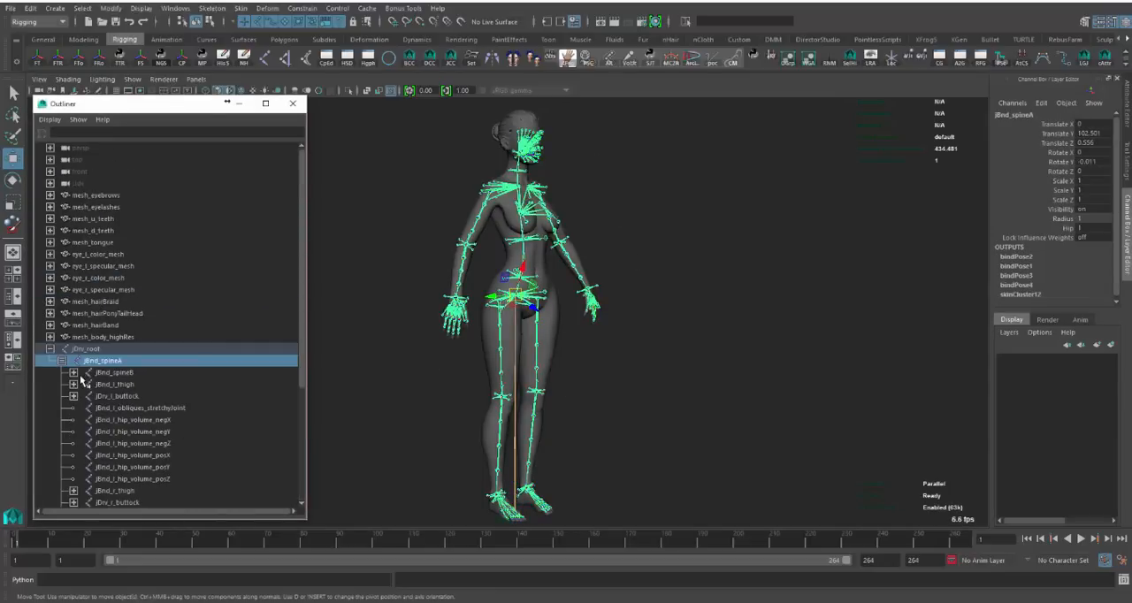
left_click(73, 372)
left_click(85, 384)
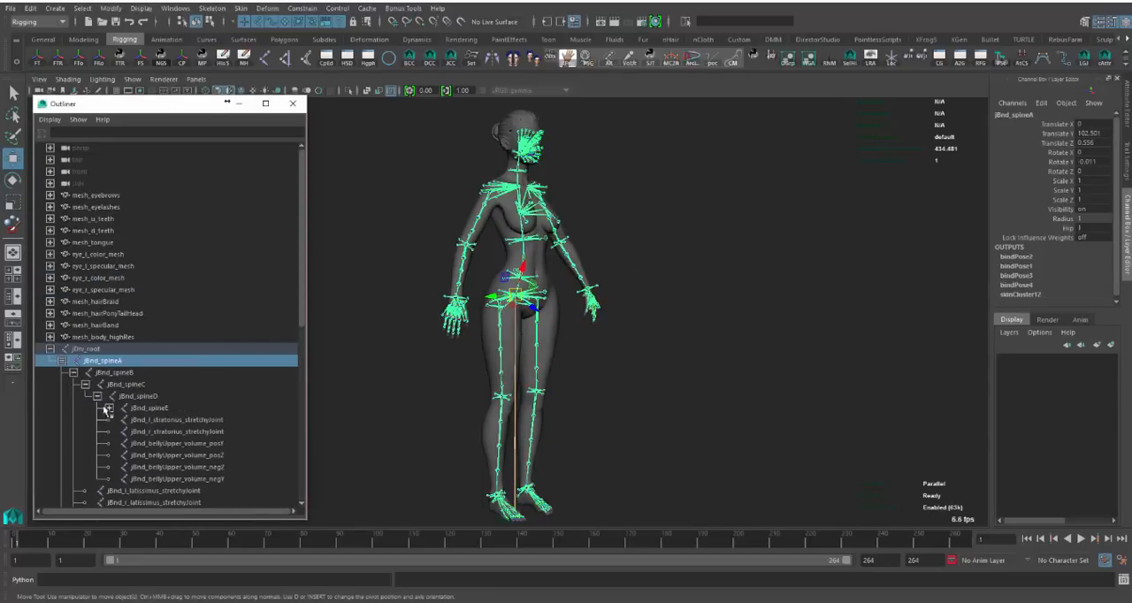
left_click(85, 384)
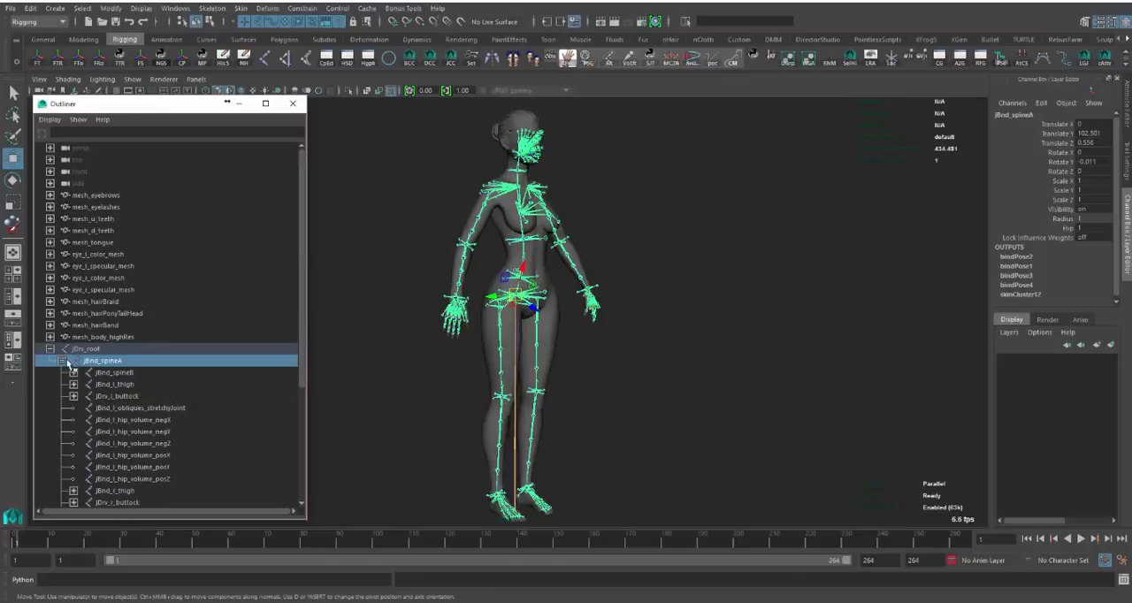
left_click(60, 361)
left_click(92, 349)
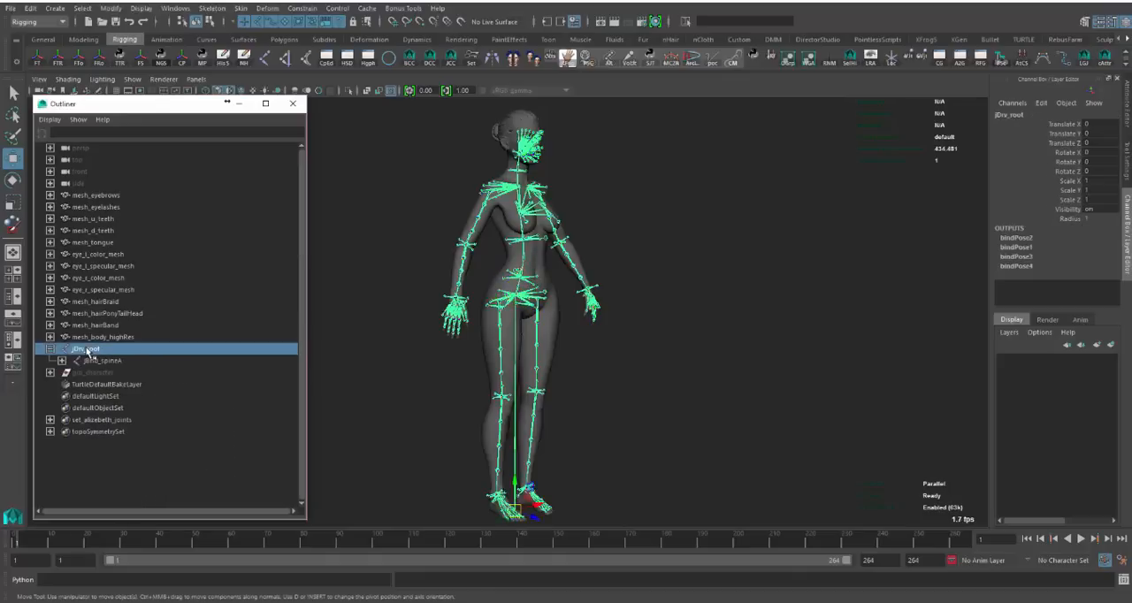
left_click(50, 350)
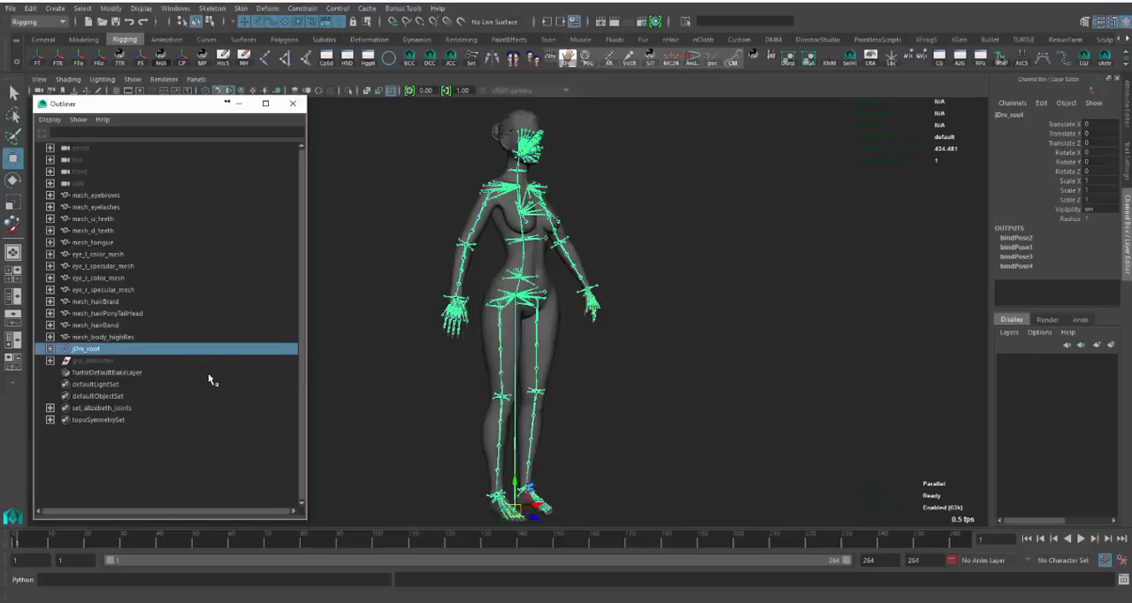
- Unhide the grp_character group and select it in turn with jDrv_root to compare the rig with the separate skeleton
left_click(89, 361)
key("shift+h")
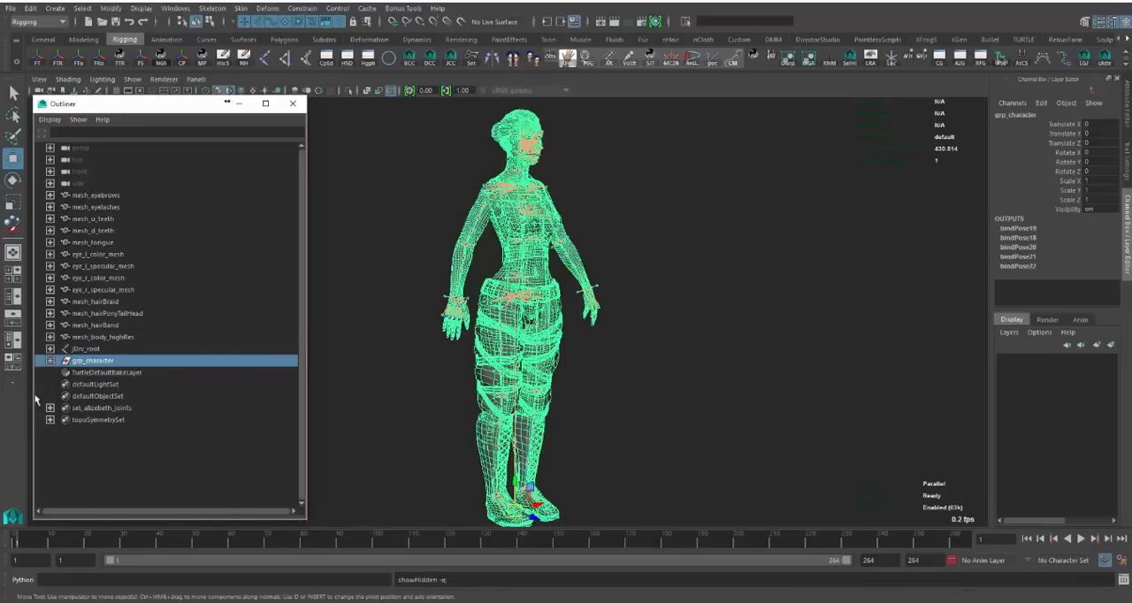
left_click(89, 350)
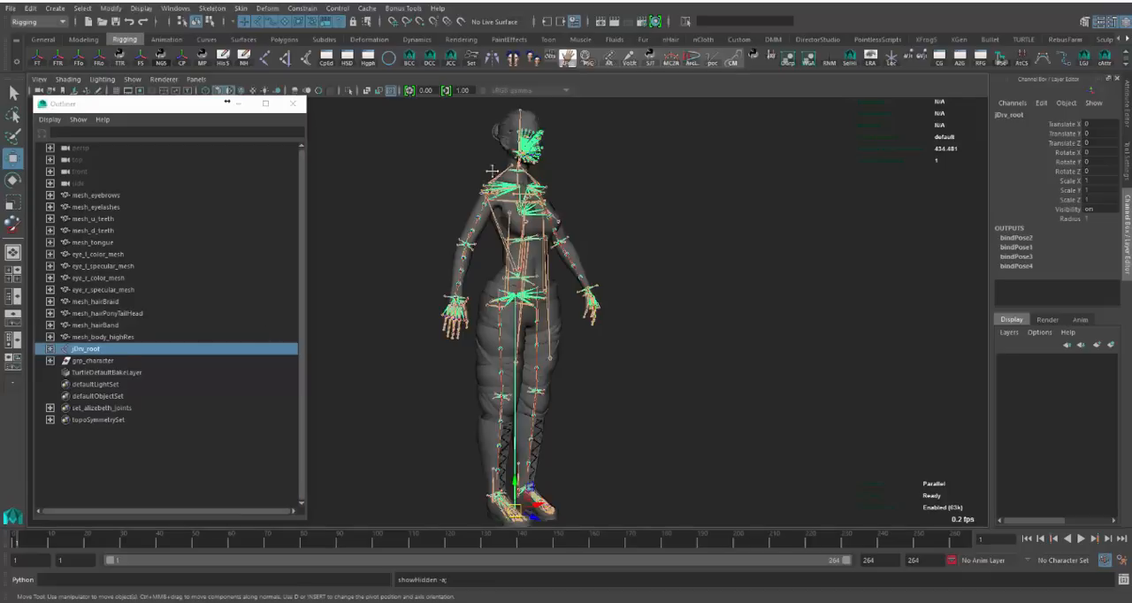
left_click(100, 361)
key("f")
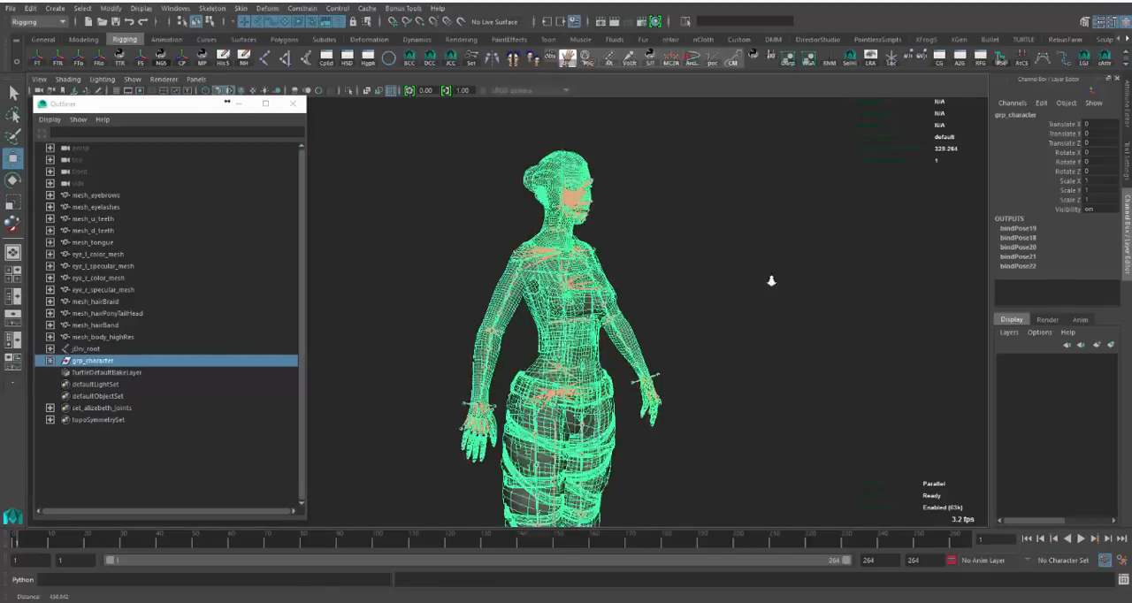
- Hide the grp_character group and select jDrv_root to inspect the separate skeleton against the separate meshes
left_click(100, 350)
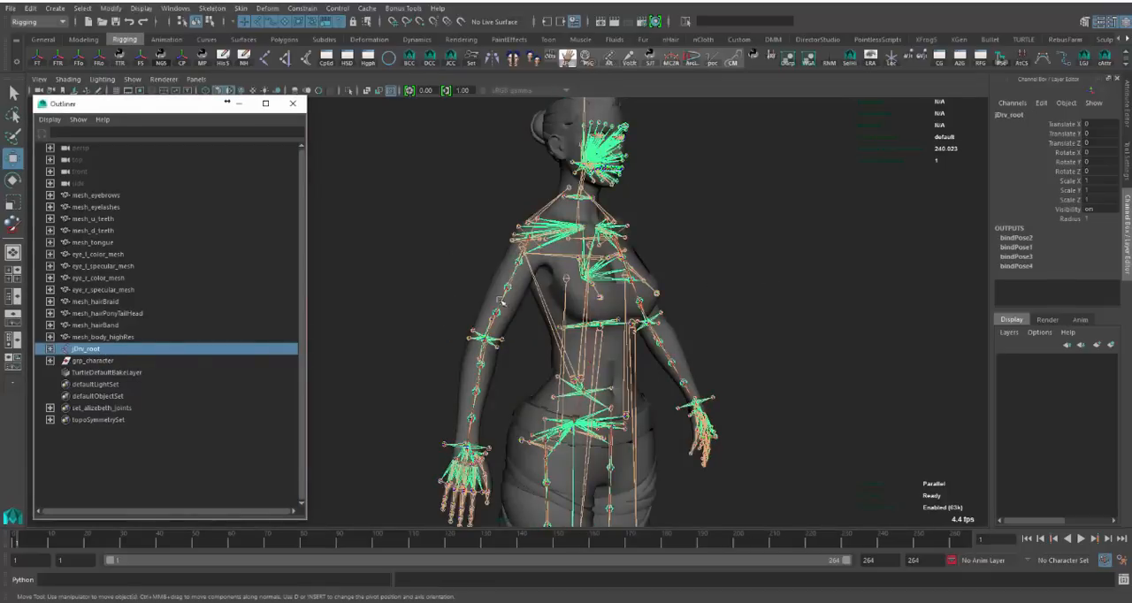
left_click(125, 362)
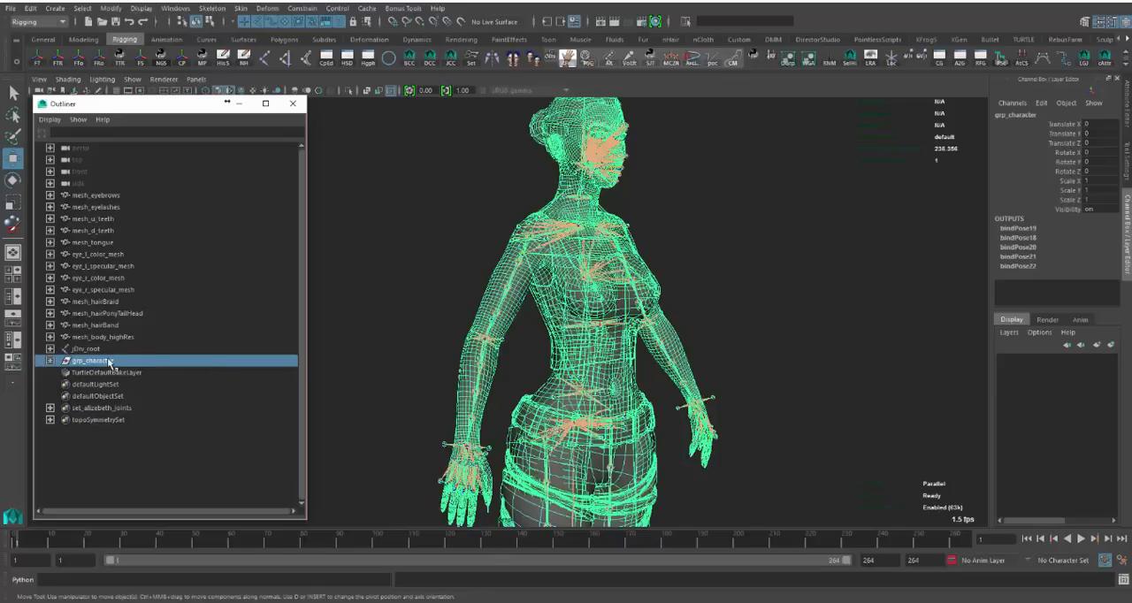
key("ctrl+h")
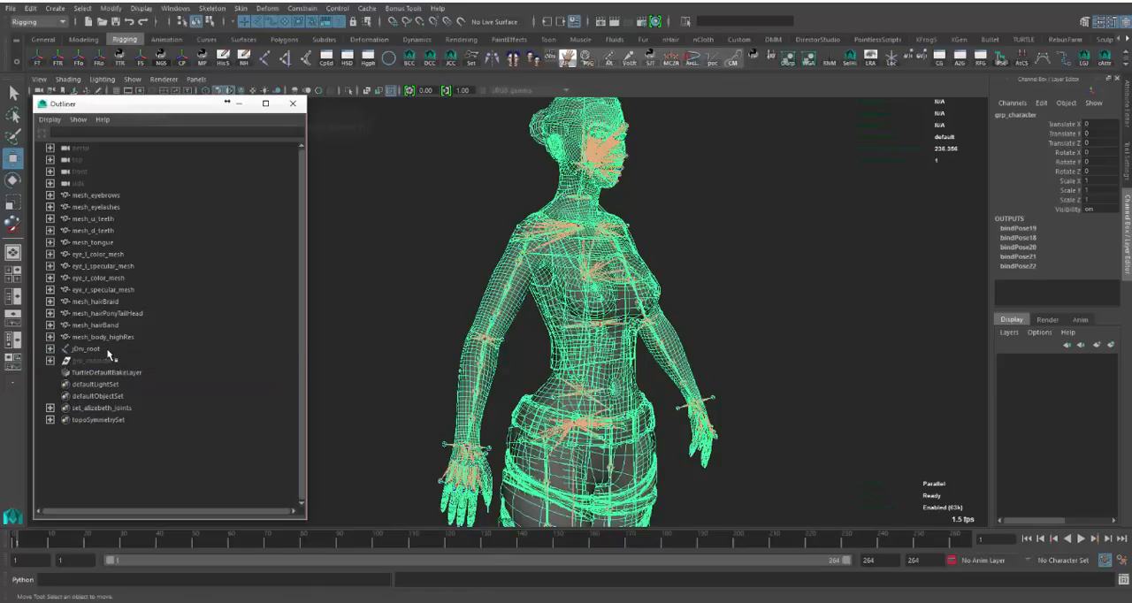
left_click(108, 352)
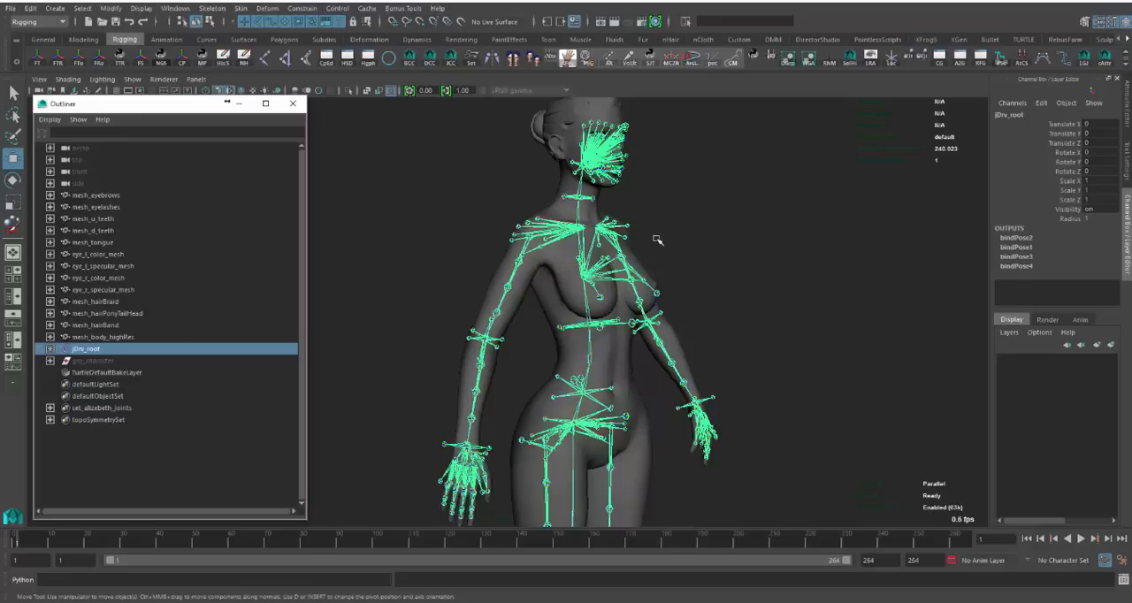
left_click(705, 232)
scroll(690, 292, "up", 5)
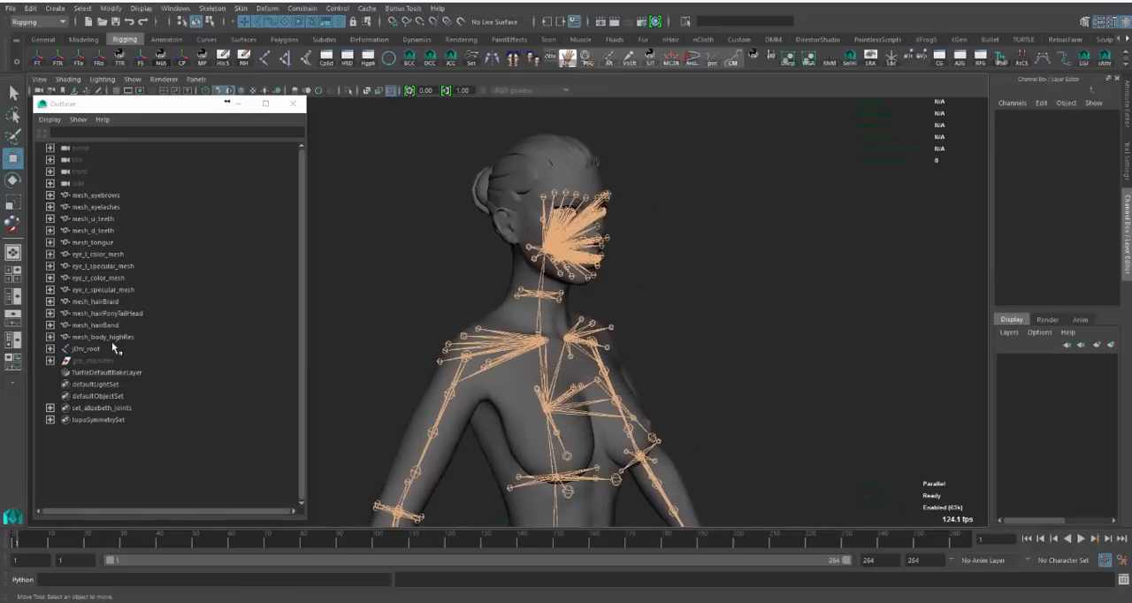
left_click(101, 351)
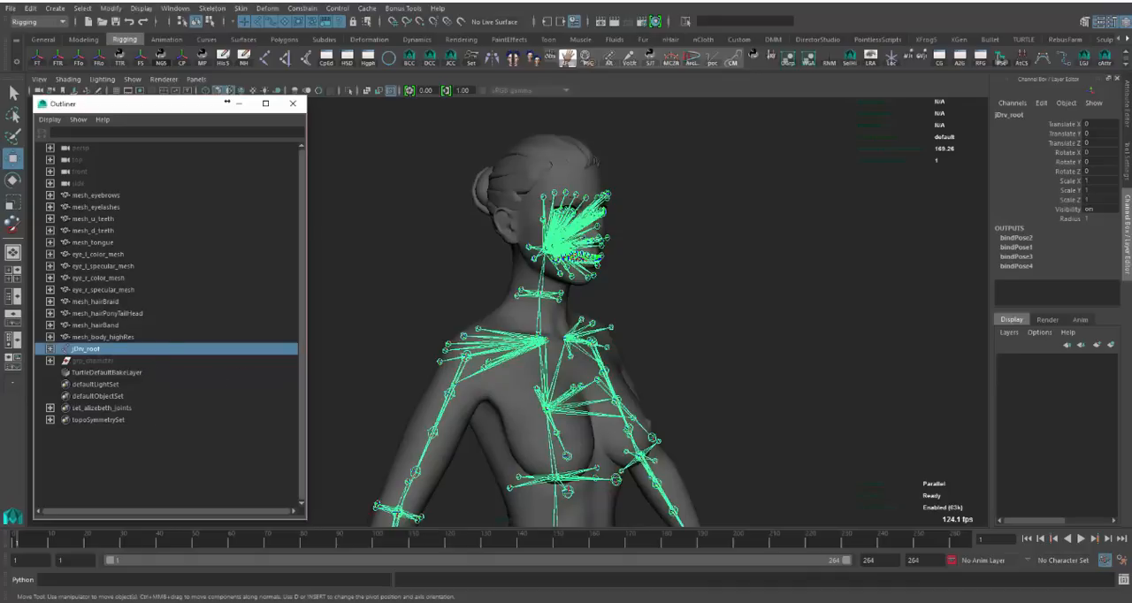
- Select the right eyebrow joint jBnd_r_eyebrowC, hide the joint display, and play the facial animation up to frame 91
left_click(566, 200)
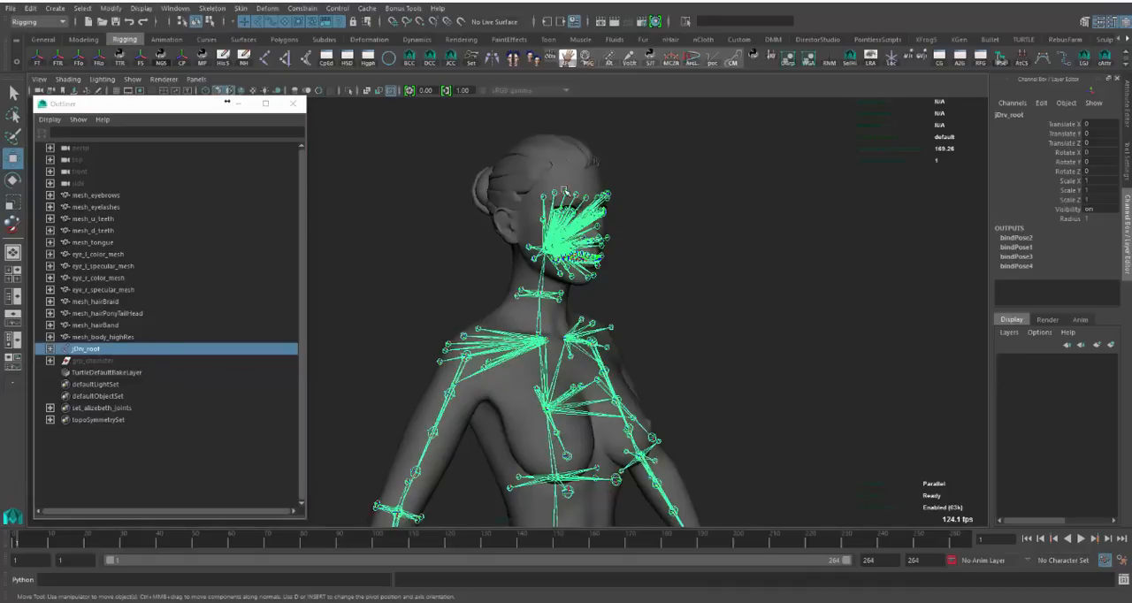
scroll(575, 197, "up", 5)
left_click_drag(804, 244, 819, 350, "alt")
key("alt+j")
middle_click_drag(670, 381, 727, 378, "alt")
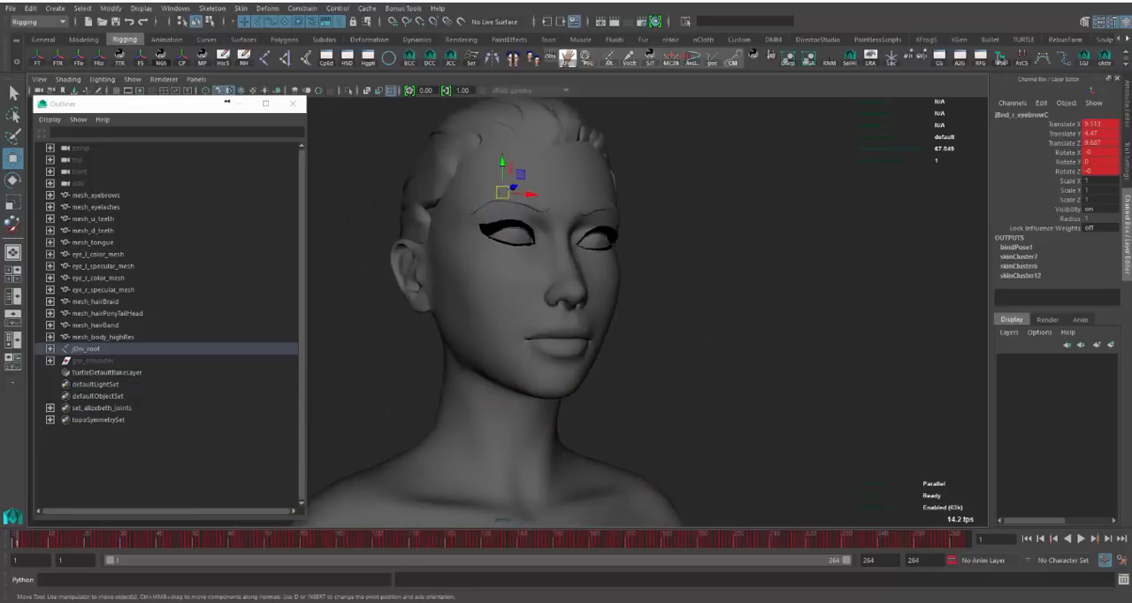
left_click_drag(18, 541, 343, 442)
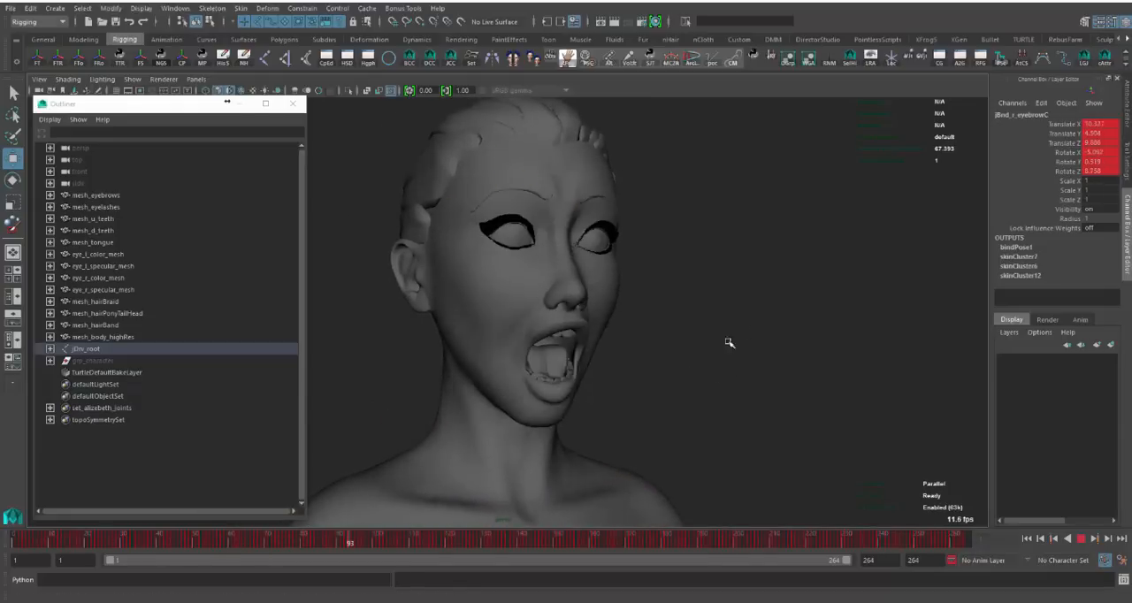
right_click_drag(730, 342, 502, 371, "alt")
- Select everything from mesh_eyebrows through jDrv_root and view the separate character set from the side
left_click(126, 194)
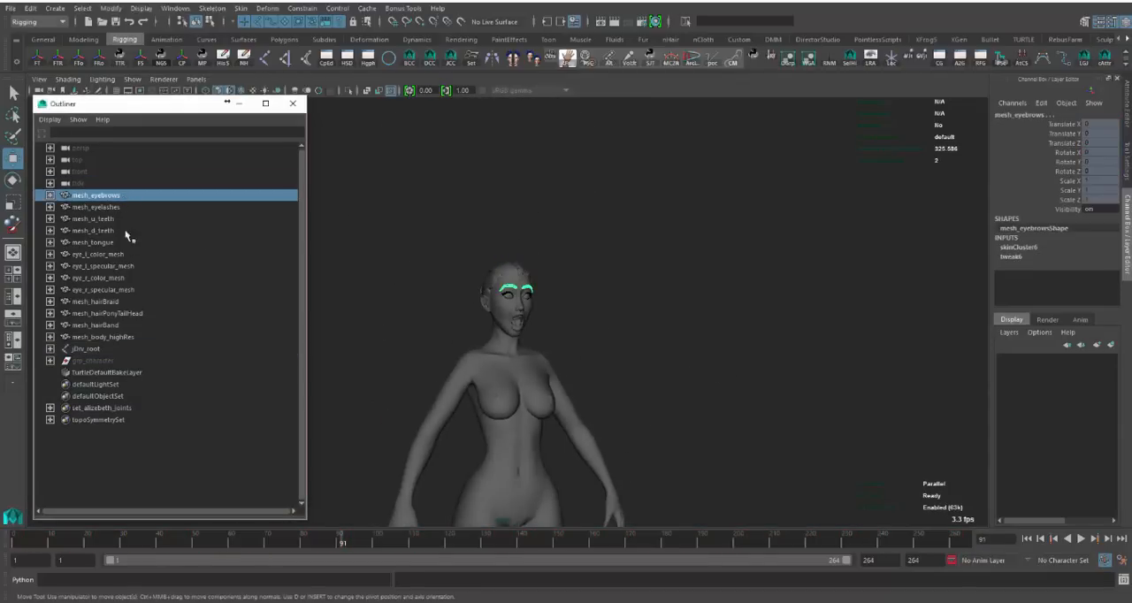
left_click(123, 349, "shift")
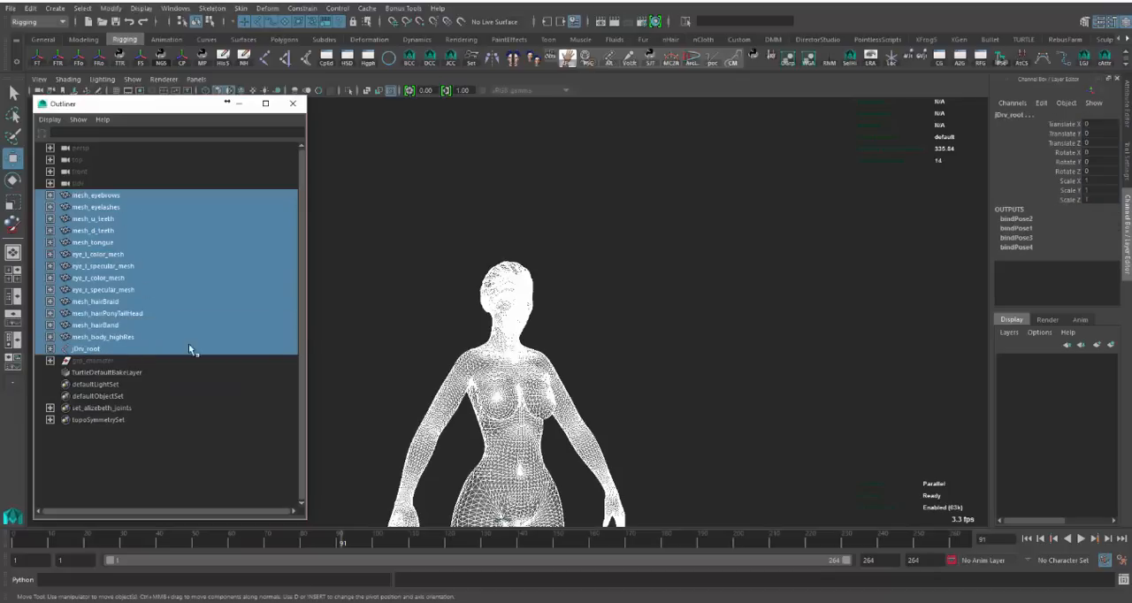
right_click_drag(495, 319, 445, 320, "alt")
middle_click_drag(445, 320, 445, 252, "alt")
left_click_drag(445, 254, 512, 290, "alt")
- Unhide grp_character to compare the full rig with the separate meshes and jDrv_root, and hide the group again
left_click(86, 362)
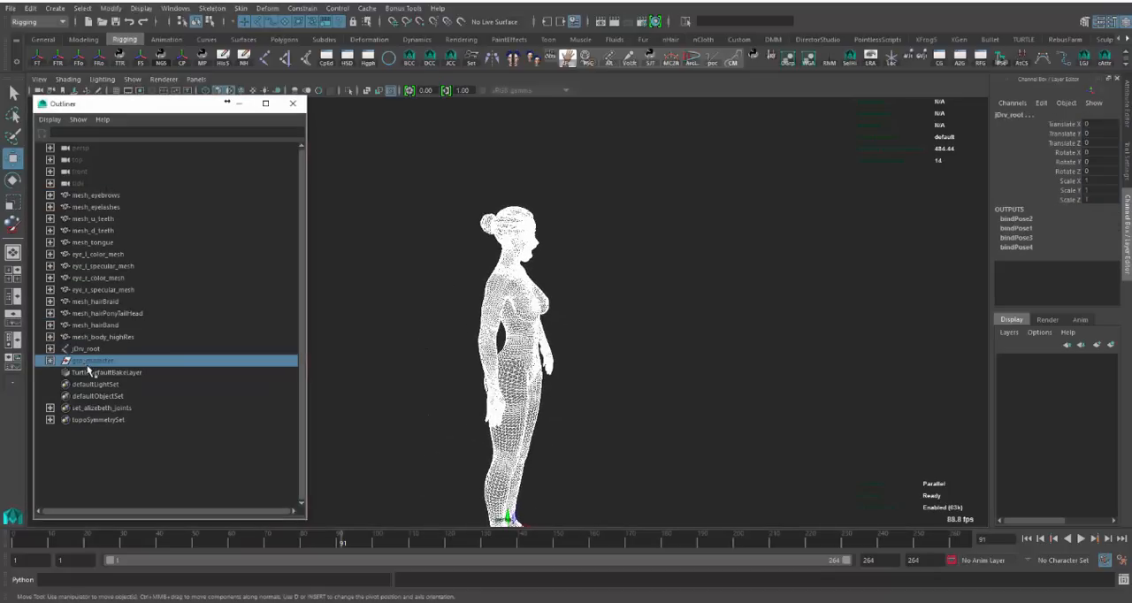
left_click_drag(707, 308, 665, 289, "alt")
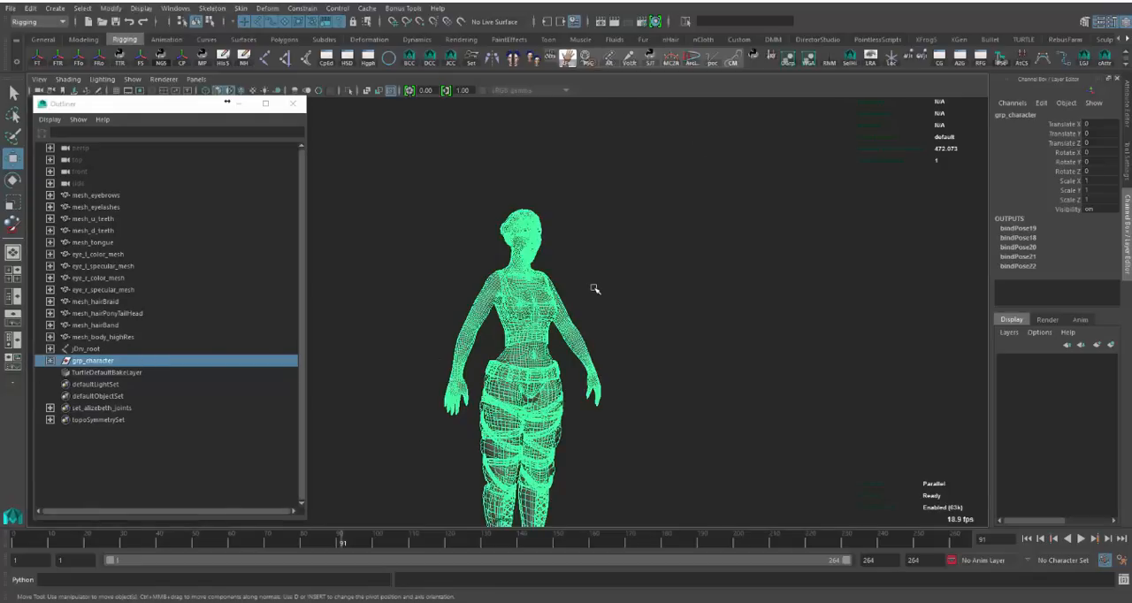
left_click_drag(182, 351, 175, 195)
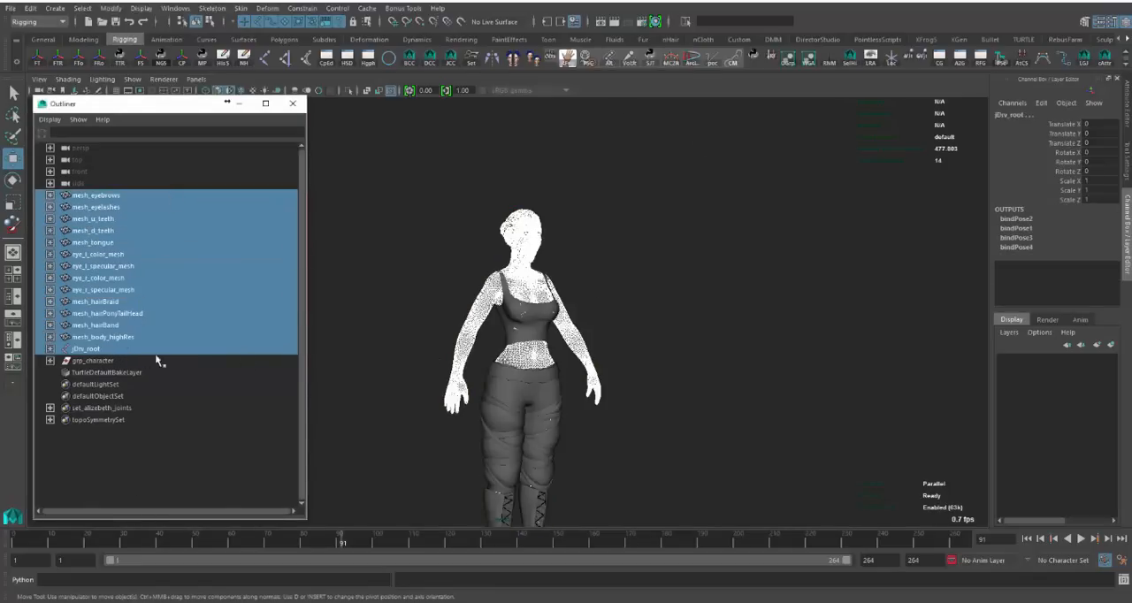
left_click(71, 361)
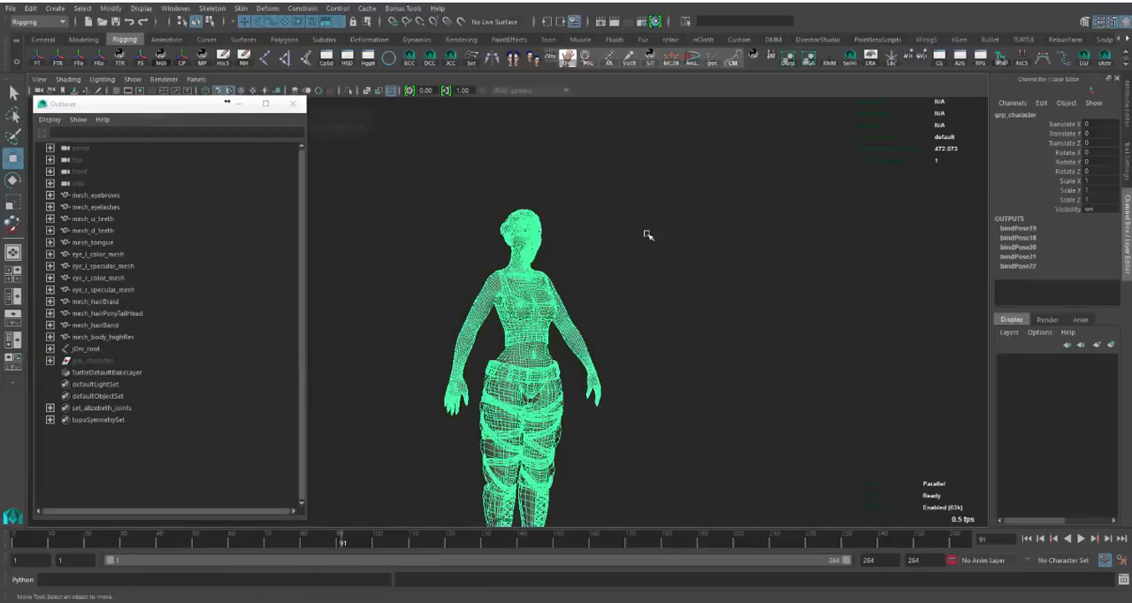
key("ctrl+h")
scroll(511, 247, "up", 5)
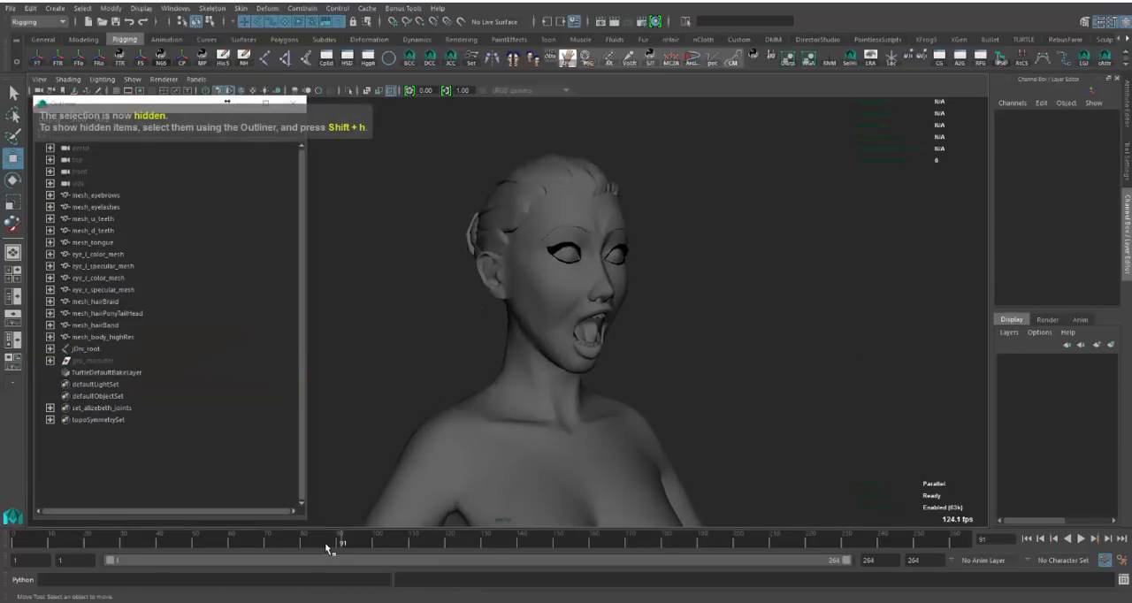
- Play the facial animation on the separate meshes in a close view of the head, and stop at frame 157
key("alt+v")
key("alt+v")
right_click_drag(653, 490, 741, 457, "alt")
middle_click_drag(742, 458, 829, 438, "alt")
left_click_drag(638, 538, 583, 538)
- Select mesh_body_highRes, expand its bs_highRes inputs, and select the six channels from bsMesh_l_sternomastoid to bsMesh_r_omohyoid
left_click(571, 433)
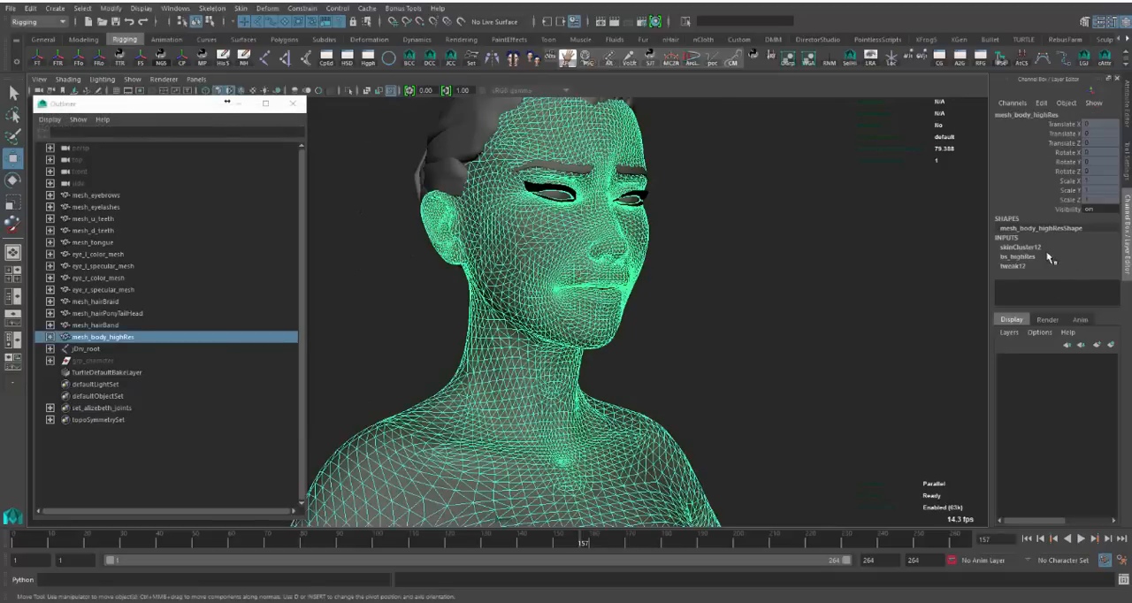
left_click(1050, 257)
scroll(1035, 265, "down", 2)
left_click(1035, 235)
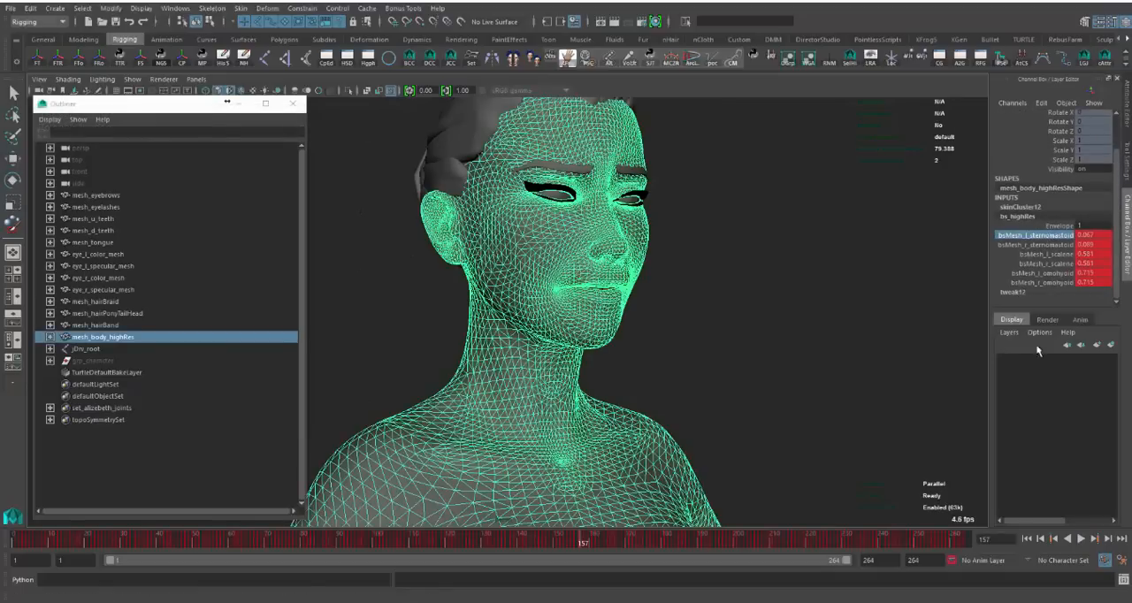
key("w")
left_click(1022, 256)
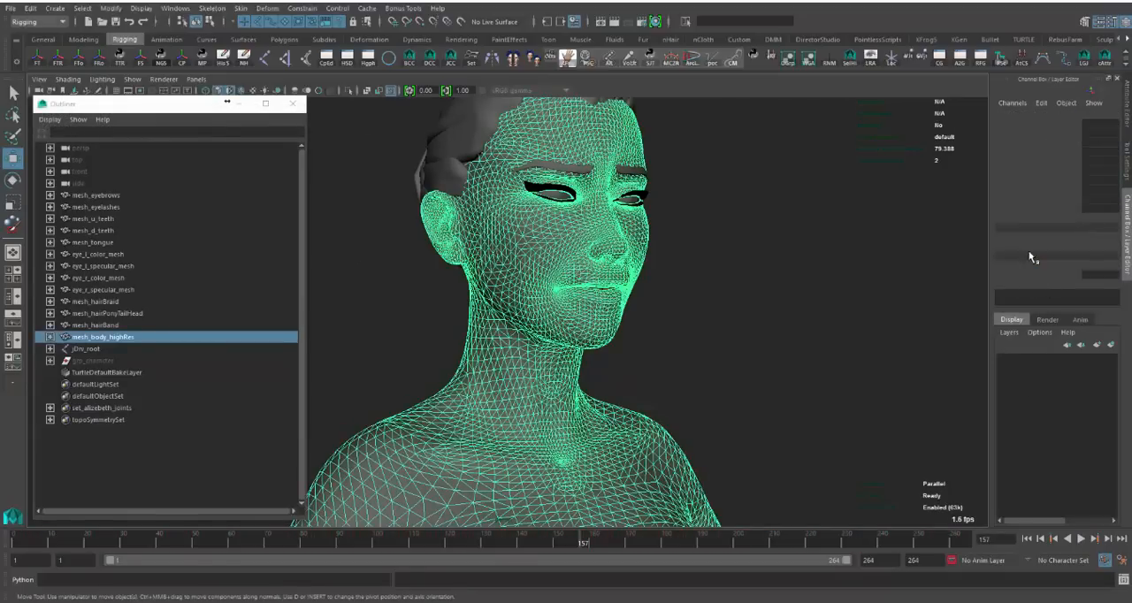
scroll(1037, 278, "down", 2)
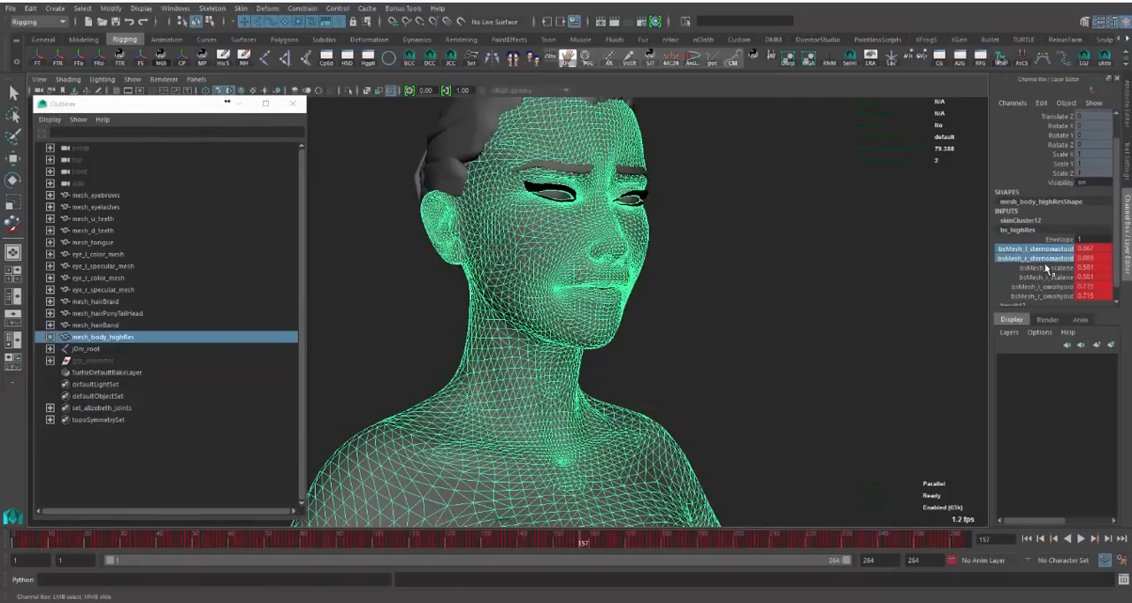
left_click_drag(1045, 297, 1047, 258)
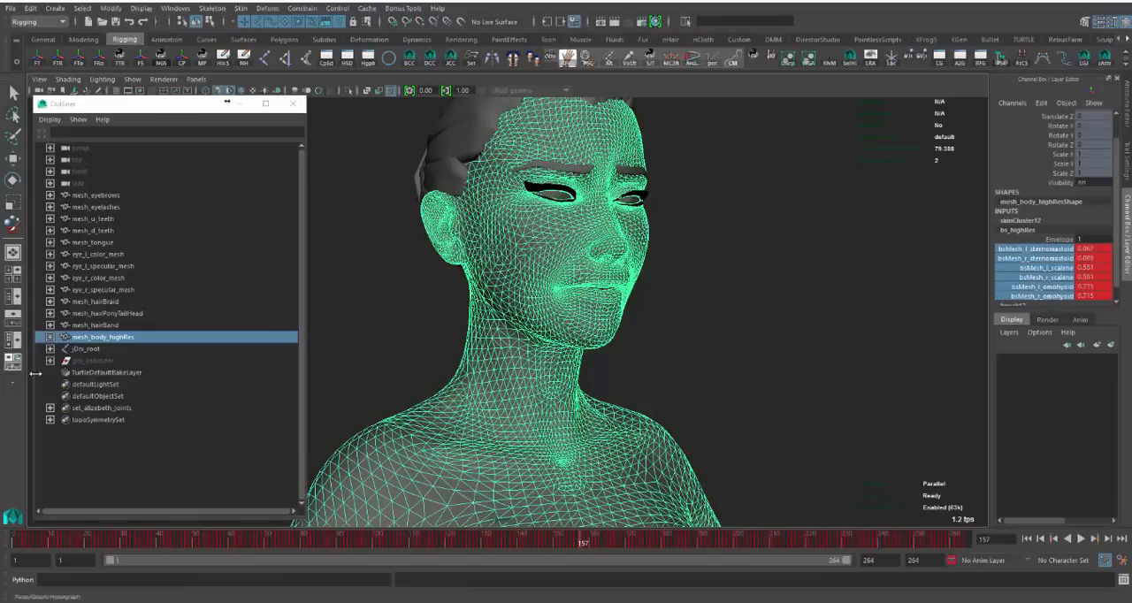
- Select the hidden grp_character group and mesh_body_highRes in turn, and clear the selection
left_click(93, 361)
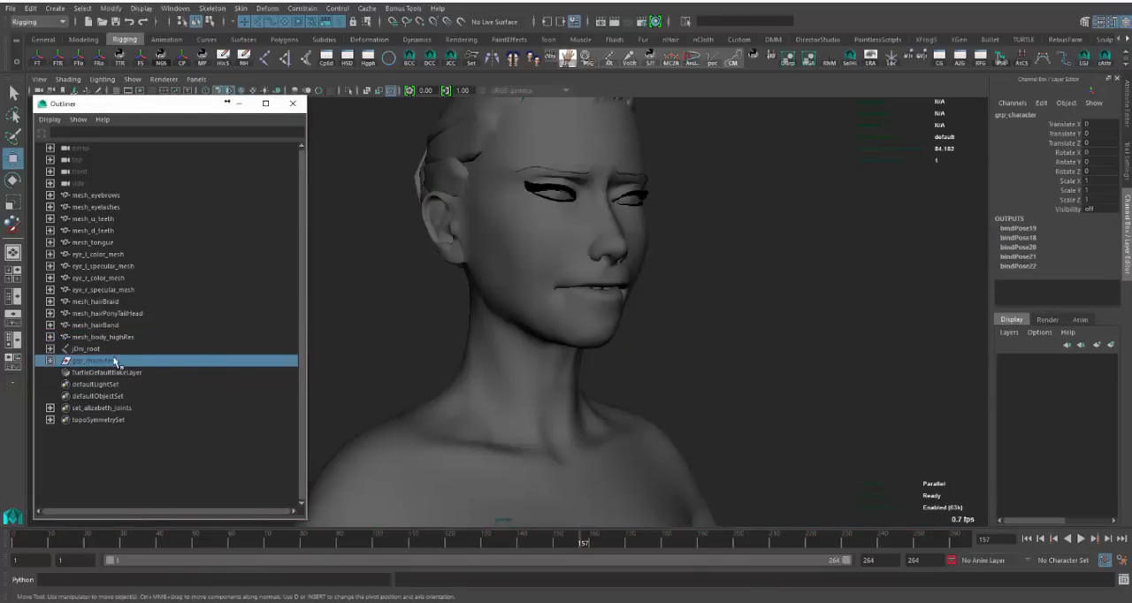
left_click(414, 405)
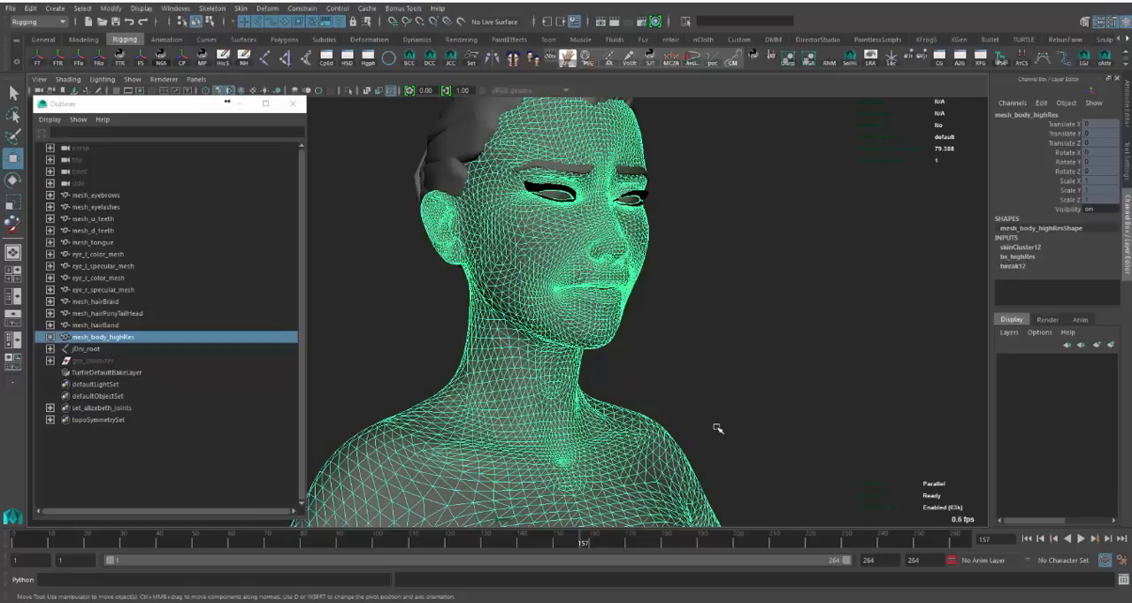
left_click(739, 392)
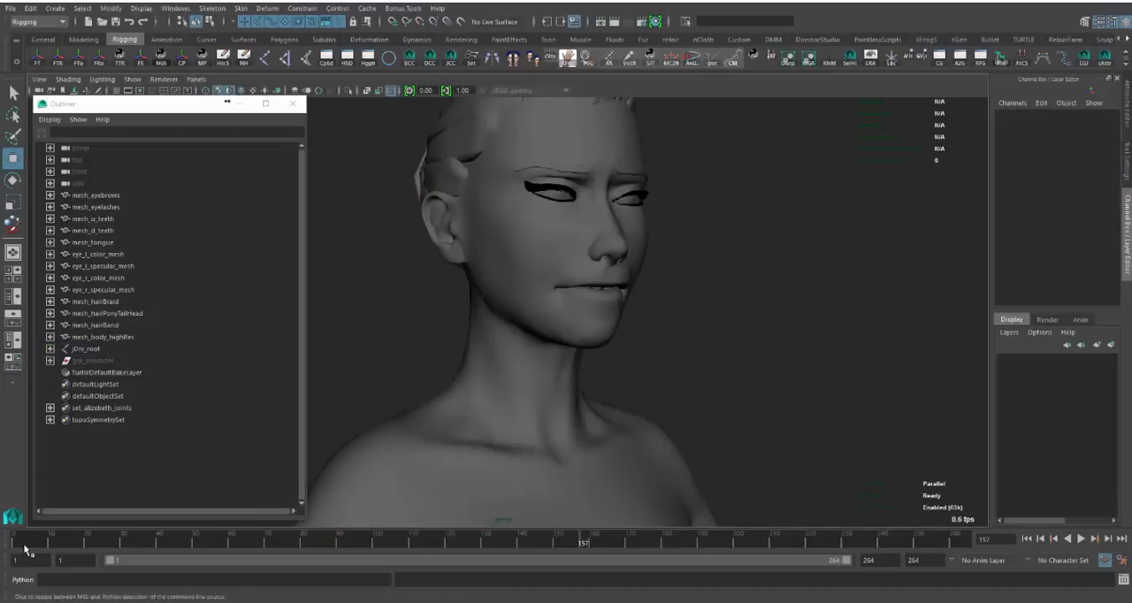
- Select the whole range from mesh_eyebrows to jDrv_root, and reselect the meshes without the root joint
left_click_drag(102, 347, 110, 195)
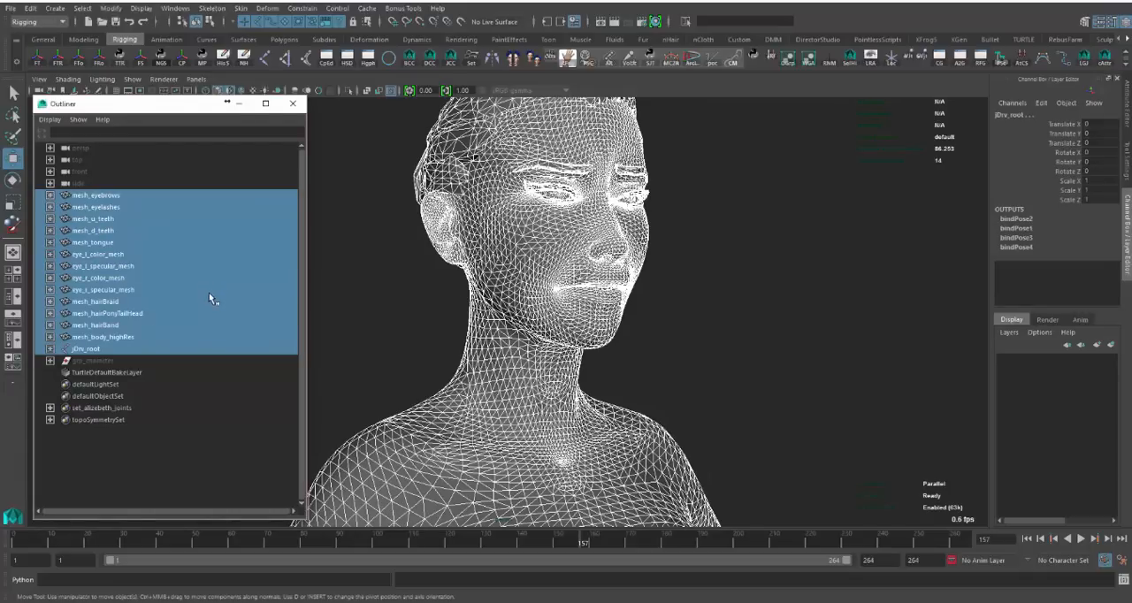
left_click(137, 342)
left_click(144, 196, "shift")
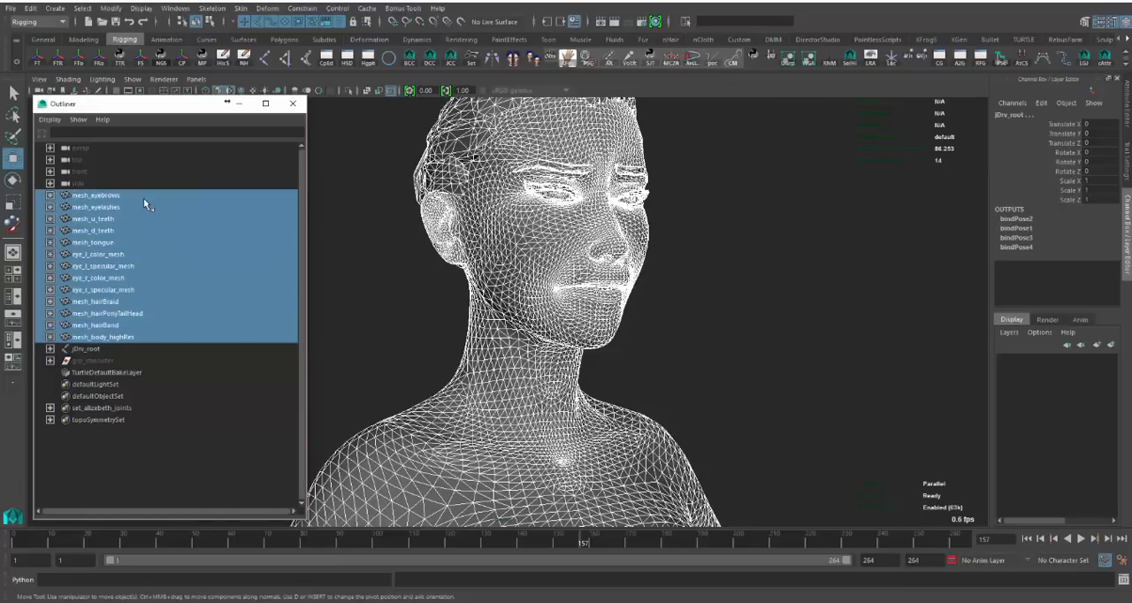
left_click_drag(120, 351, 119, 197)
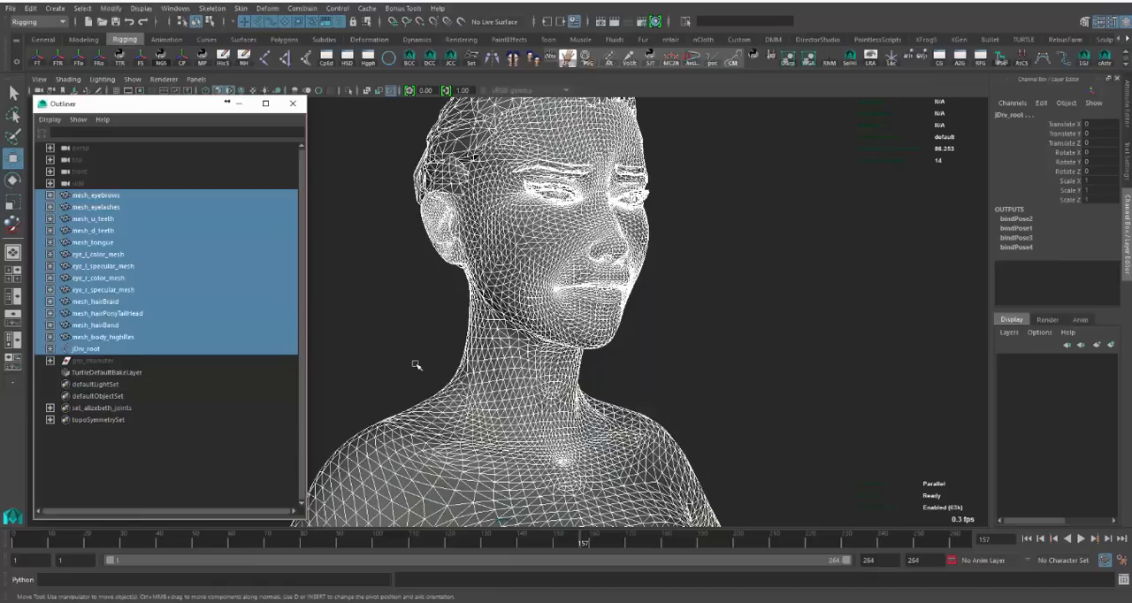
left_click(134, 351)
left_click(132, 339)
mouse_move(132, 339)
left_mouse_down()
mouse_move(126, 197)
mouse_move(133, 341)
left_mouse_up()
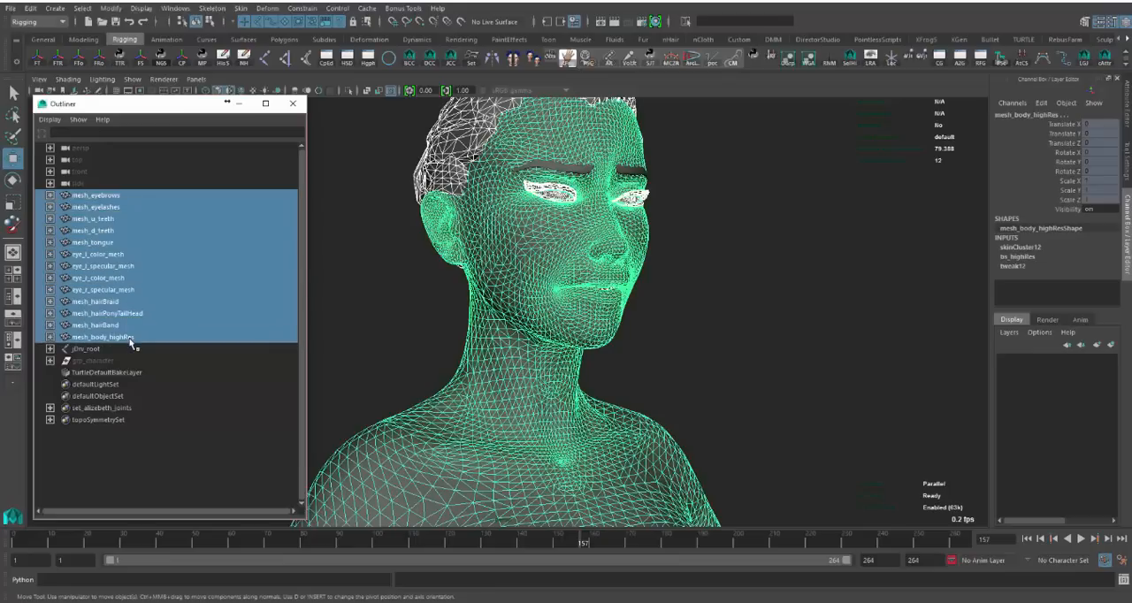
- Examine the driven blend-shape channels under bs_highRes on mesh_body_highRes, and clear the selection
left_click(548, 340)
left_click(1010, 257)
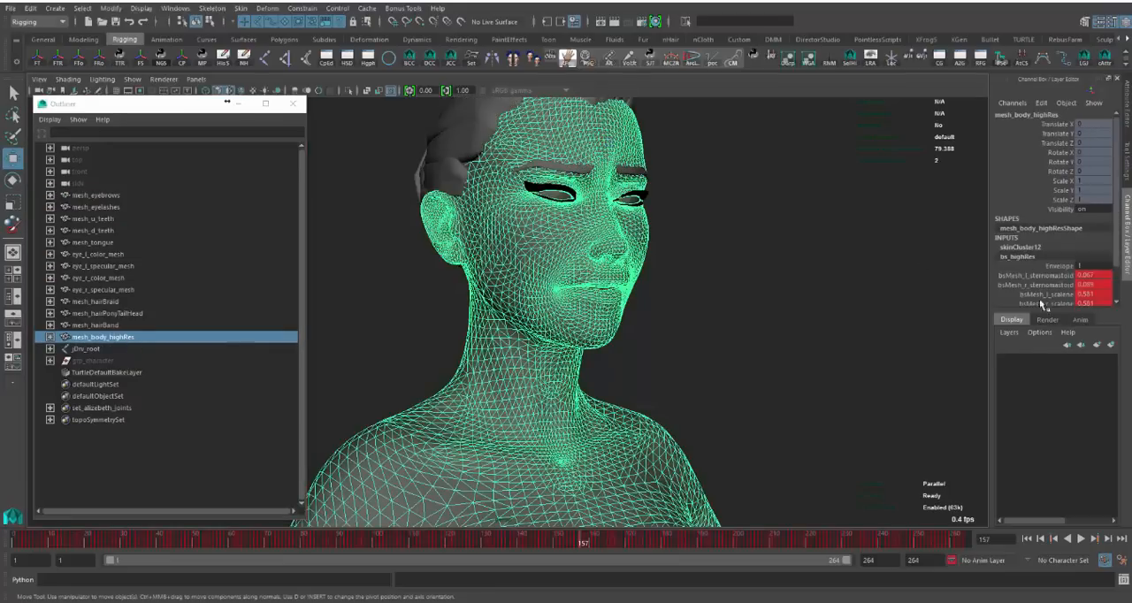
scroll(1052, 266, "down", 2)
left_click_drag(1055, 235, 1053, 292)
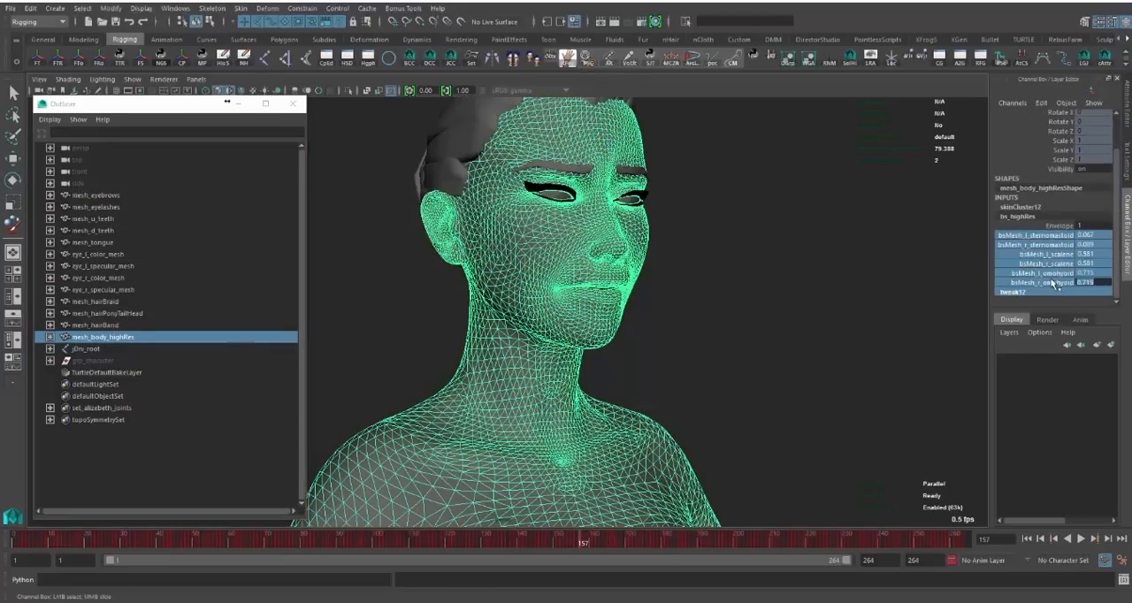
left_click(782, 326)
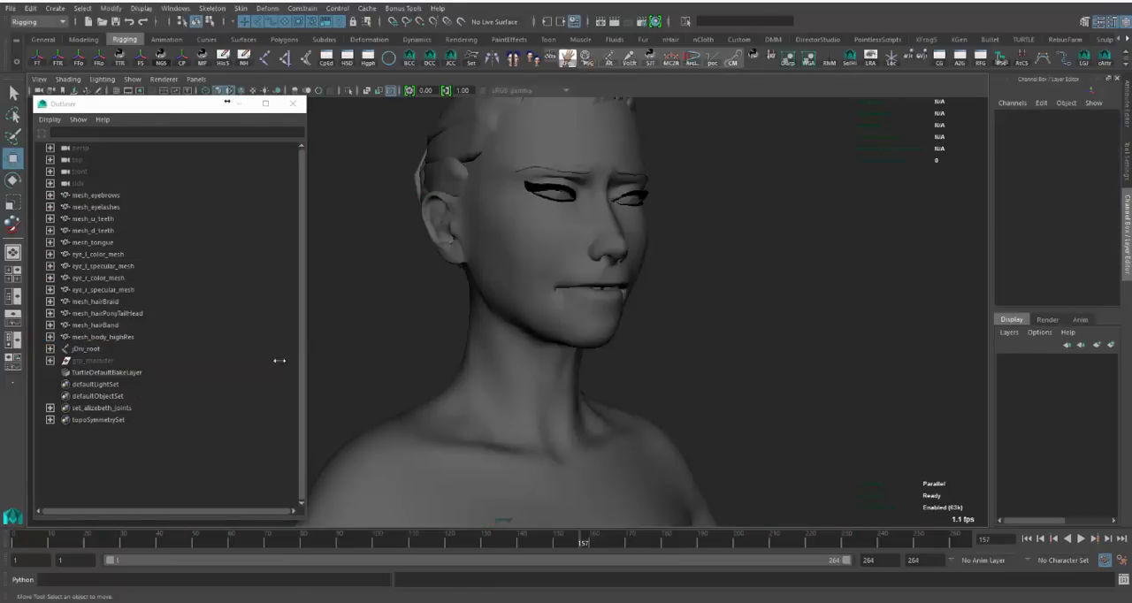
- Break the connections on all six bs_highRes blend-shape channels of mesh_body_highRes with the timeline at frame 1
left_click(564, 298)
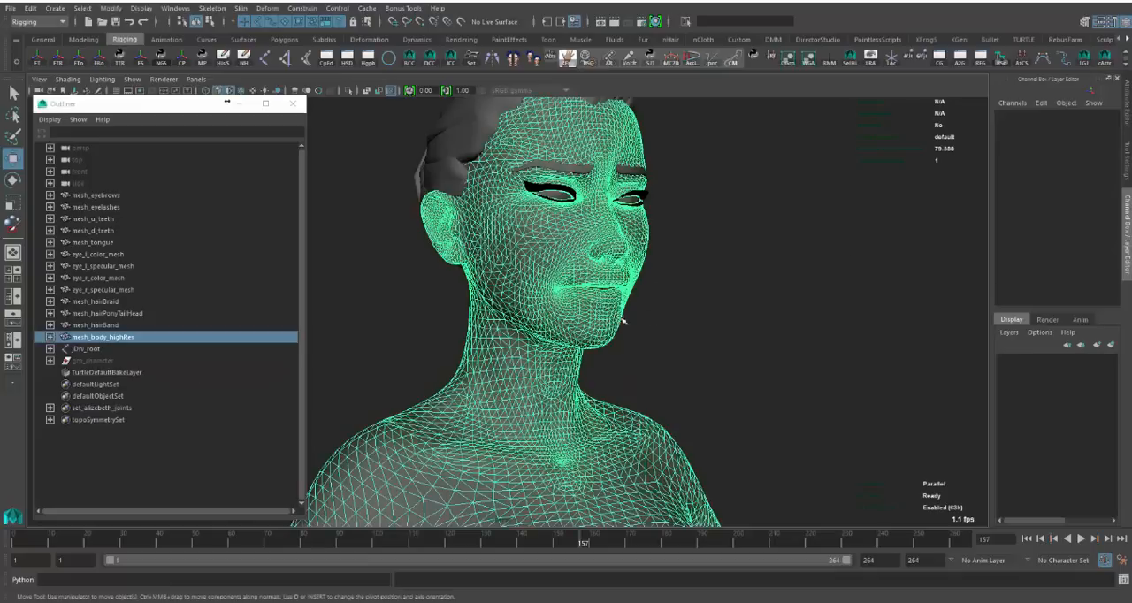
scroll(1022, 258, "down", 3)
left_click_drag(1051, 236, 1051, 281)
right_click(1053, 279)
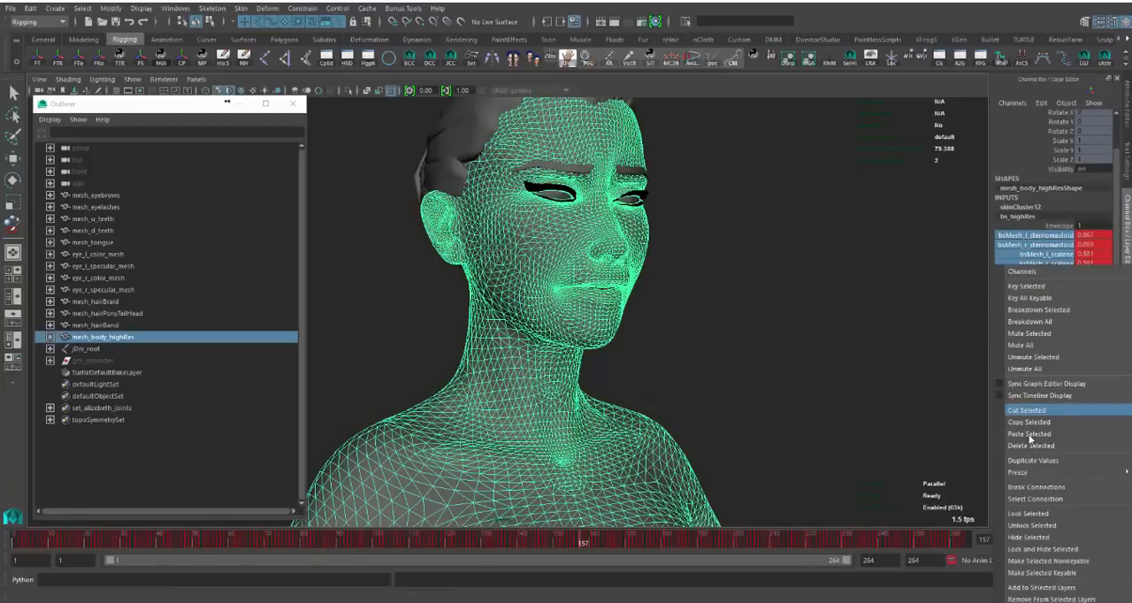
left_click_drag(597, 539, 15, 541)
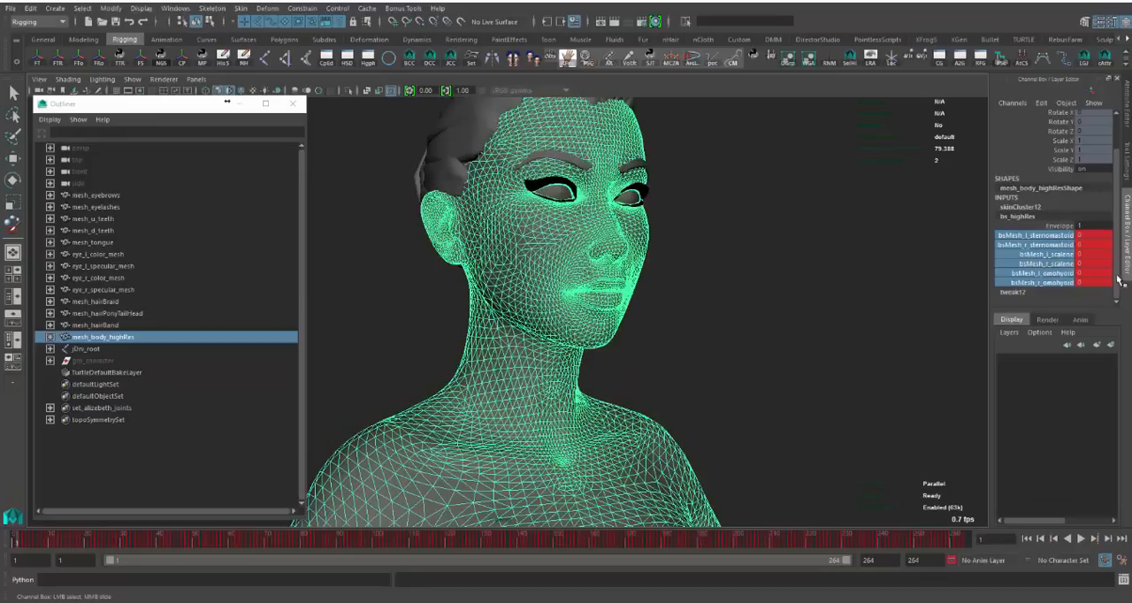
right_click(1055, 275)
left_click(1037, 484)
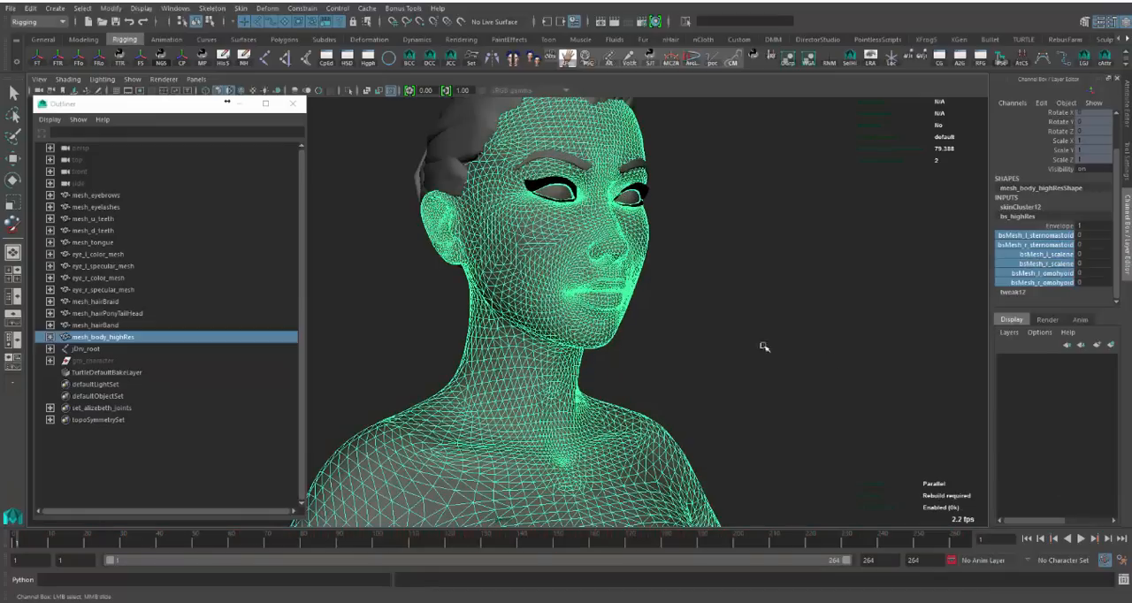
- Select jDrv_root together with its entire joint hierarchy using the MEL select -hi command
left_click(80, 348)
left_click(99, 576)
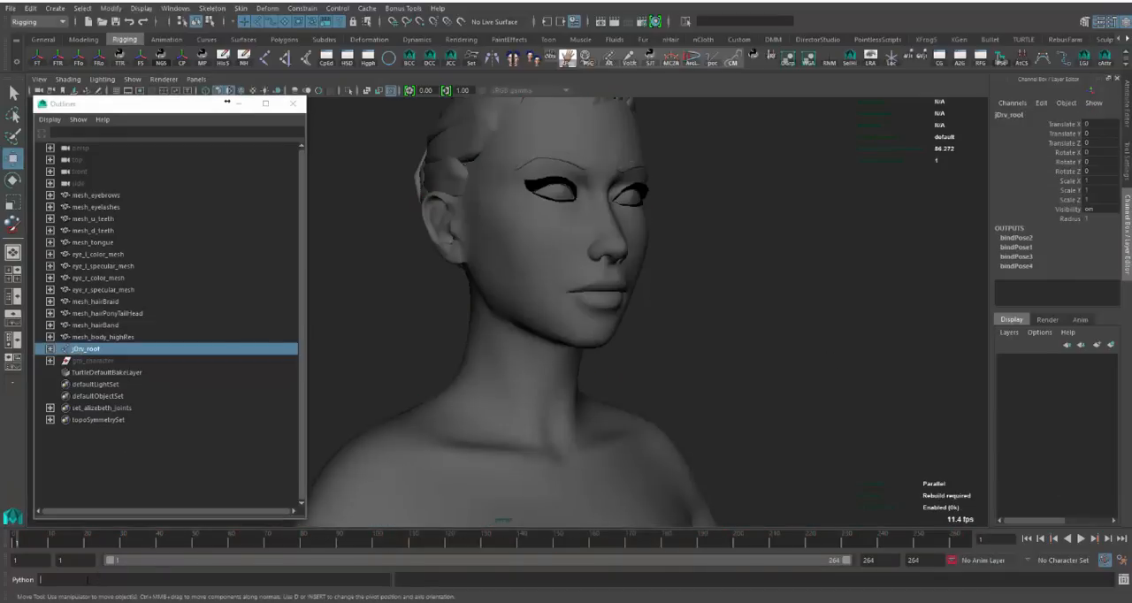
left_click(27, 580)
left_click(84, 578)
key("Up")
key("Up")
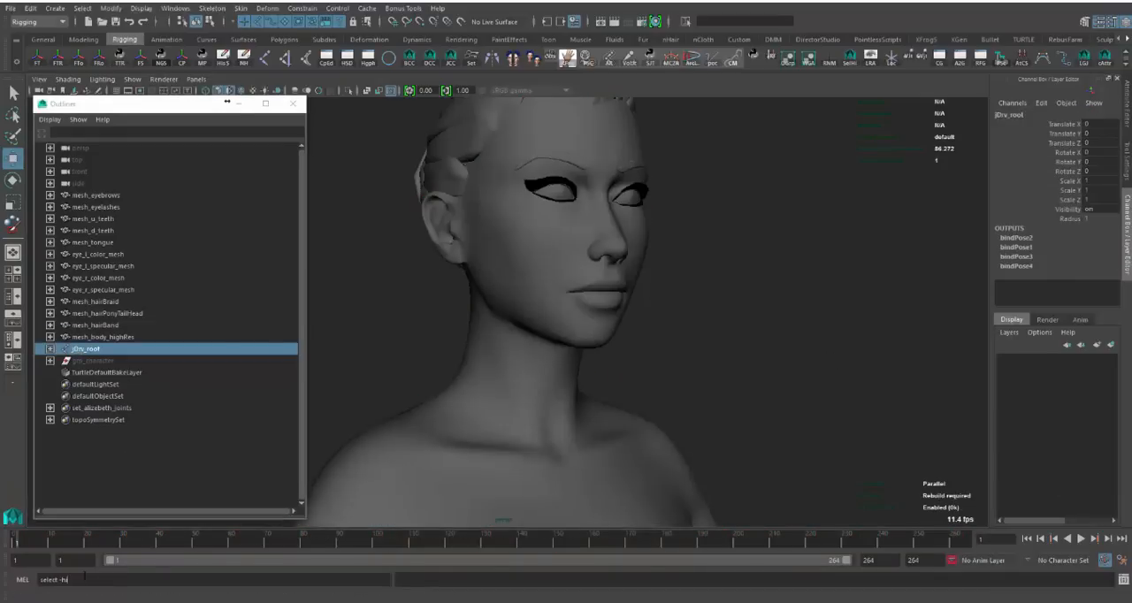
key("Return")
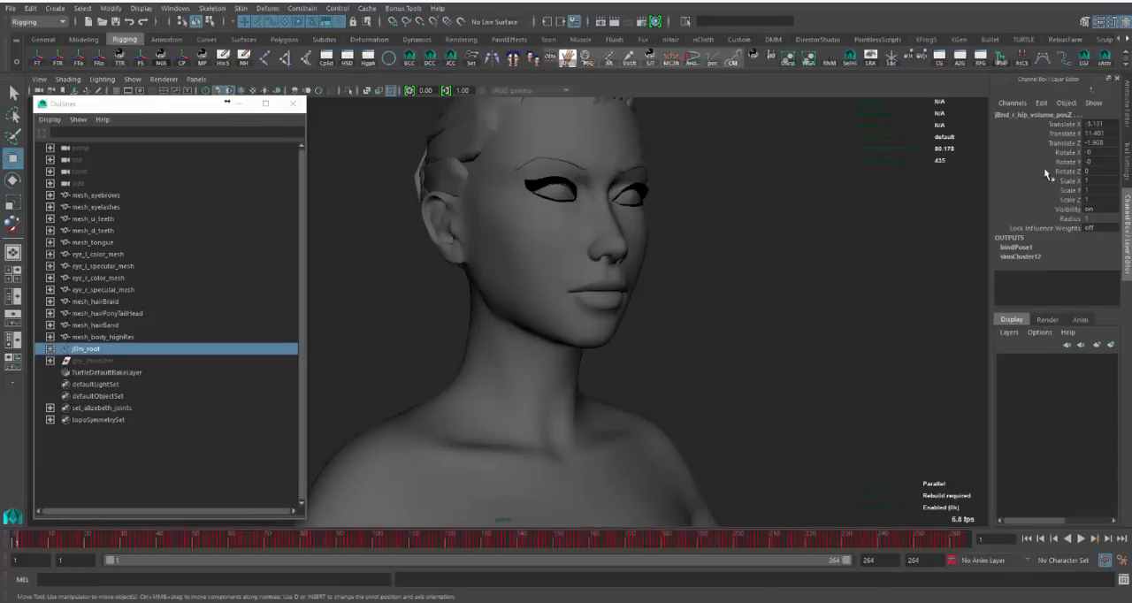
- Break the connections on the translate, rotate and scale channels of all selected joints, clear the selection and check the playback
left_click_drag(1059, 201, 1064, 124)
right_click(1064, 125)
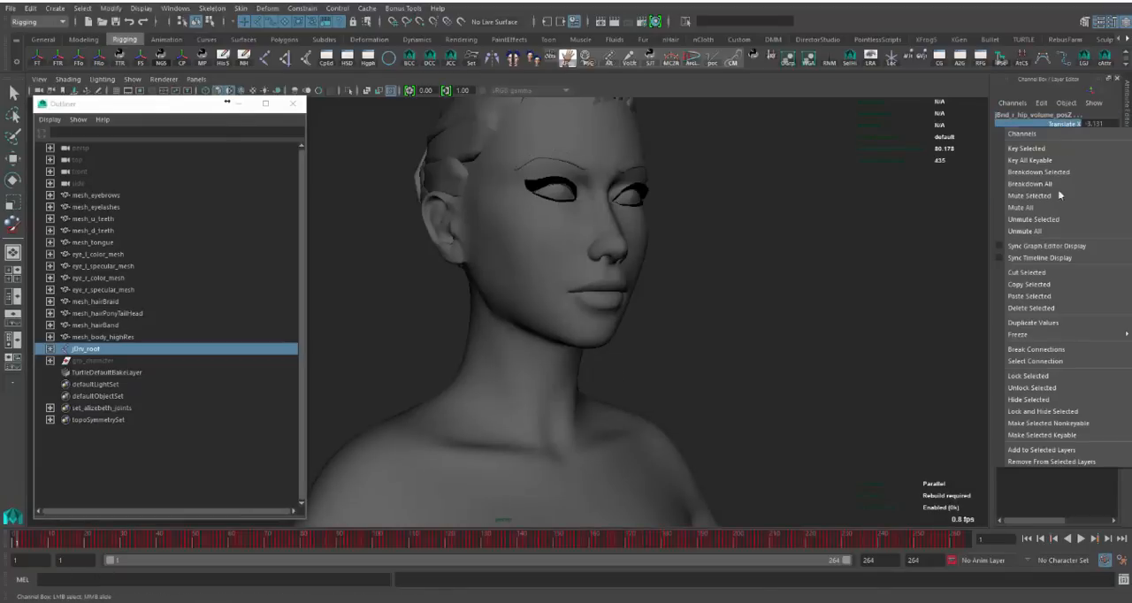
left_click(1068, 350)
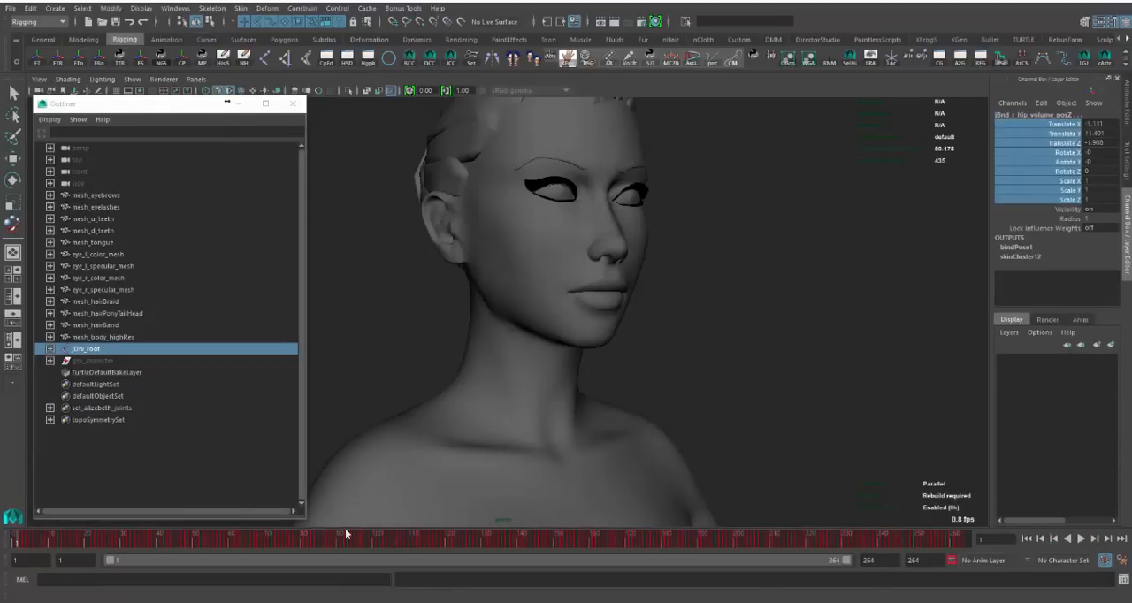
left_click(762, 322)
key("w")
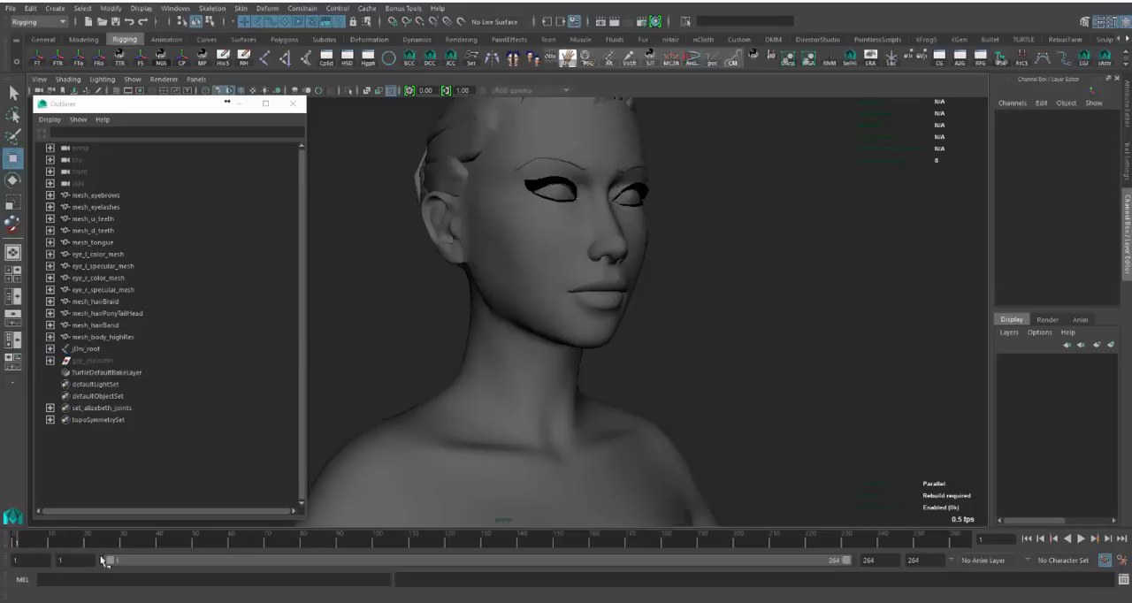
key("alt+v")
key("alt+v")
- Select the meshes with jDrv_root, view the FBX options for exporting the selection, close them without exporting, and clear the selection
left_click_drag(109, 356, 137, 345)
key("ctrl+shift+e")
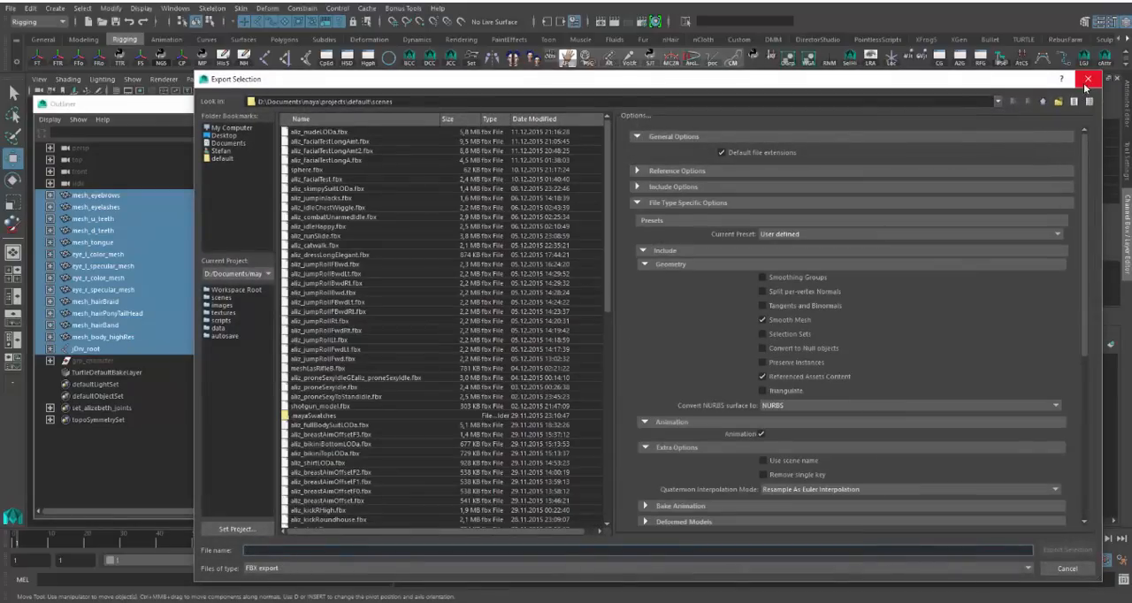
left_click(1087, 81)
left_click(786, 277)
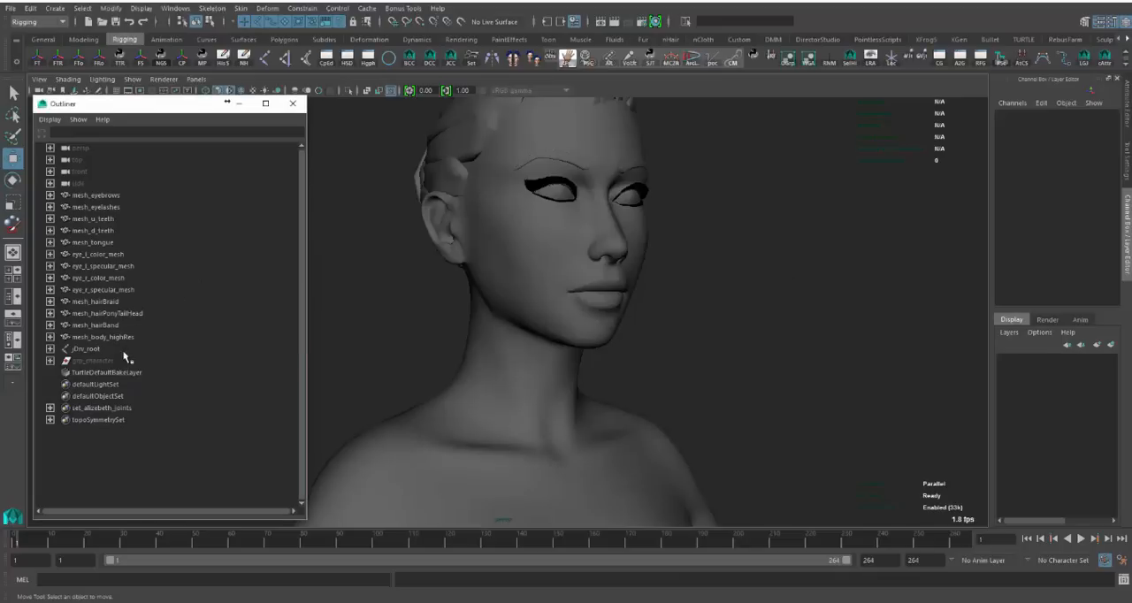
left_click_drag(128, 349, 124, 197)
left_click(399, 319)
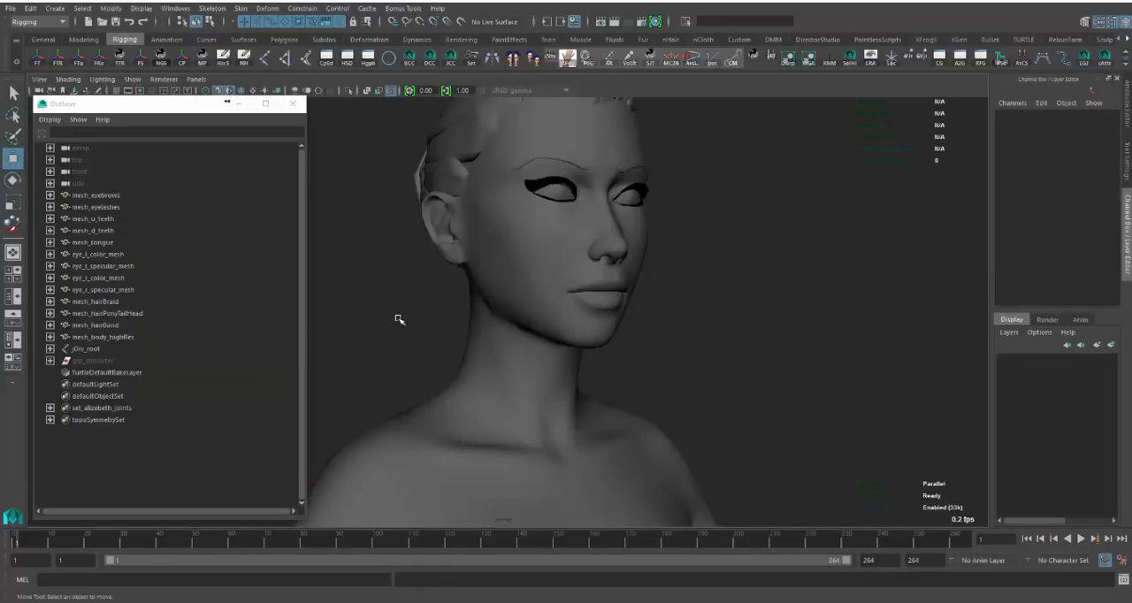
- Undo the recent selection changes and the connection break on the joint channels
key("ctrl+z")
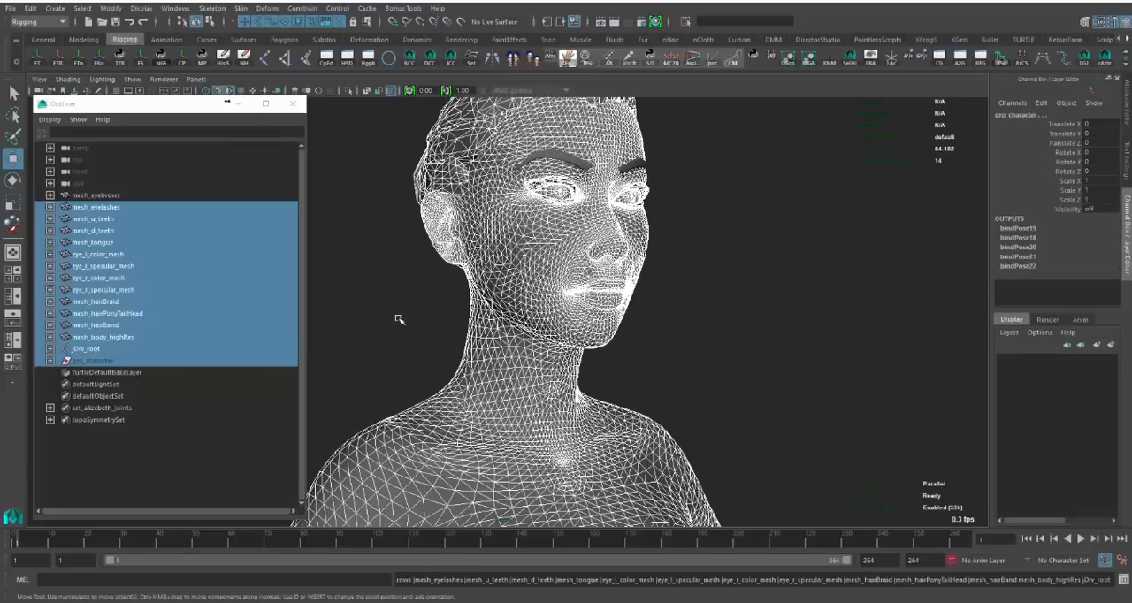
key("ctrl+z")
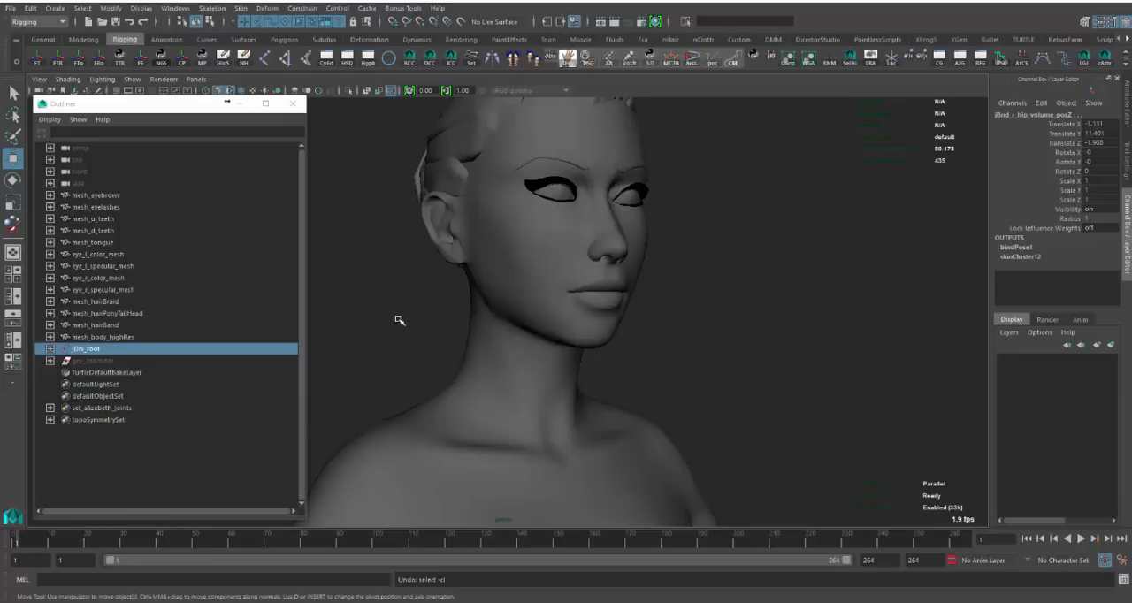
key("ctrl+z")
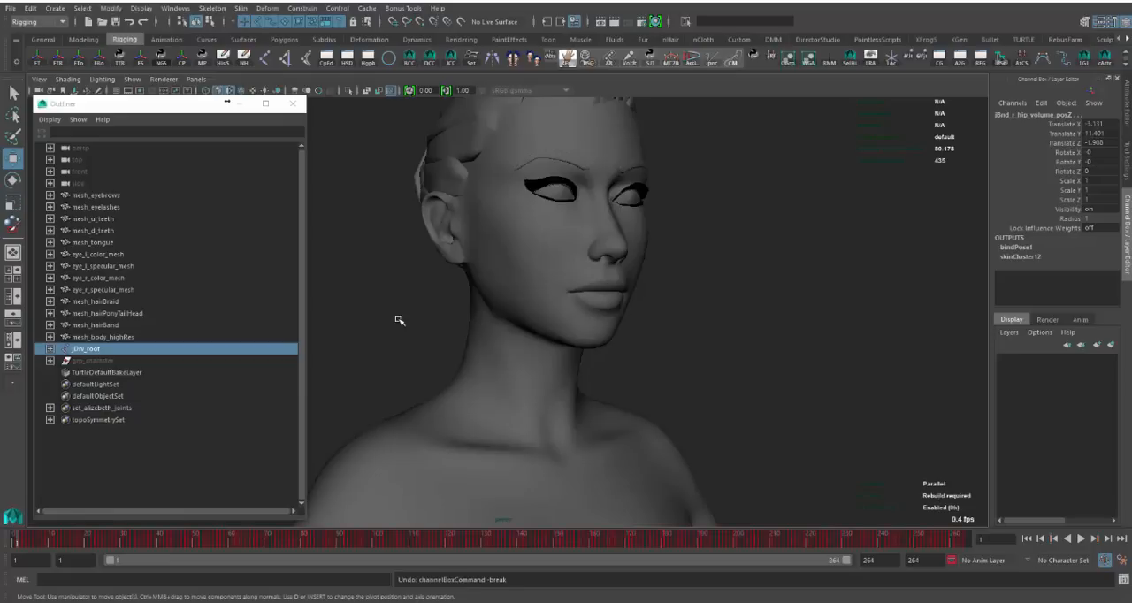
- Play the animation with mesh_body_highRes selected to examine its bs_highRes blend-shape channels, and clear the selection
left_click(549, 319)
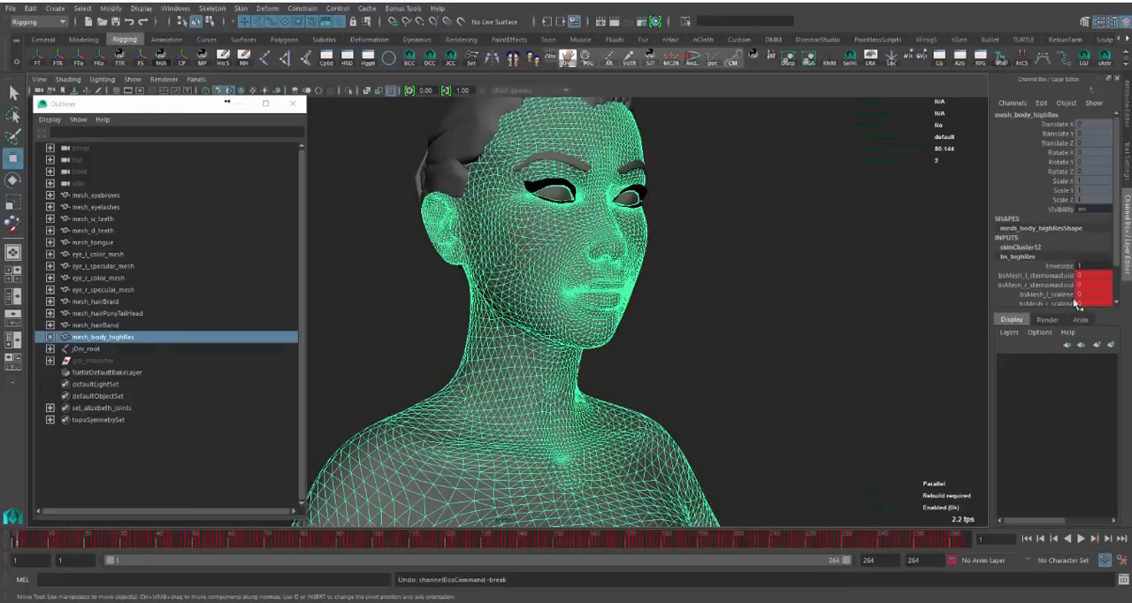
scroll(1058, 264, "down", 2)
key("alt+v")
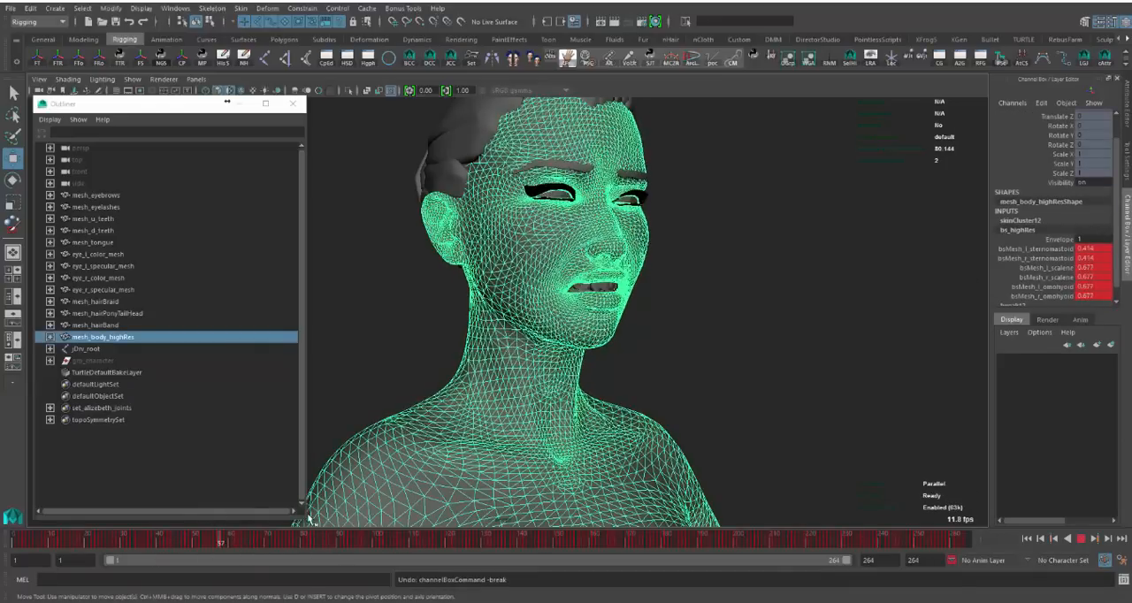
key("alt+v")
left_click(712, 319)
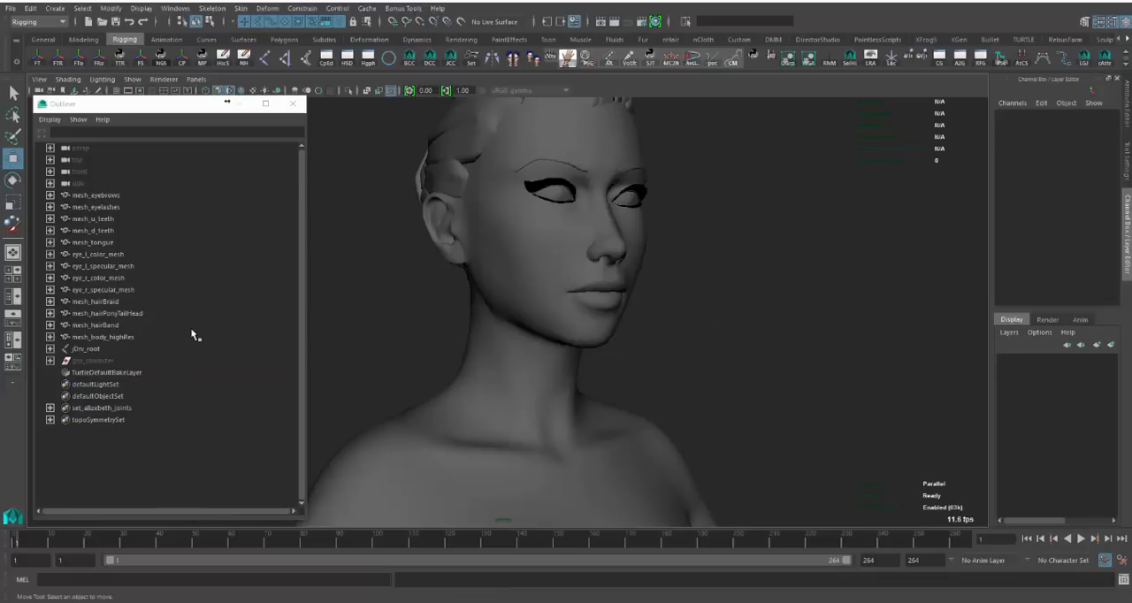
- Delete all the separate meshes from mesh_eyebrows to mesh_hairBand, keeping mesh_body_highRes and jDrv_root
left_click_drag(192, 329, 169, 187)
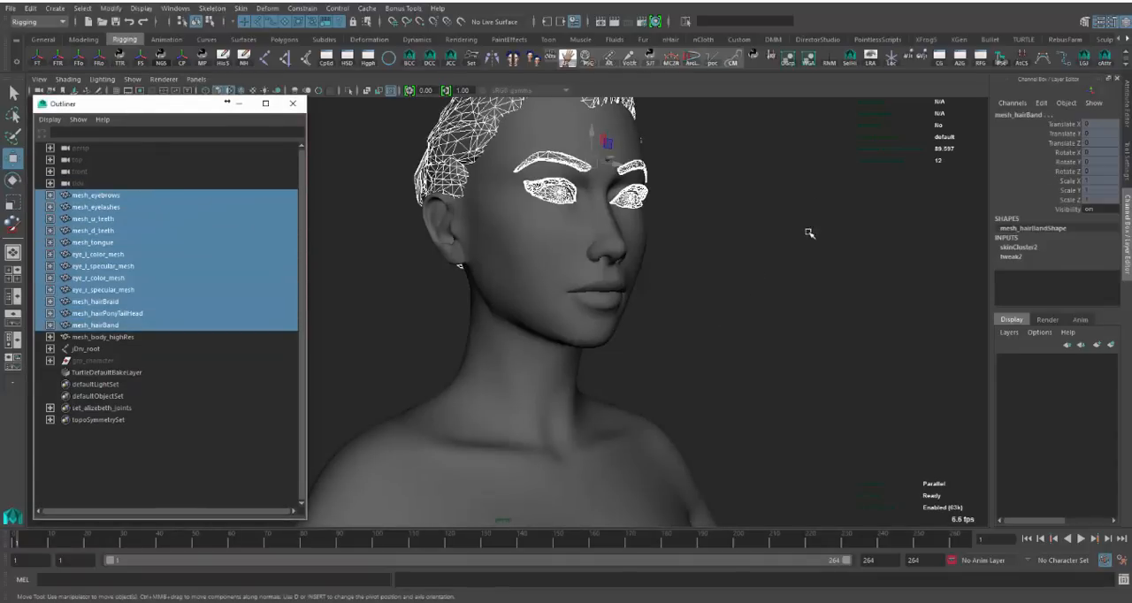
middle_click_drag(730, 228, 723, 291, "alt")
left_click_drag(723, 291, 777, 293, "alt")
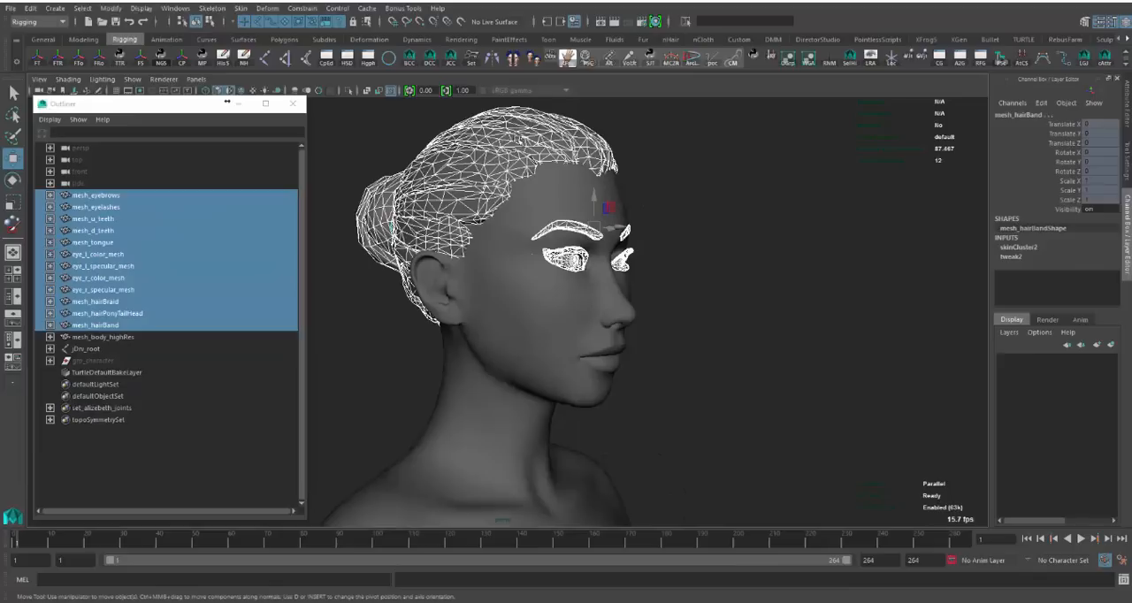
middle_click_drag(593, 355, 612, 310, "alt")
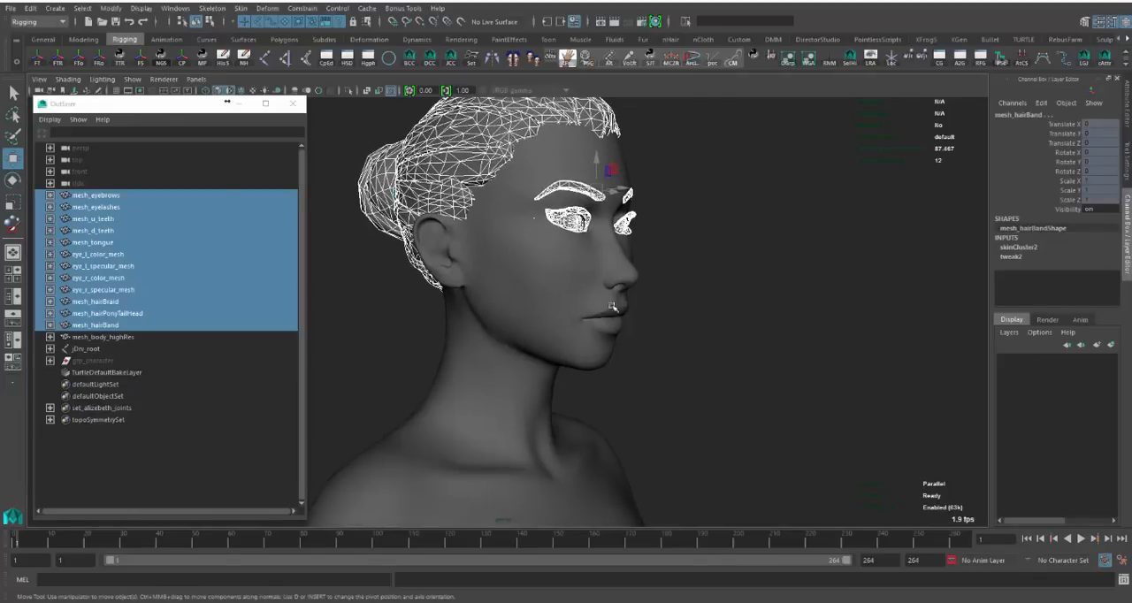
left_click_drag(612, 311, 602, 317, "alt")
middle_click_drag(594, 376, 660, 316, "alt")
left_click_drag(659, 316, 566, 311, "alt")
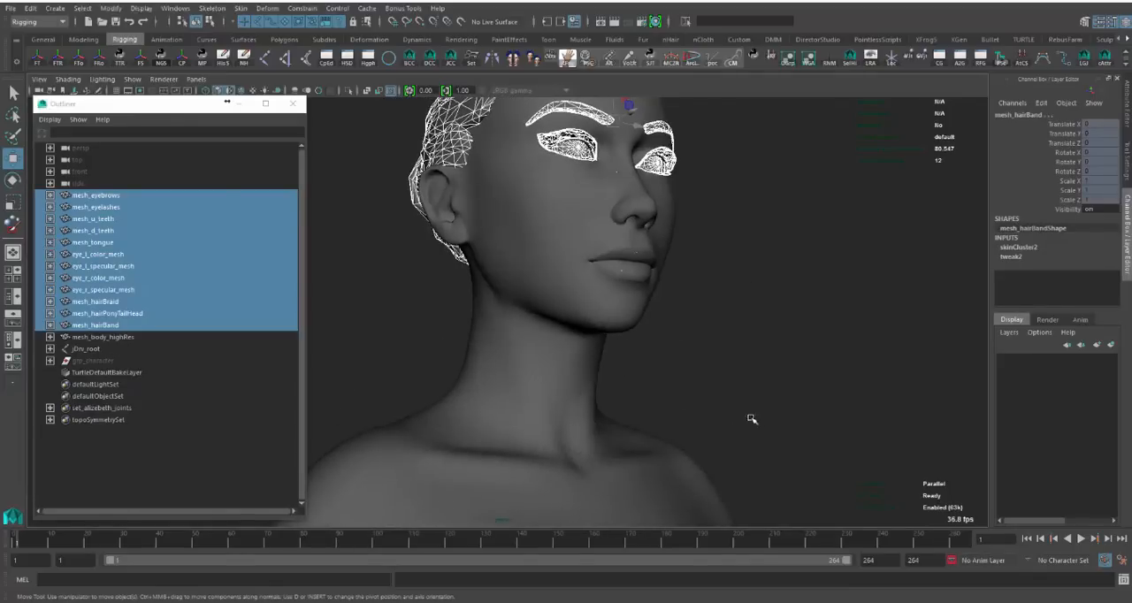
left_click_drag(752, 420, 647, 429, "alt")
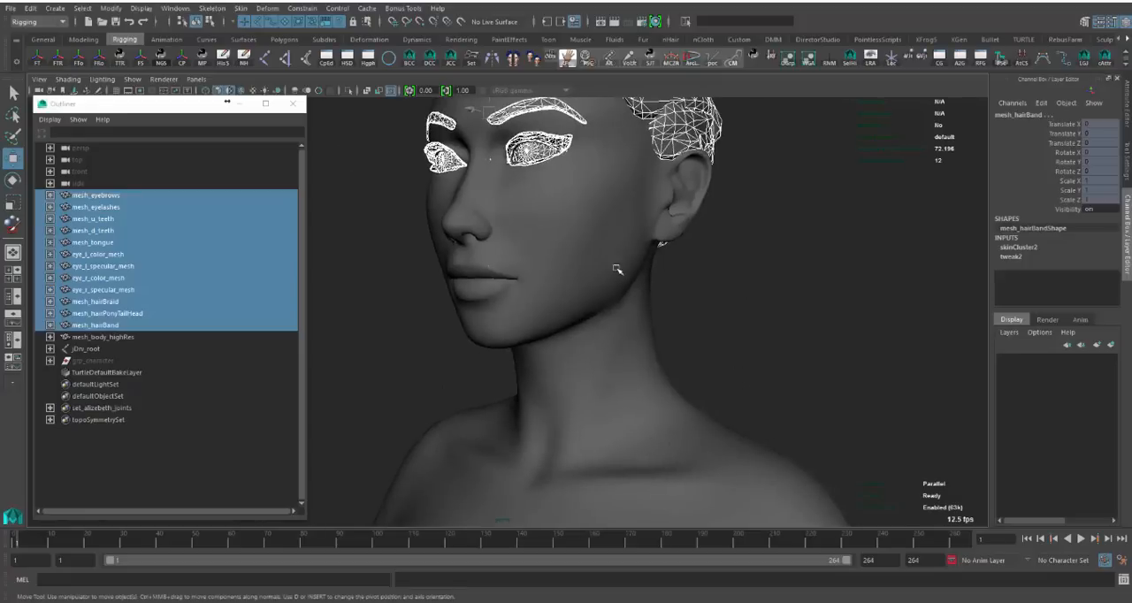
left_click_drag(617, 269, 635, 344, "alt")
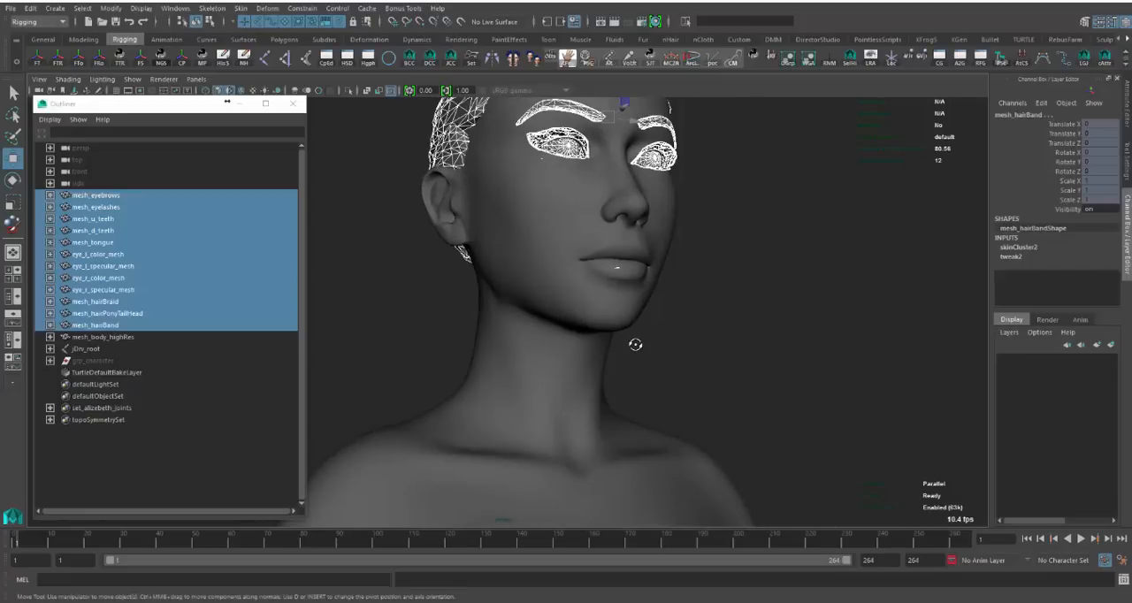
key("Delete")
- Choose aliz_facialTestLongAmt.fbx as the export file for mesh_body_highRes and jDrv_root, close without exporting, and clear the selection
left_click_drag(82, 210, 116, 207)
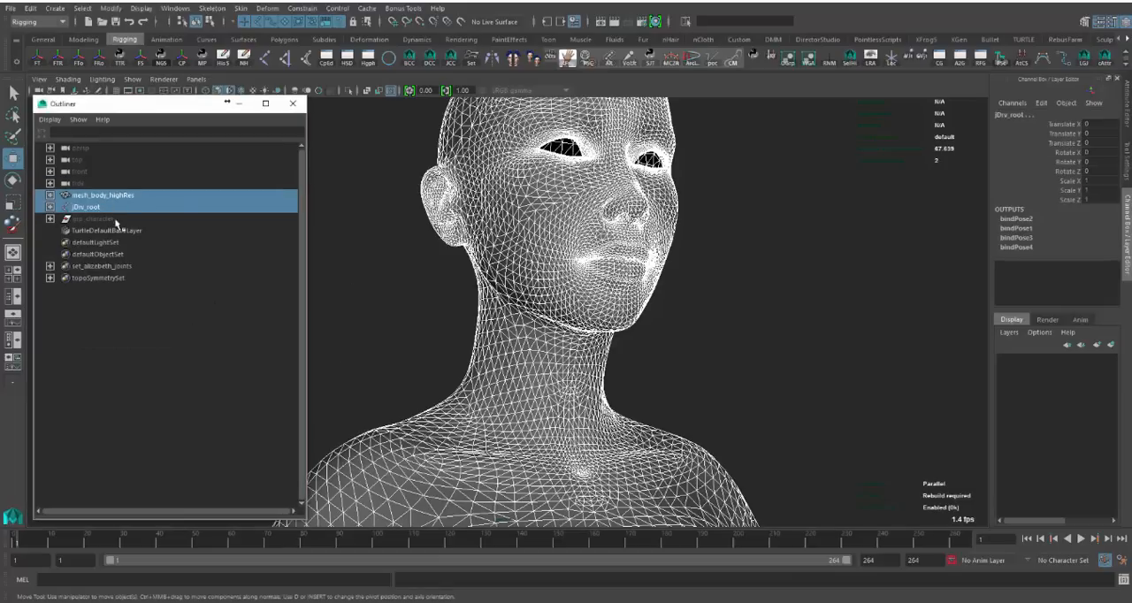
left_click(116, 221)
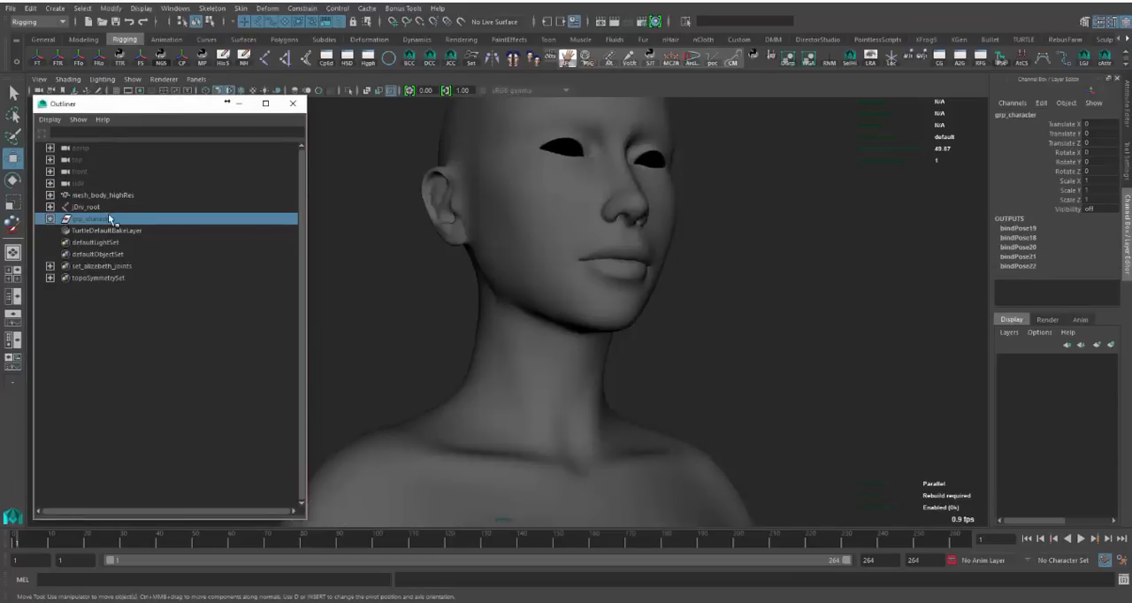
left_click_drag(111, 209, 124, 197)
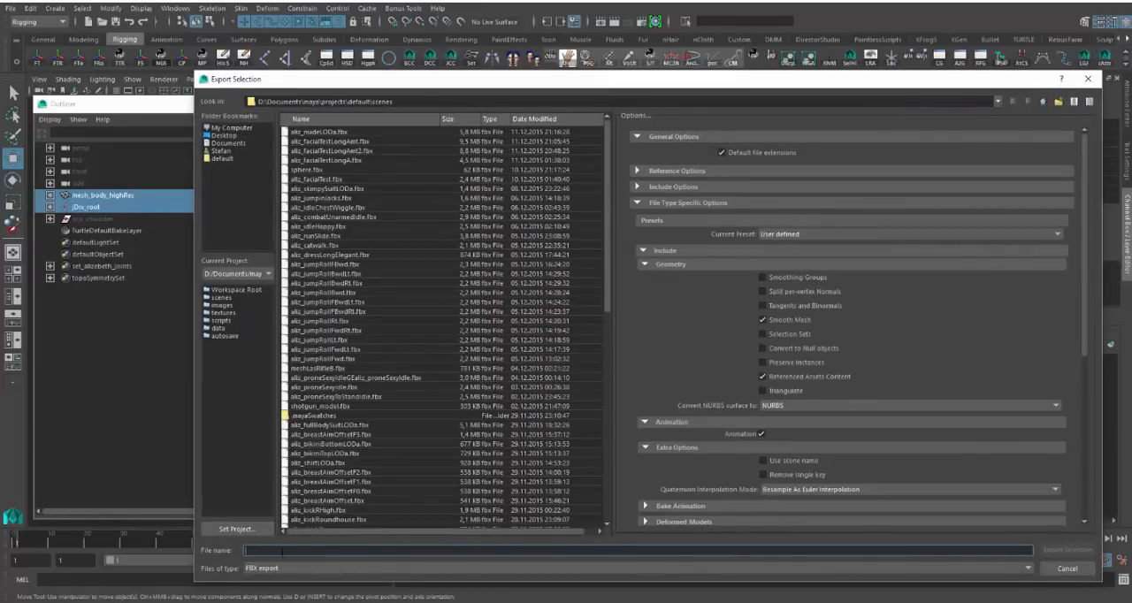
left_click(353, 142)
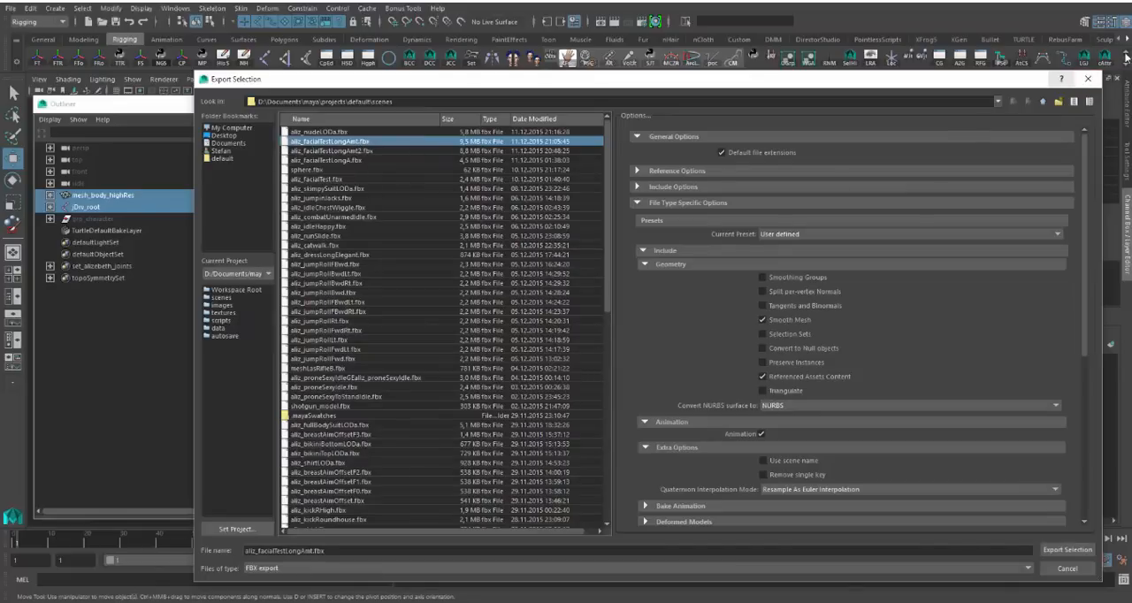
left_click(1088, 80)
left_click(759, 390)
left_click(563, 449)
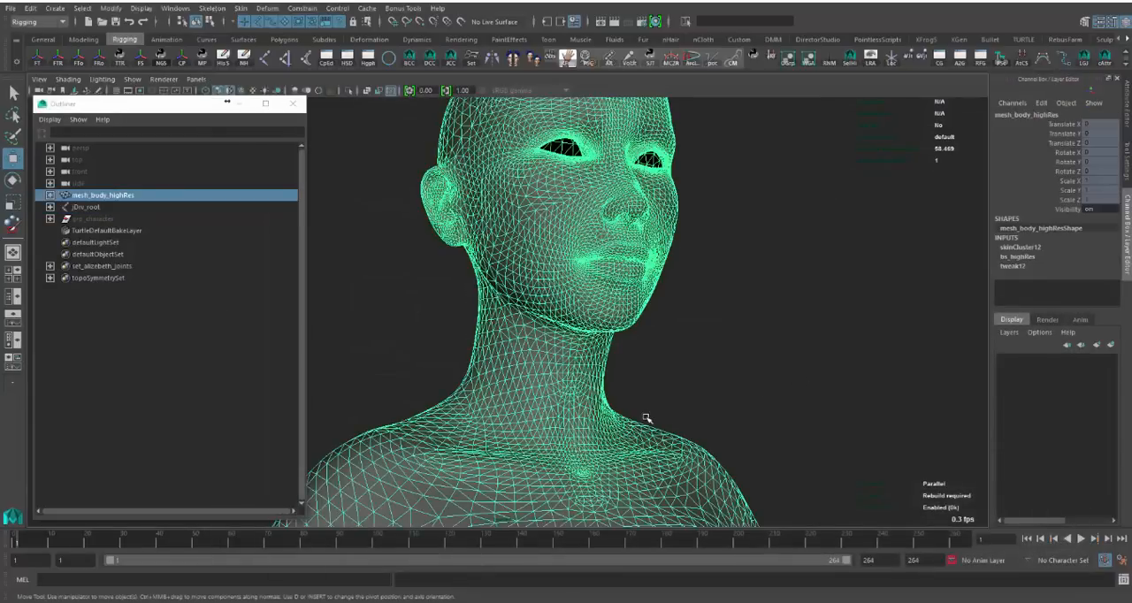
left_click(713, 366)
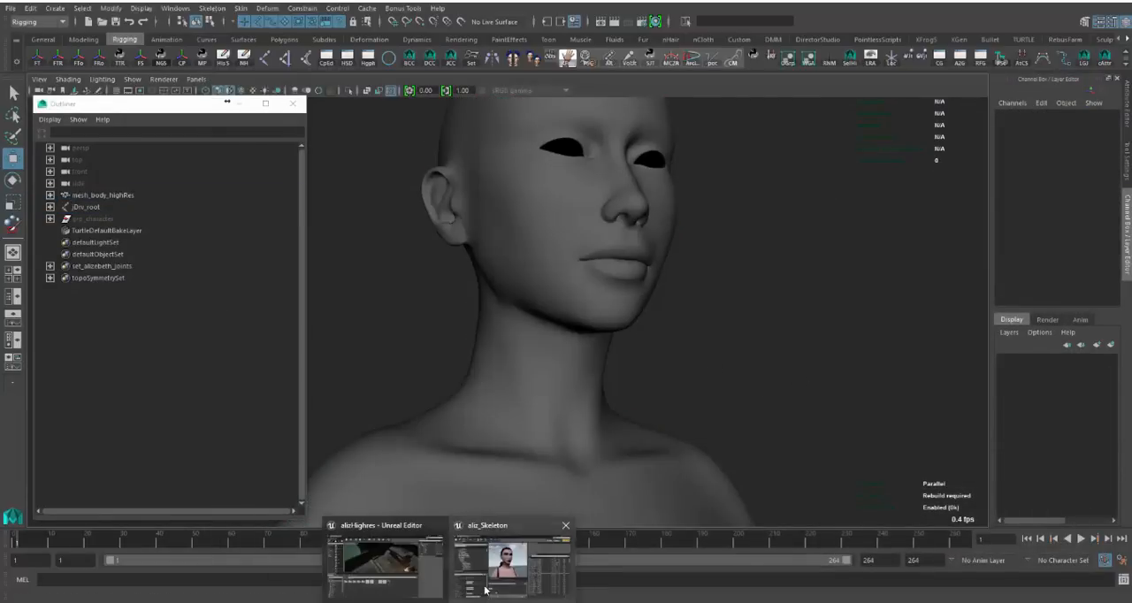
- Switch to Unreal Editor and open the Facial folder inside Aliz > Animations
left_click(491, 590)
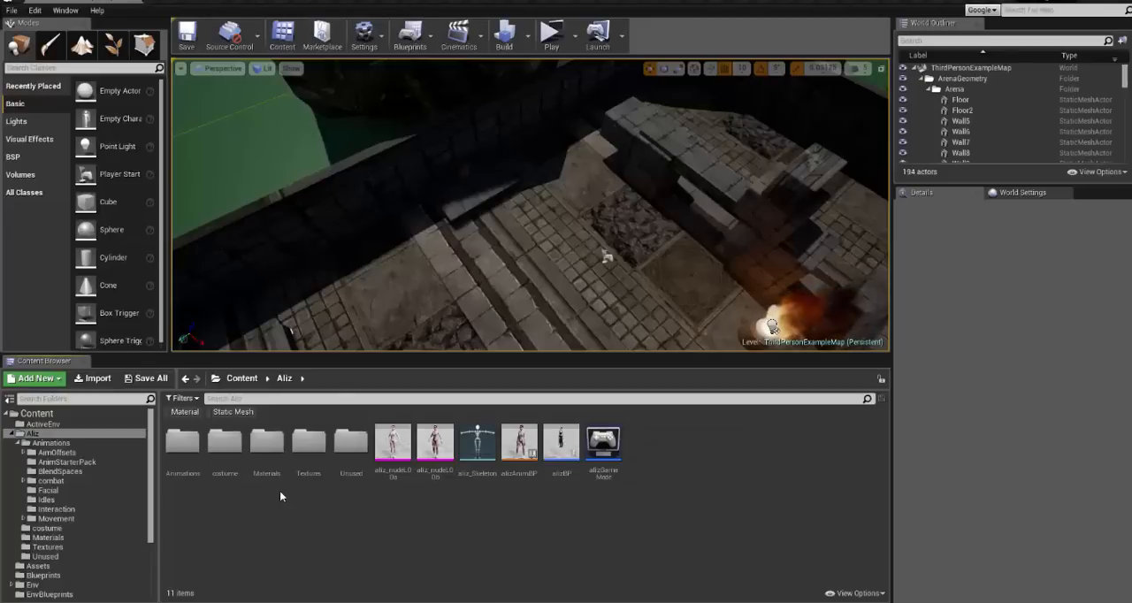
double_click(183, 442)
double_click(352, 443)
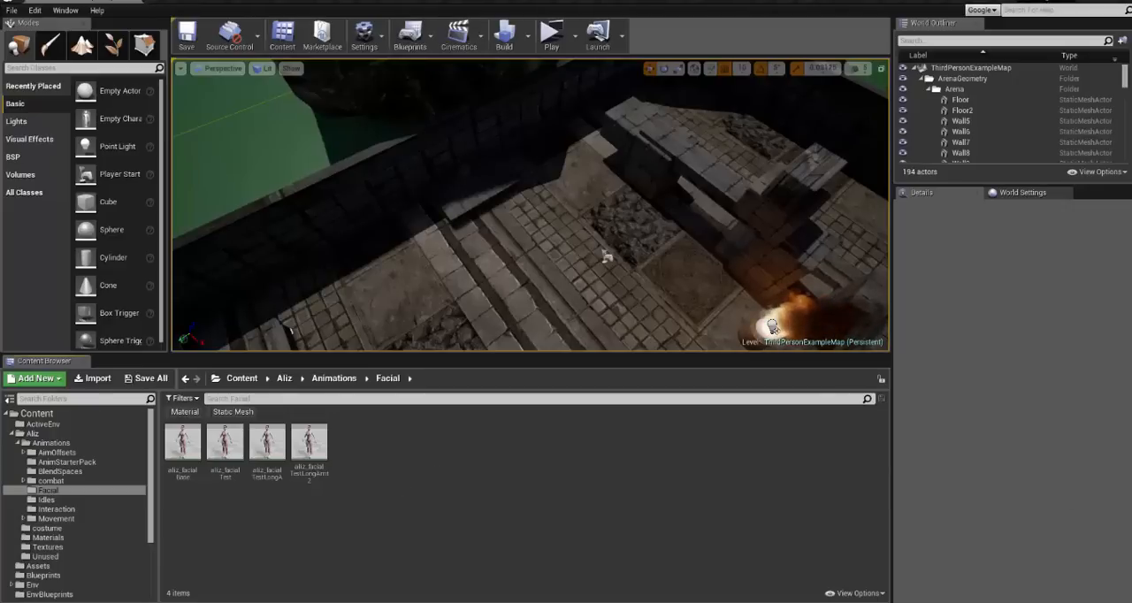
- Start importing aliz_facialTestLongAmt.fbx from the Maya scenes folder into the Facial folder
left_click(93, 378)
left_click(260, 86)
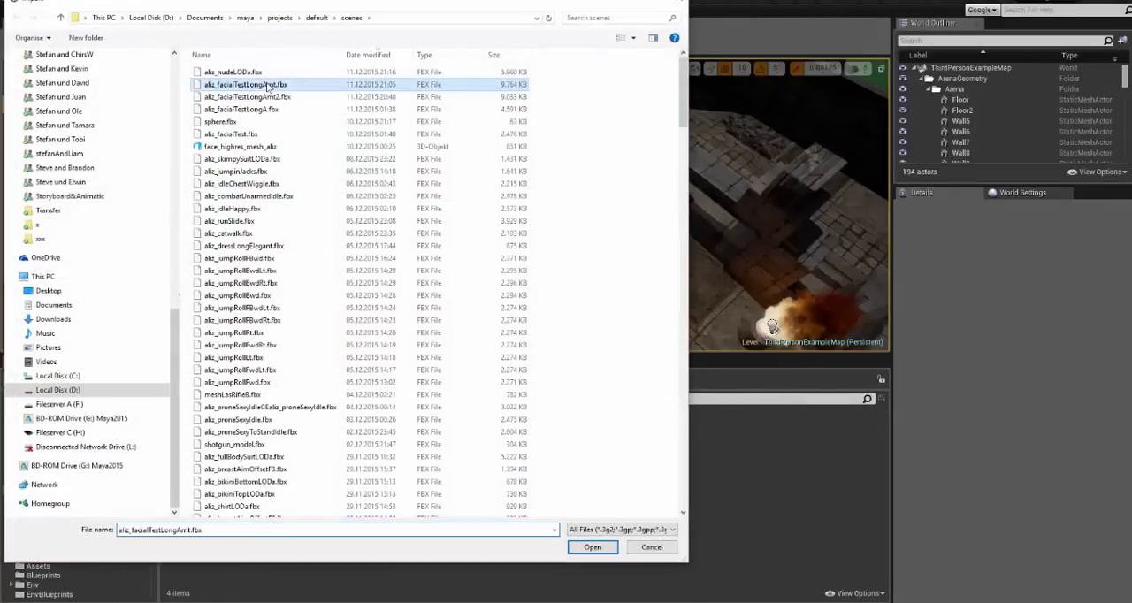
double_click(270, 83)
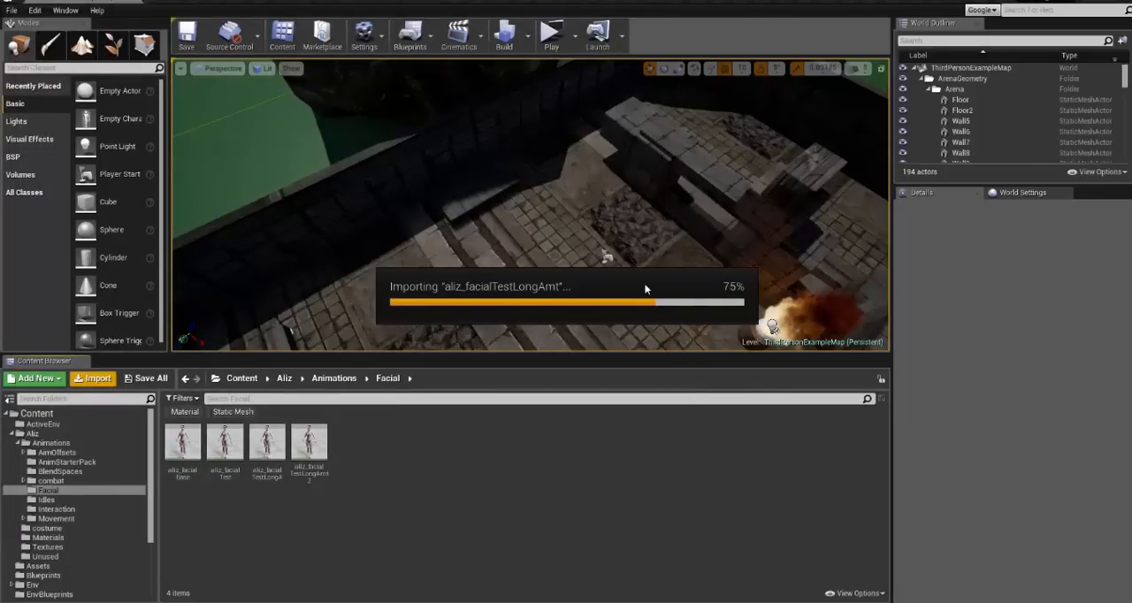
- Keep Import as Skeletal enabled in the FBX import options and turn off Import Mesh
left_click_drag(644, 266, 637, 127)
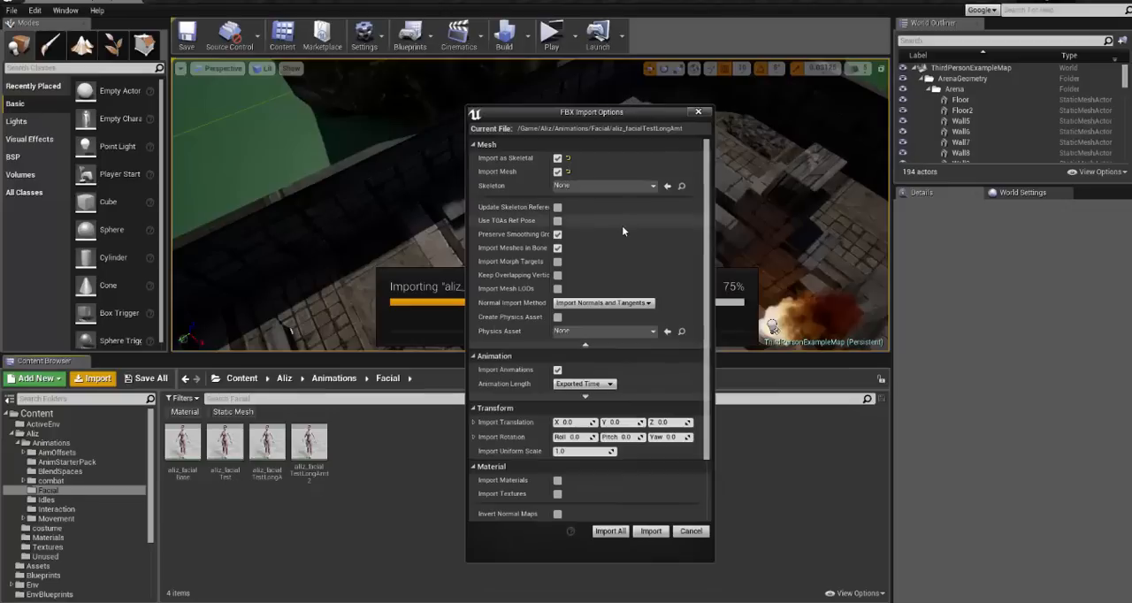
left_click(557, 158)
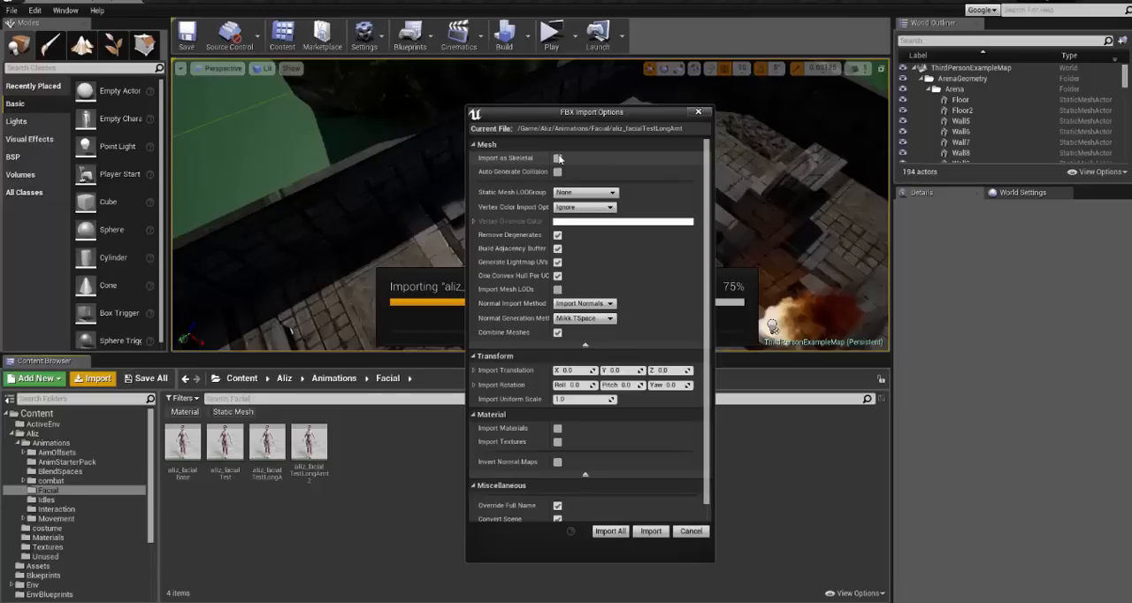
left_click(558, 159)
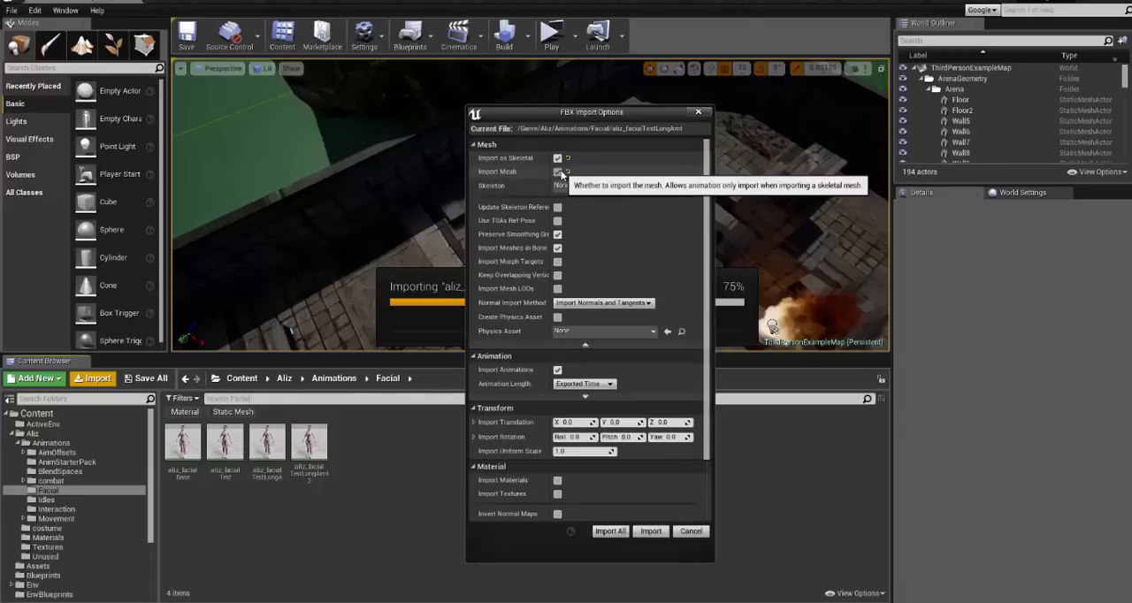
left_click(559, 173)
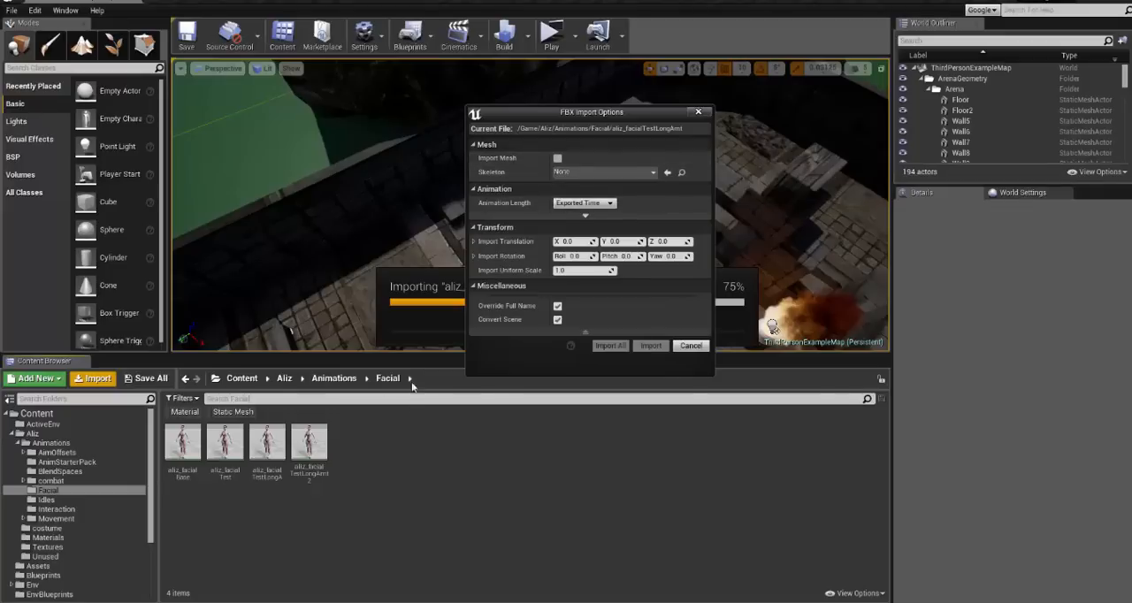
- Choose aliz_Skeleton as the skeleton for the animation import, and cancel the import
left_click(584, 173)
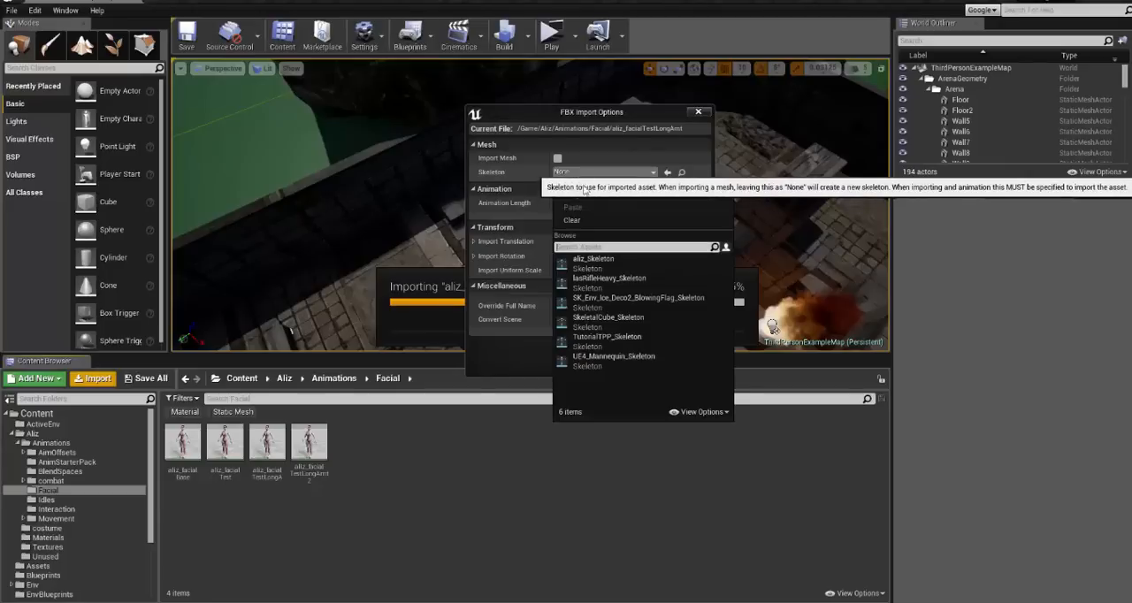
left_click(606, 263)
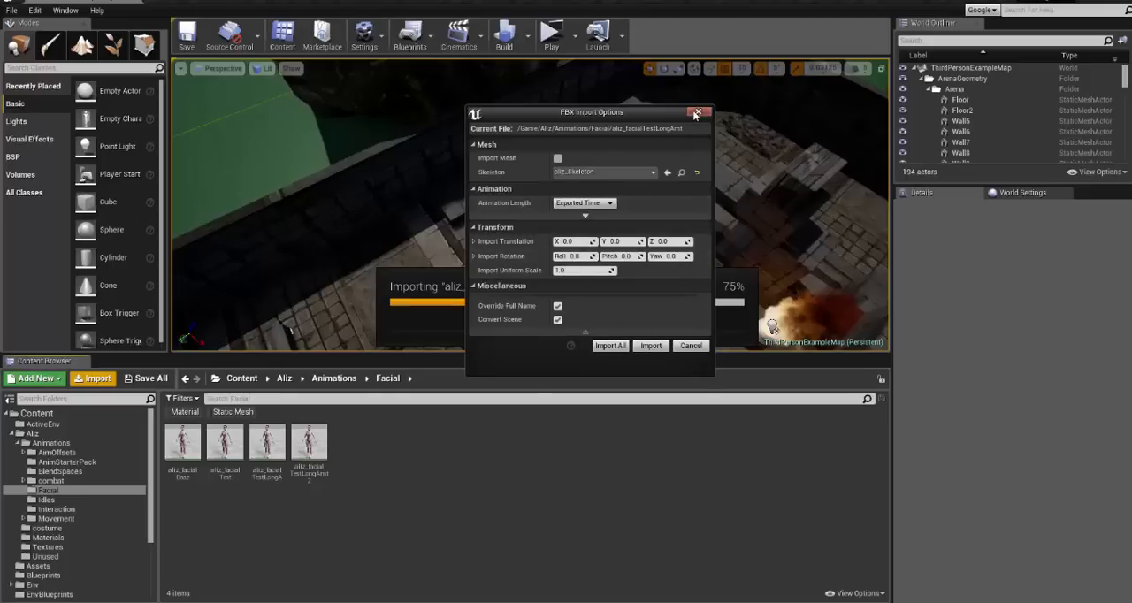
left_click(690, 348)
- Open the aliz_facialTestLongAmt2 animation, filter its asset list by "fac", and play the animation while viewing the face
left_click(316, 454)
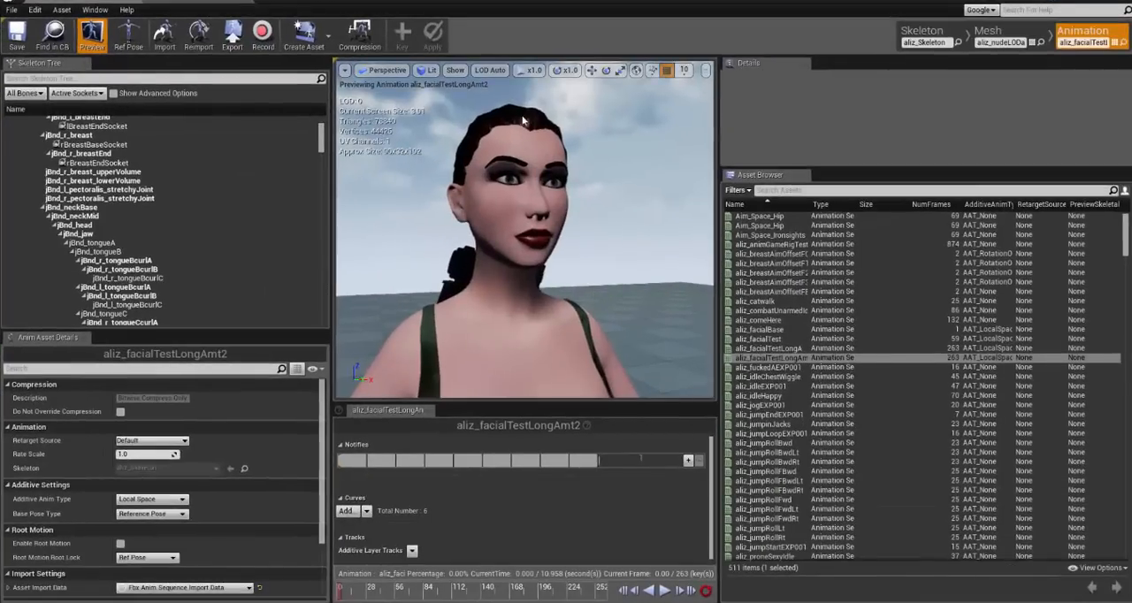
left_click(845, 190)
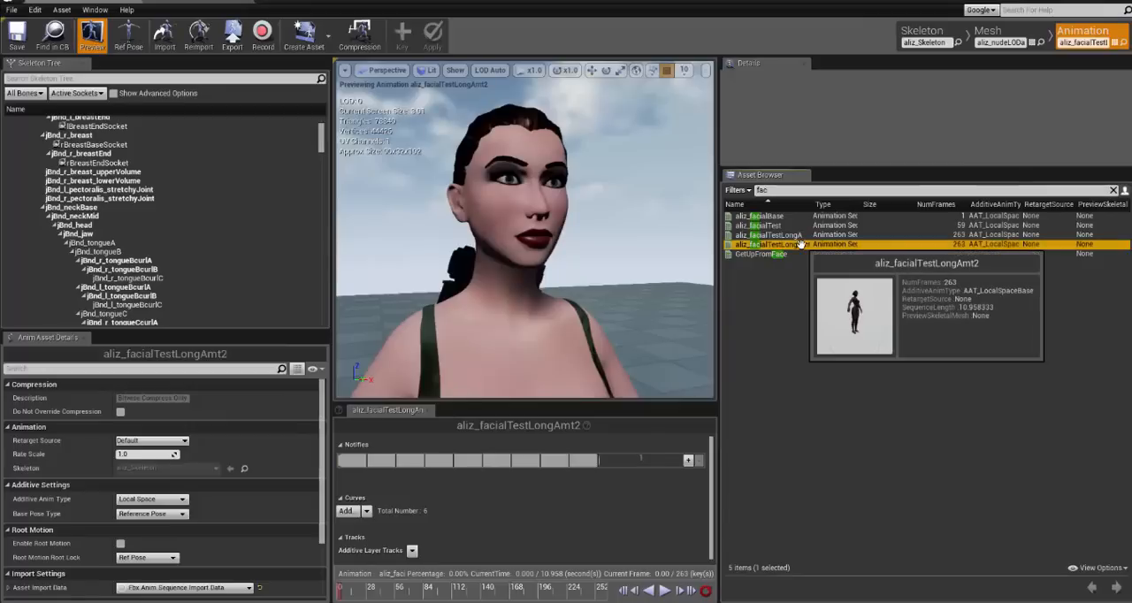
left_click(666, 591)
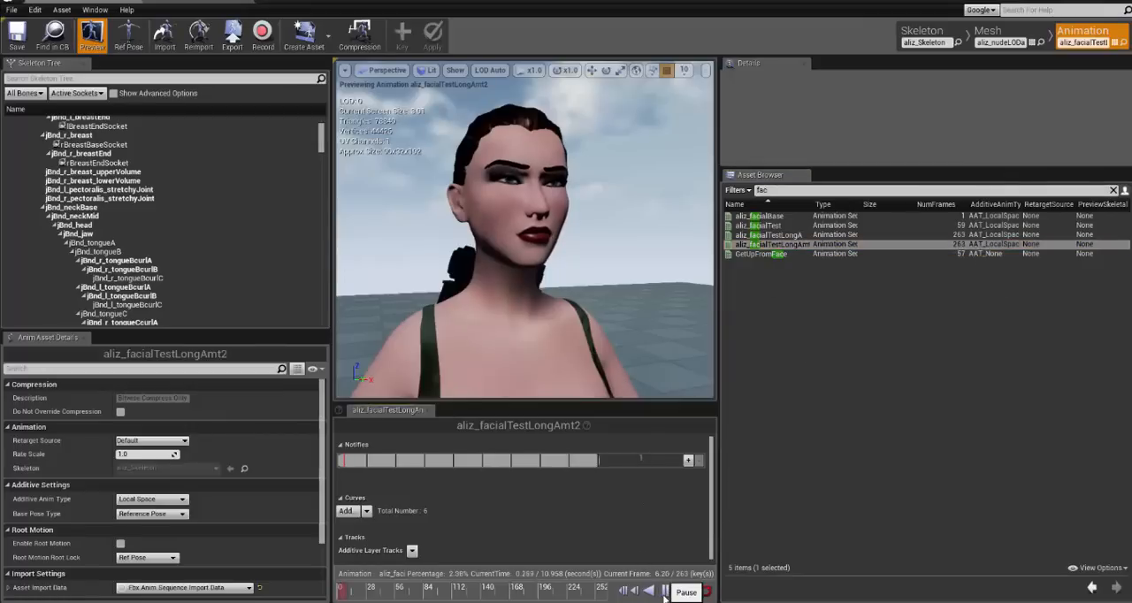
left_click_drag(558, 327, 663, 327, "alt")
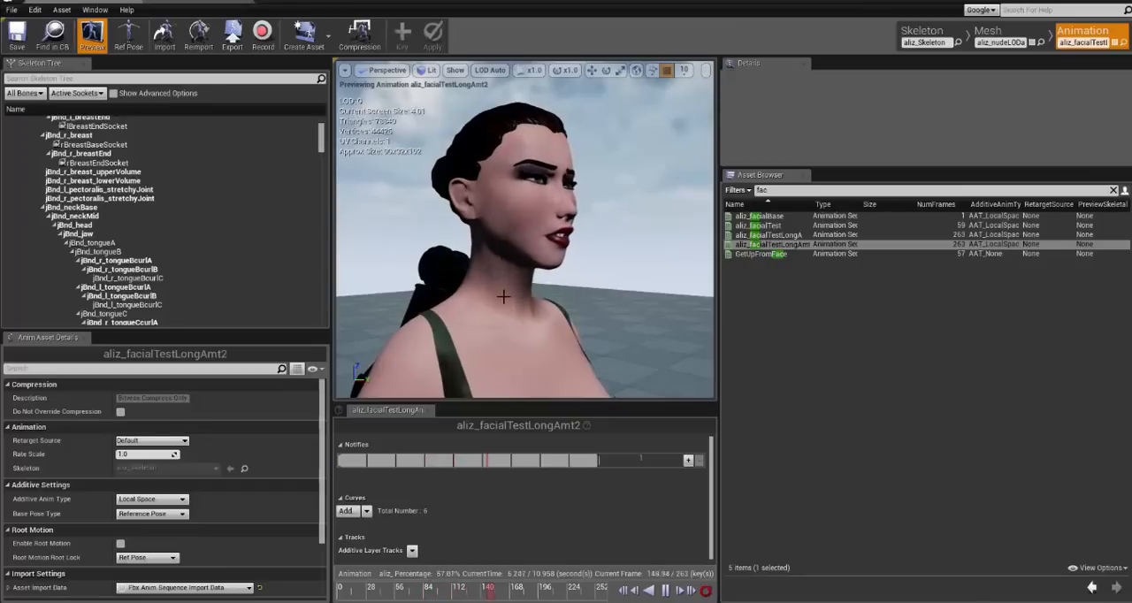
- Open the aliz_nudeLODa mesh view and examine the face close up while the facial animation and morph targets play
left_click(995, 36)
middle_click_drag(664, 283, 663, 336)
scroll(663, 336, "up", 8)
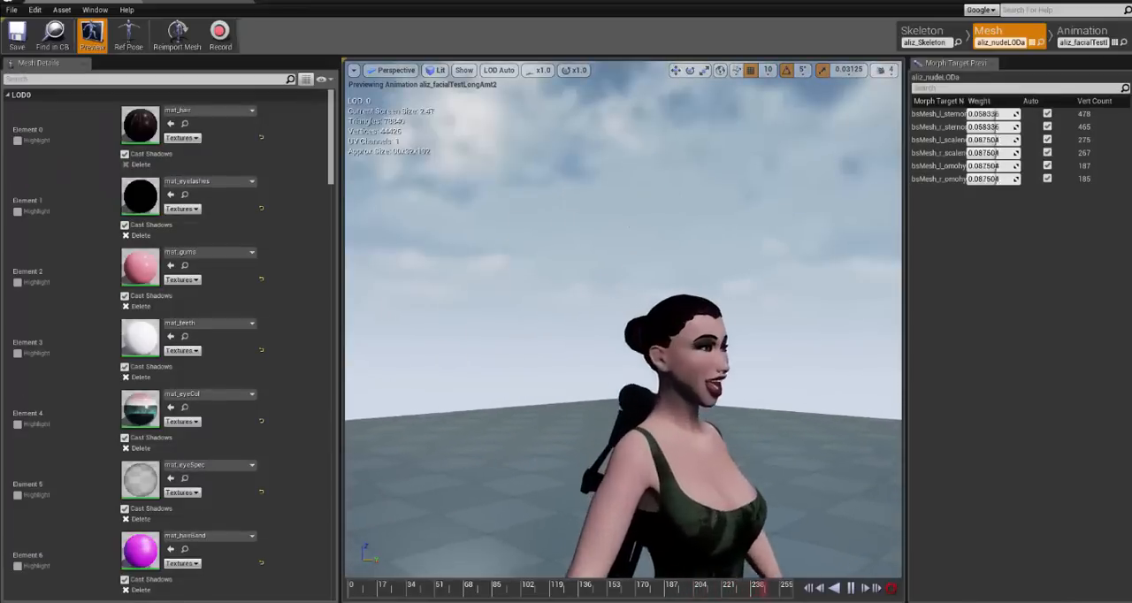
middle_click_drag(733, 392, 539, 244)
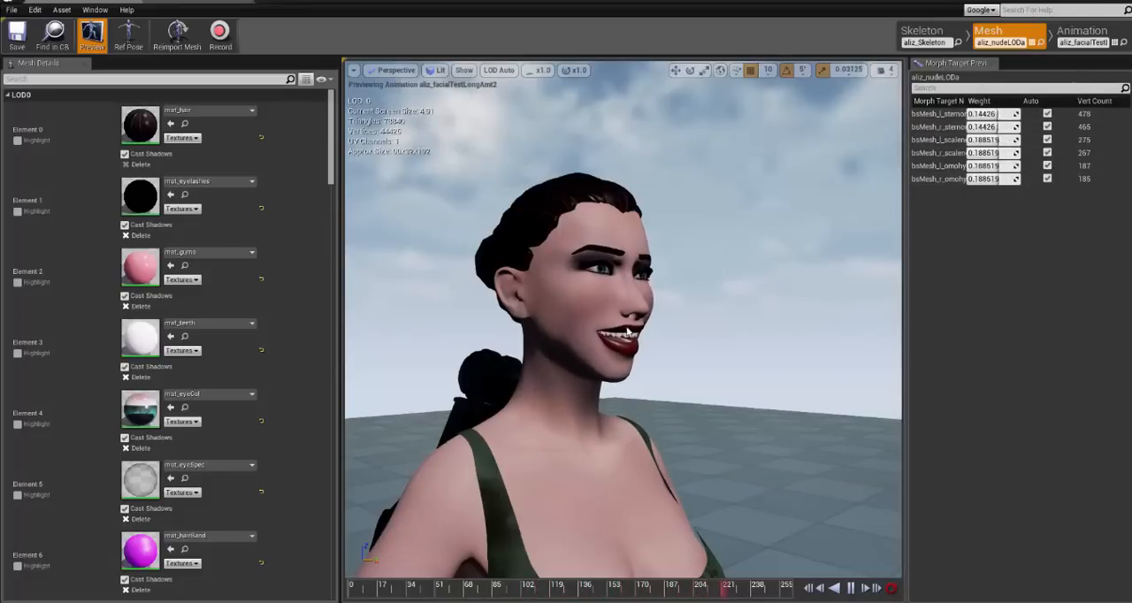
left_click_drag(550, 363, 531, 321)
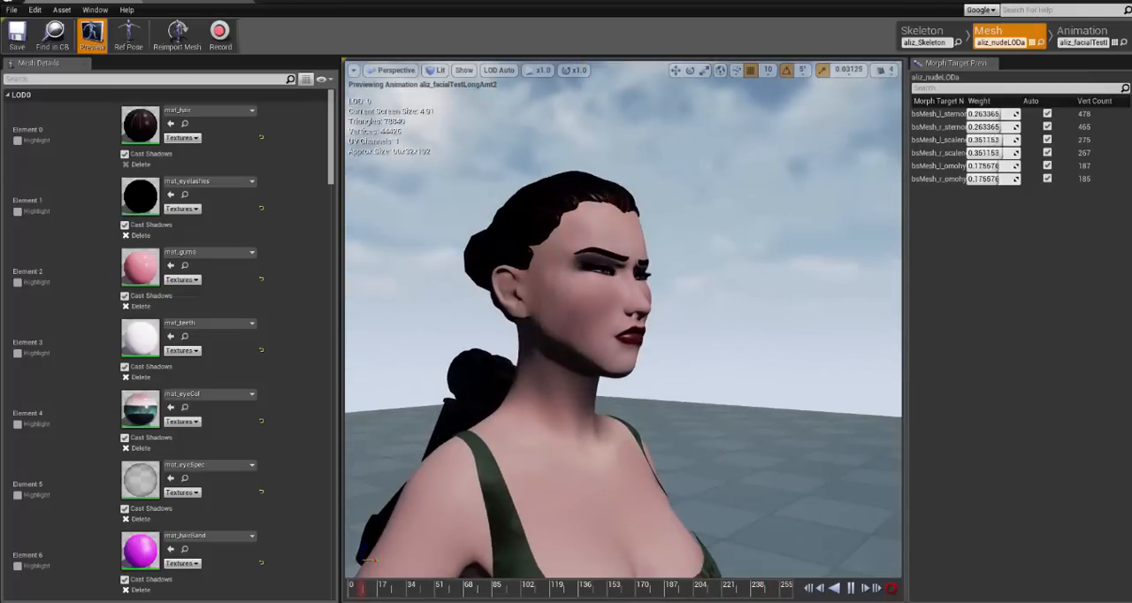
left_click(530, 321)
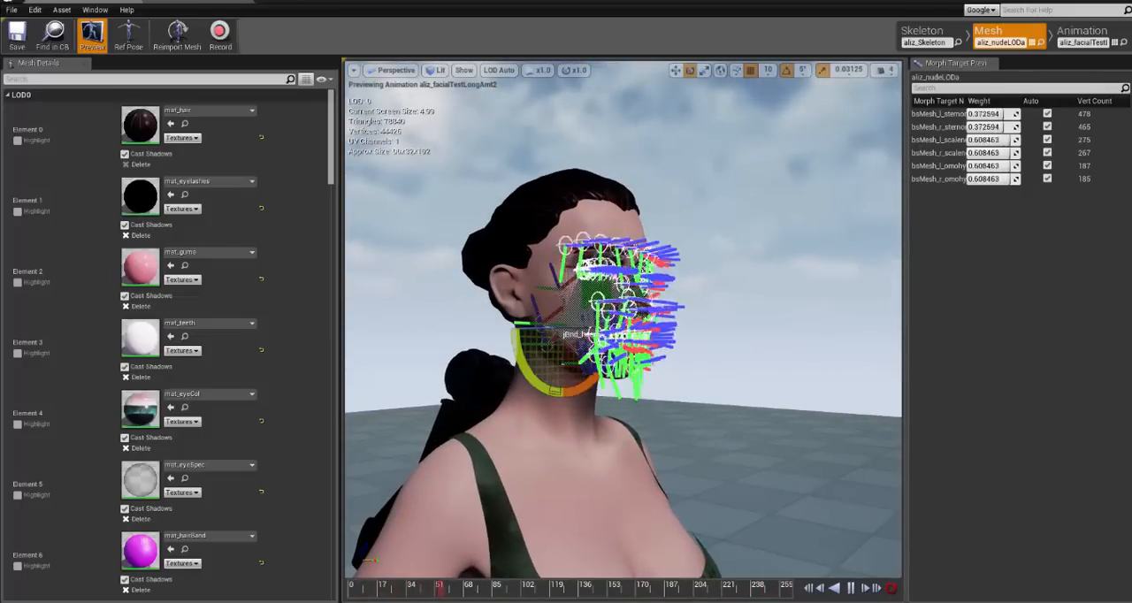
left_click(690, 301)
right_click_drag(690, 302, 762, 304, "alt")
middle_click_drag(763, 331, 812, 321, "alt")
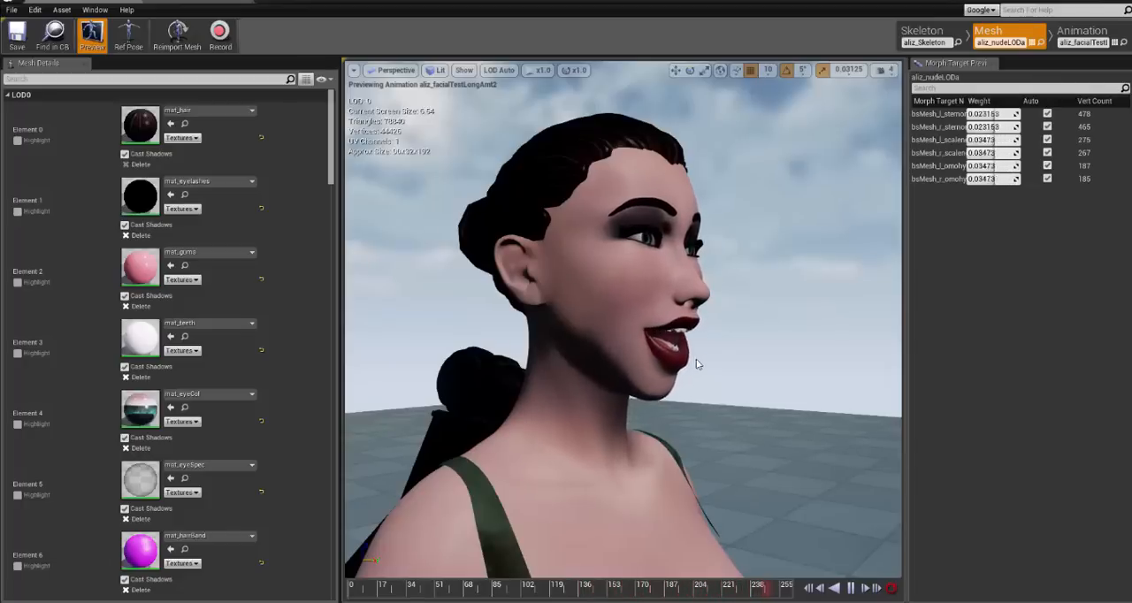
- Examine the playing animation on the whole character from the opposite side, the back and the front of the head
scroll(839, 372, "down", 5)
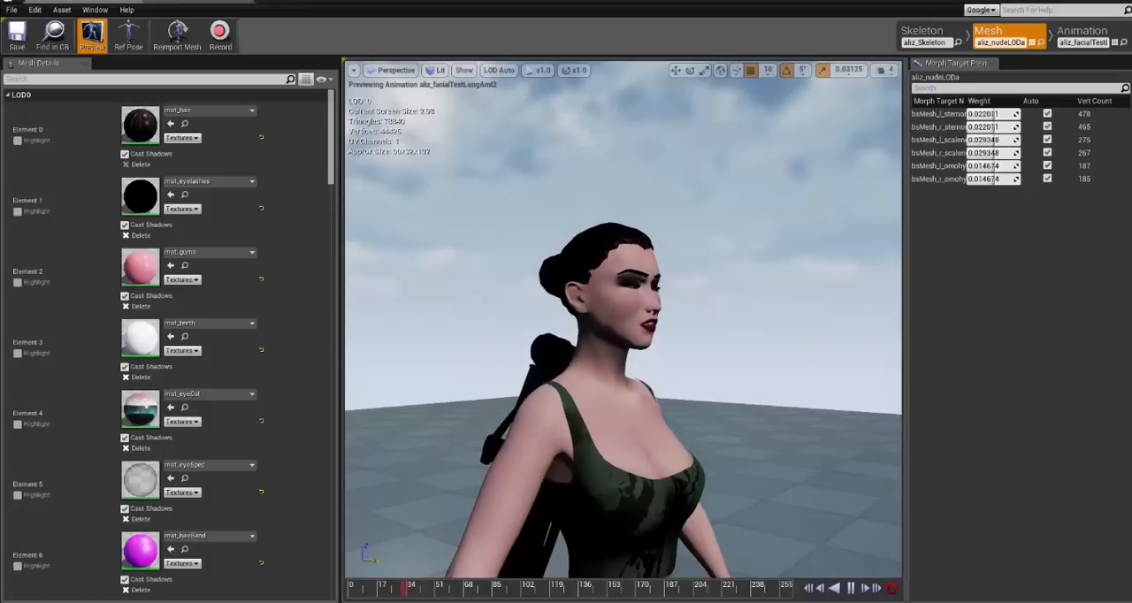
scroll(839, 371, "up", 2)
left_click_drag(839, 372, 575, 372, "alt")
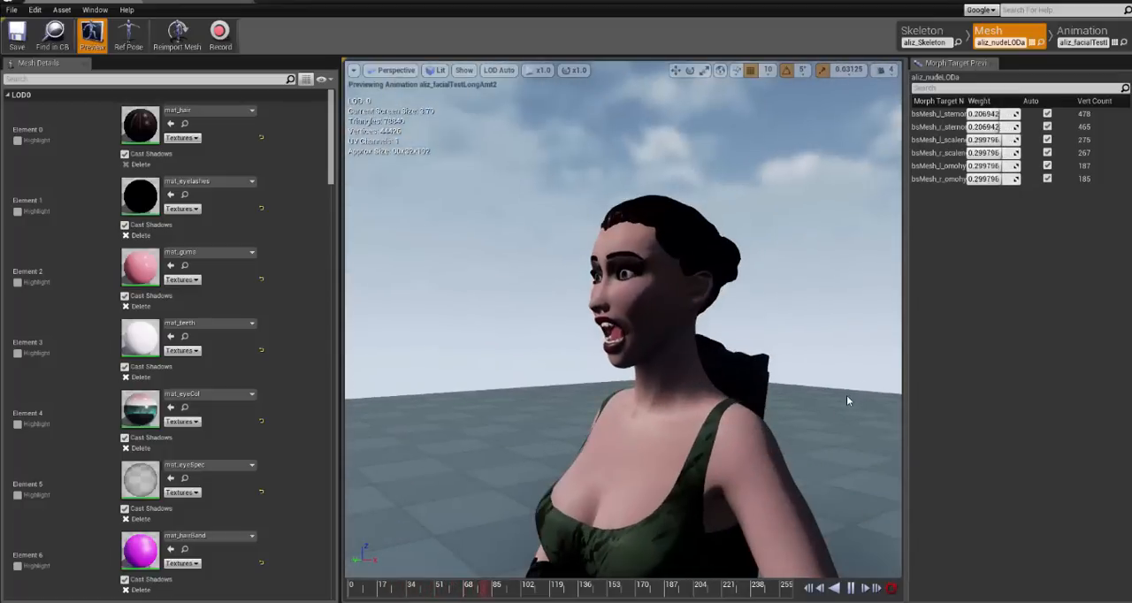
middle_click_drag(810, 395, 708, 177, "alt")
scroll(809, 395, "down", 5)
mouse_move(810, 395)
left_mouse_down("alt")
mouse_move(672, 469)
mouse_move(823, 395)
left_mouse_up("alt")
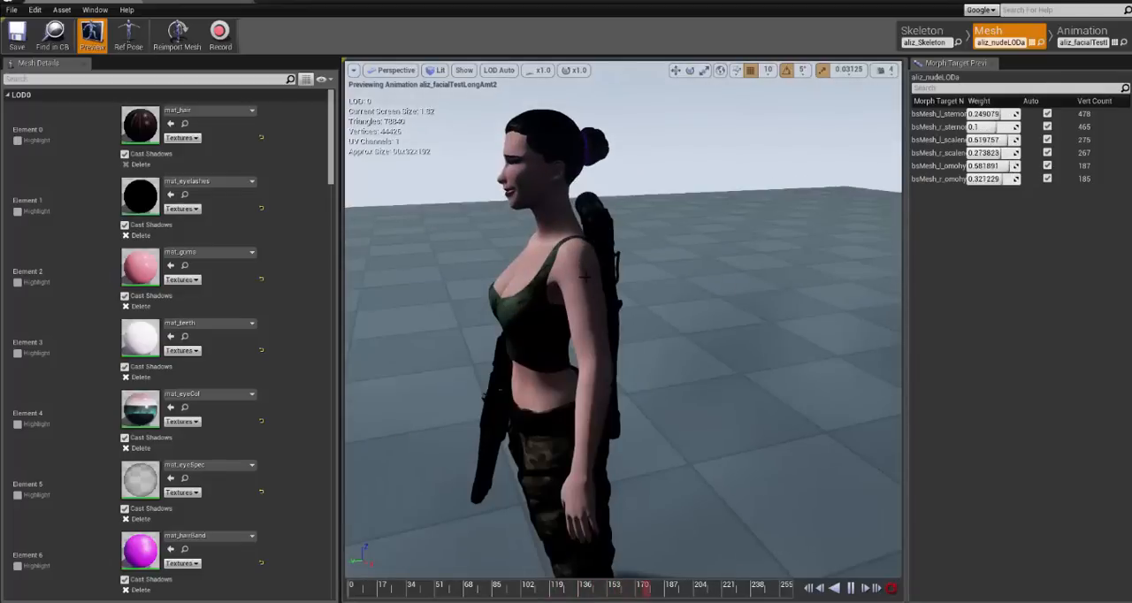
left_click_drag(593, 267, 863, 255, "alt")
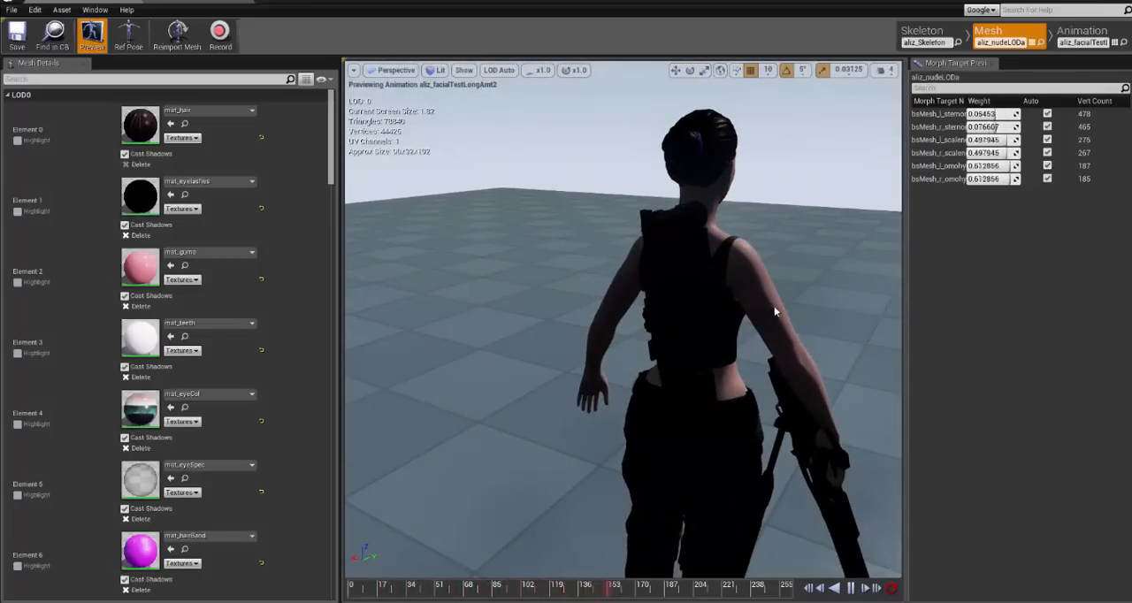
left_click_drag(823, 337, 733, 313, "alt")
middle_click_drag(733, 313, 733, 389, "alt")
right_click_drag(748, 283, 815, 283, "alt")
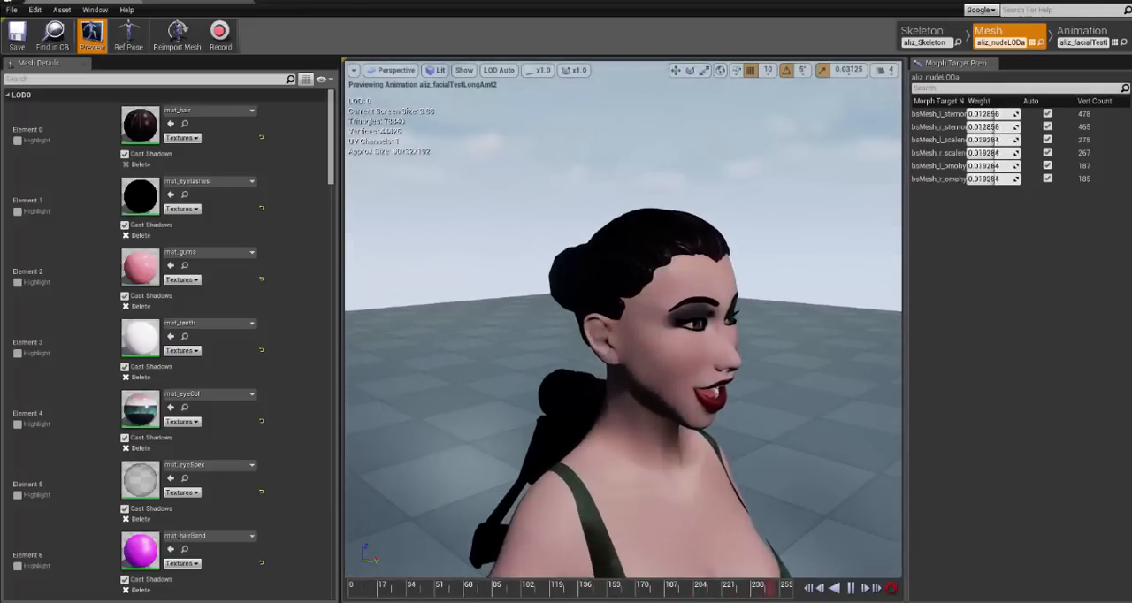
middle_click_drag(748, 283, 682, 204, "alt")
- Return to the level, play it, walk the character around and examine her facial animation close up, and end the preview
left_click(34, 1)
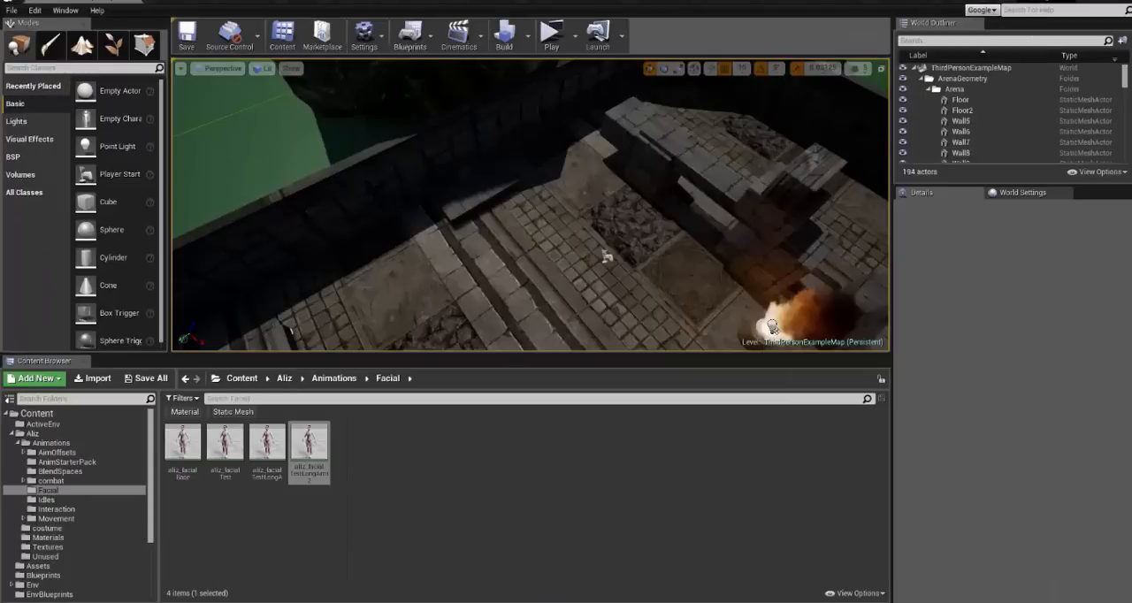
left_click(552, 35)
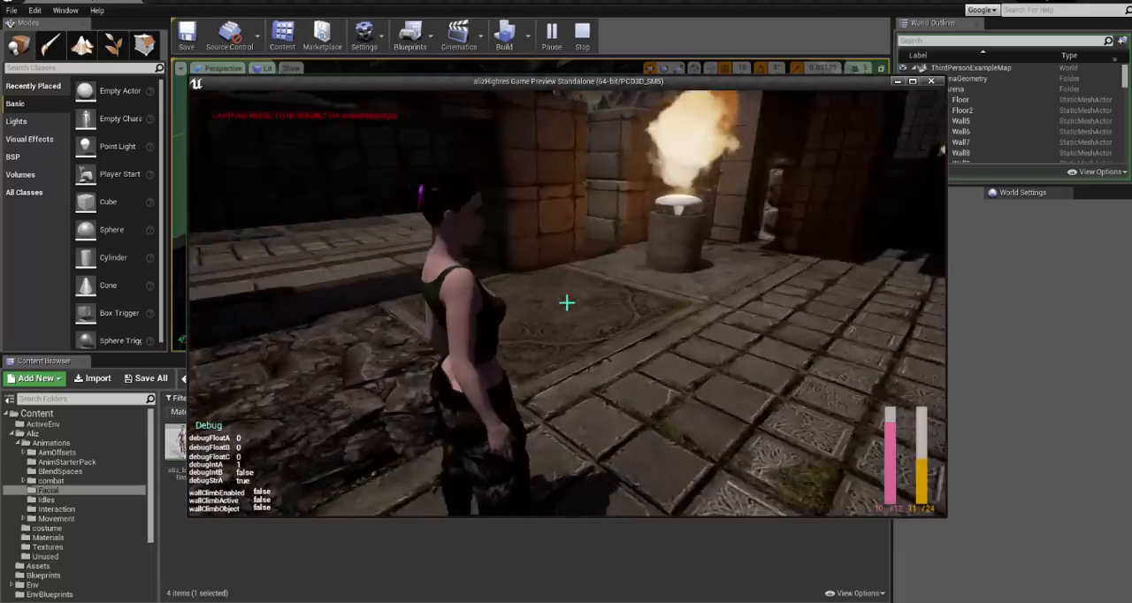
key("w")
key("w")
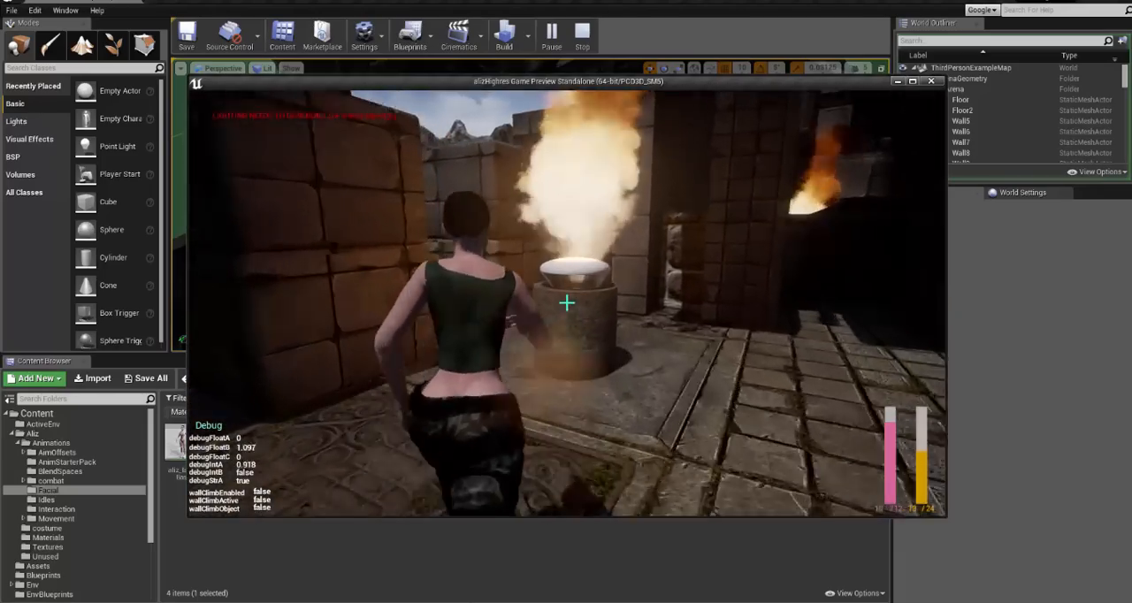
key("w")
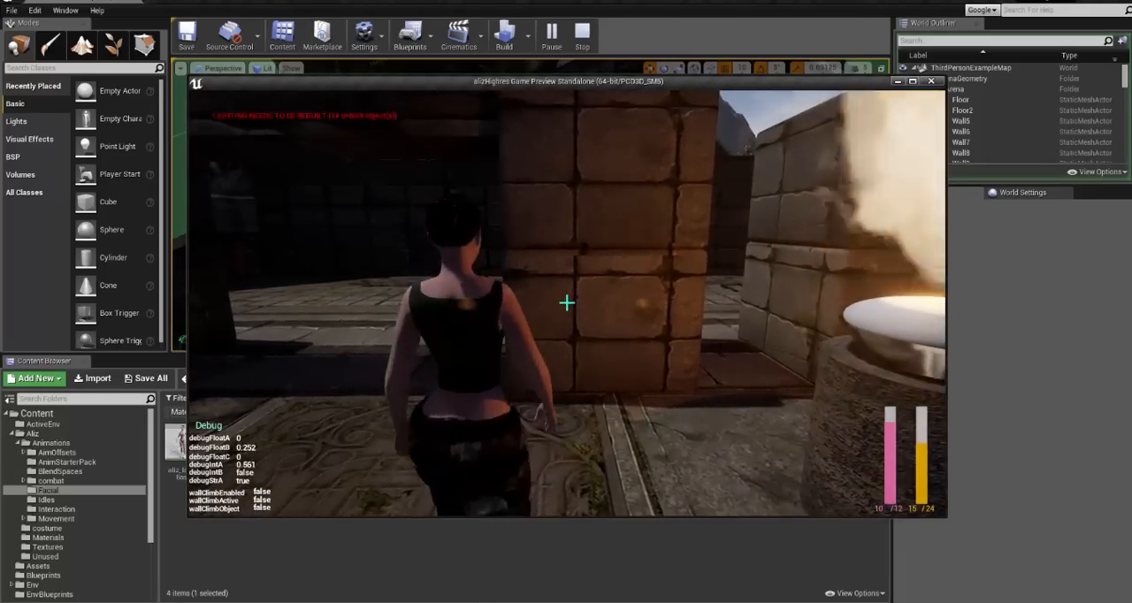
key("d")
scroll(567, 303, "up", 3)
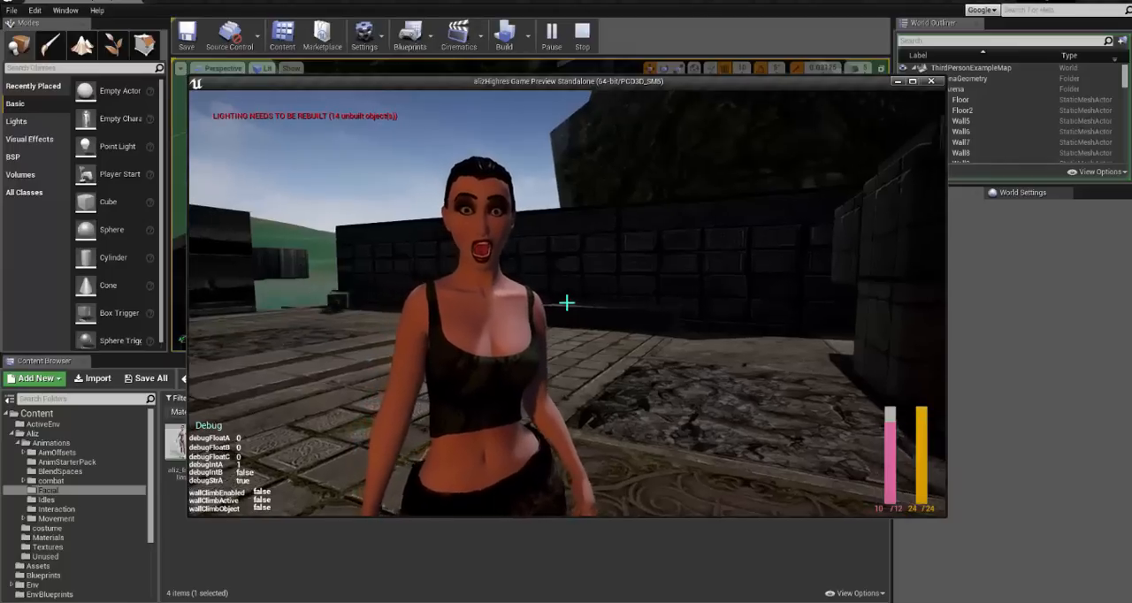
scroll(567, 302, "up", 3)
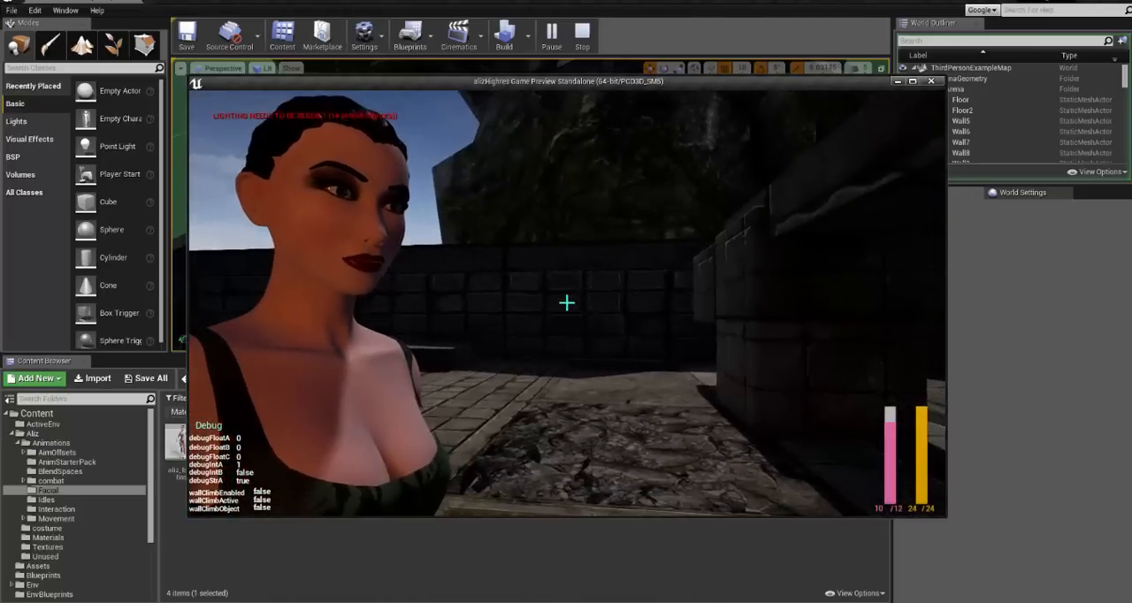
key("Escape")
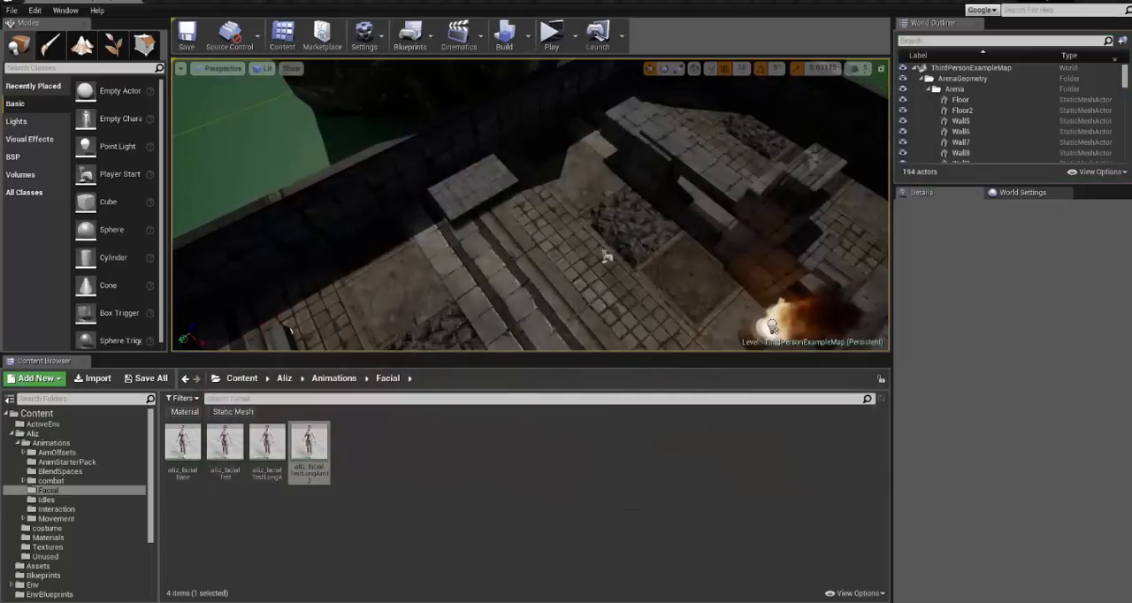
- Open alizAnimBP from the Aliz folder and go up from the facial Test state to the AnimGraph
left_click(627, 470)
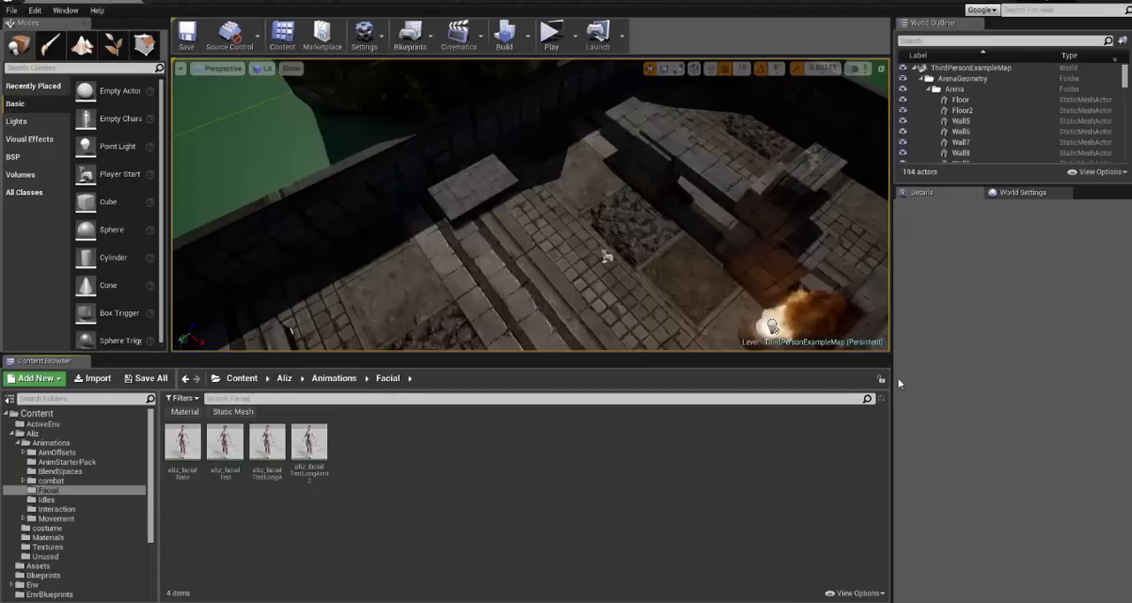
left_click(33, 433)
left_click(521, 445)
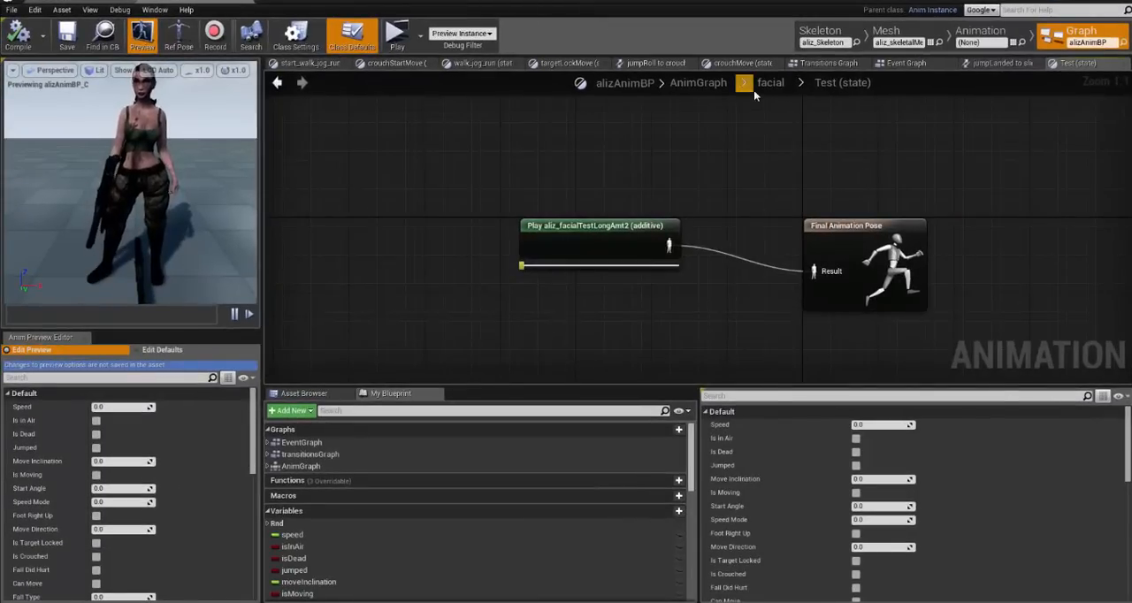
left_click(700, 86)
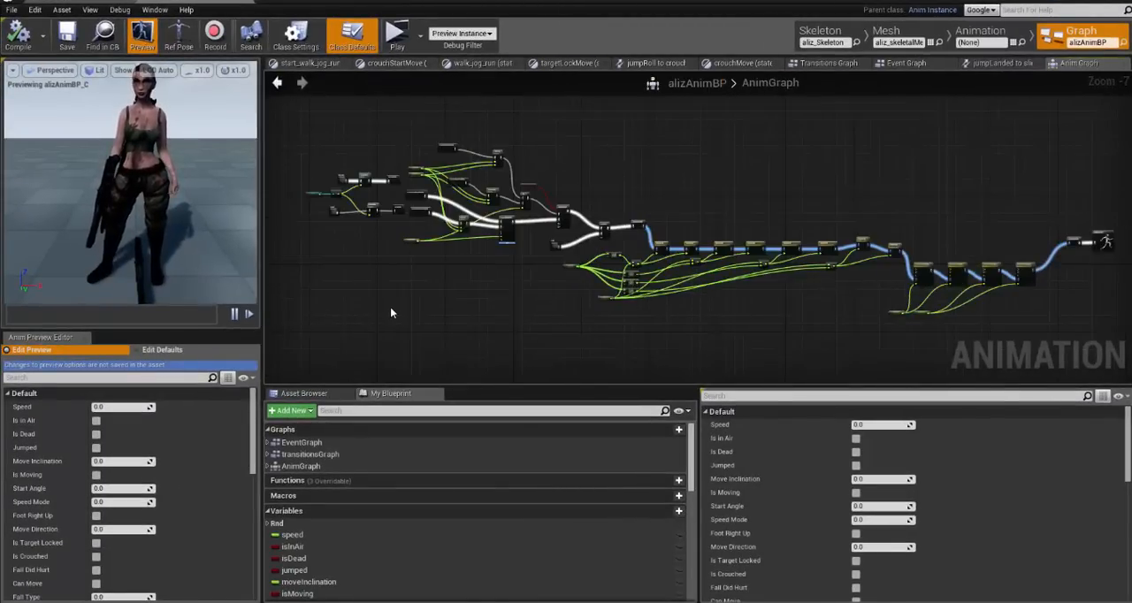
- Examine how the facial state machine feeds the Additive input of the Apply Additive node in the AnimGraph
scroll(392, 312, "up", 4)
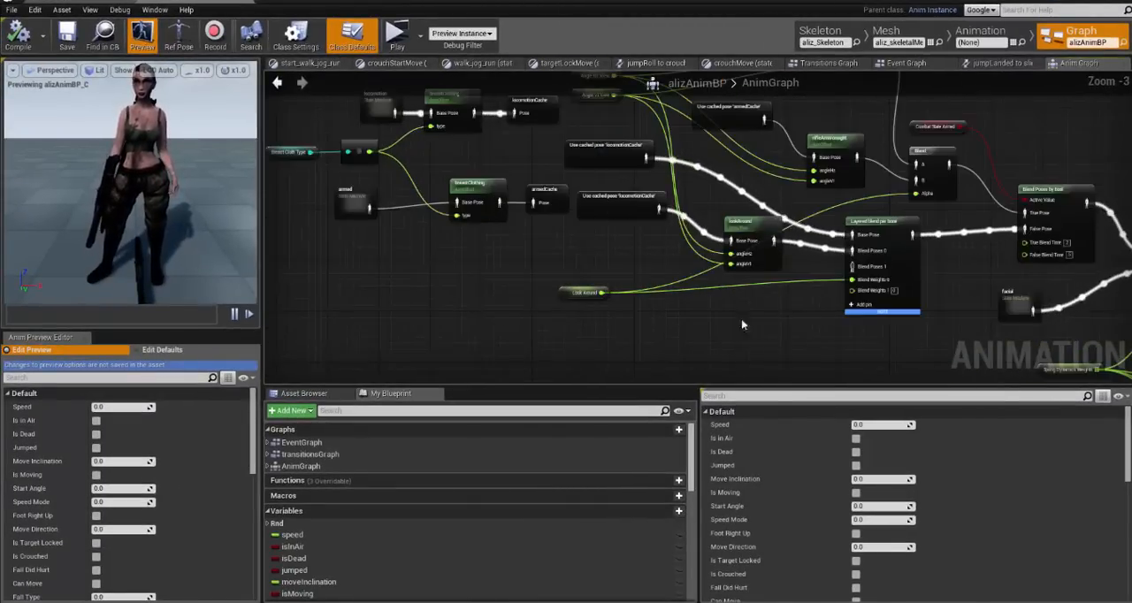
scroll(698, 322, "up", 1)
right_click_drag(1095, 330, 742, 312)
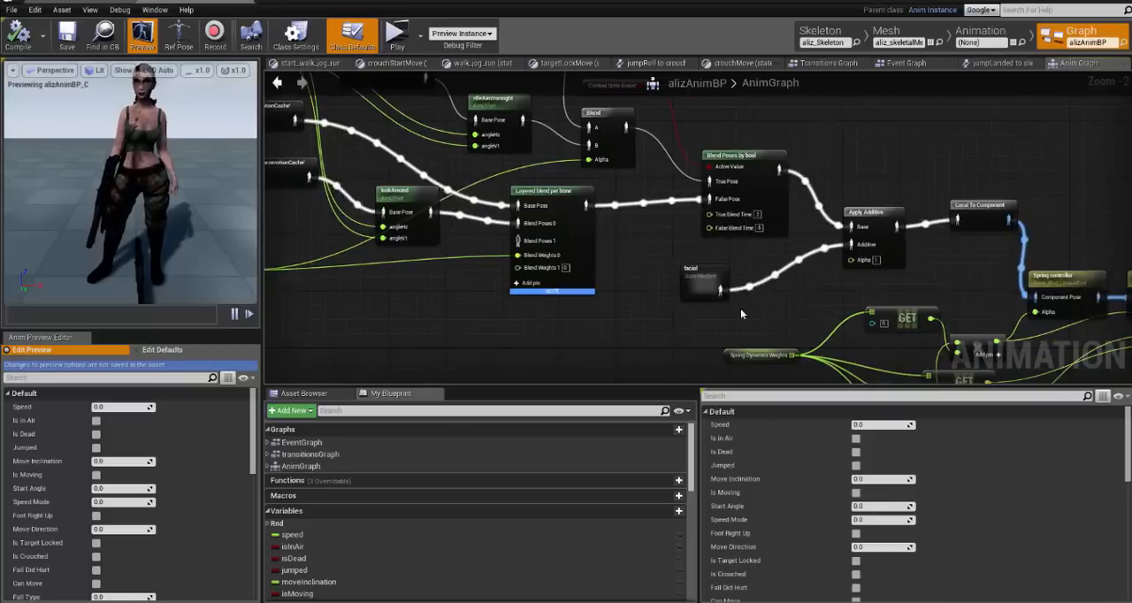
scroll(741, 314, "up", 3)
left_click(600, 310)
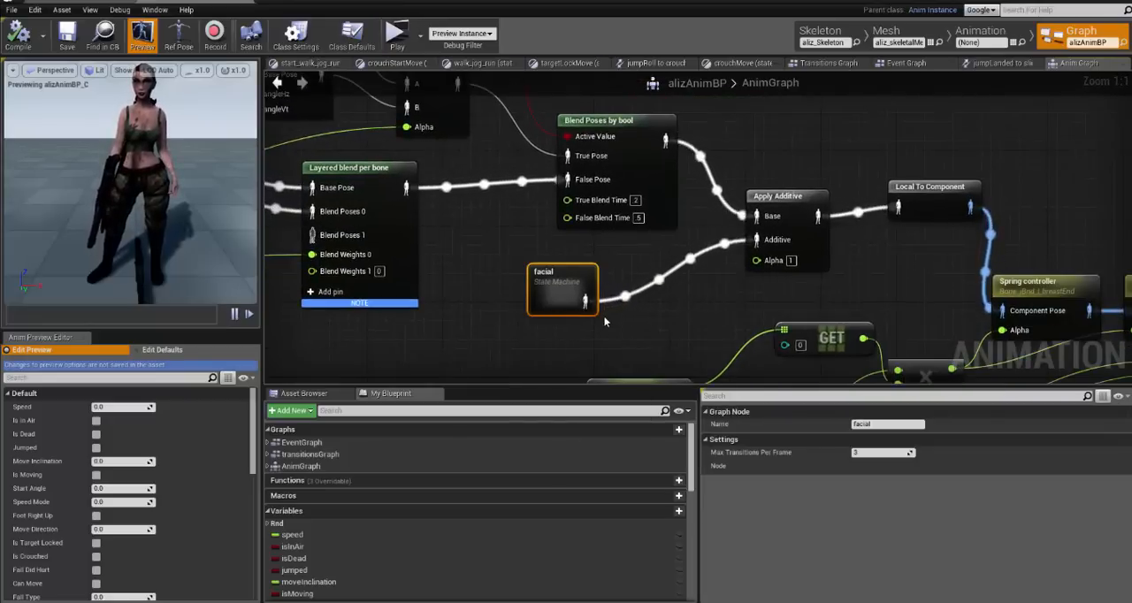
right_click_drag(603, 315, 497, 264)
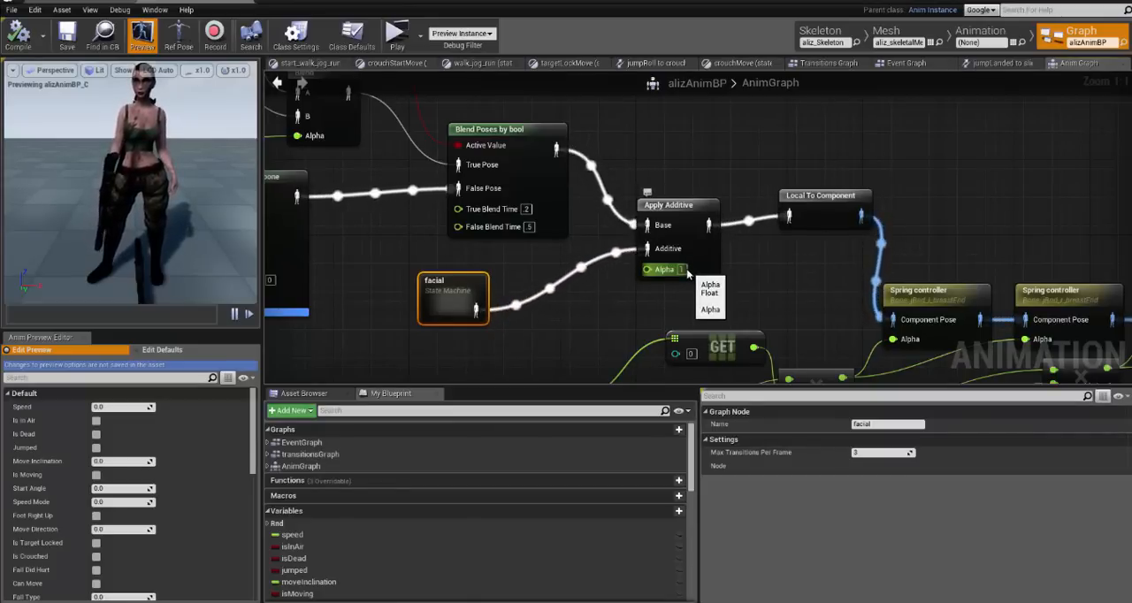
- Uncover the Aliz folder and inspect the aliz_nudeLODa and aliz_nudeLODb skeletal mesh details
left_click_drag(584, 2, 1131, 105)
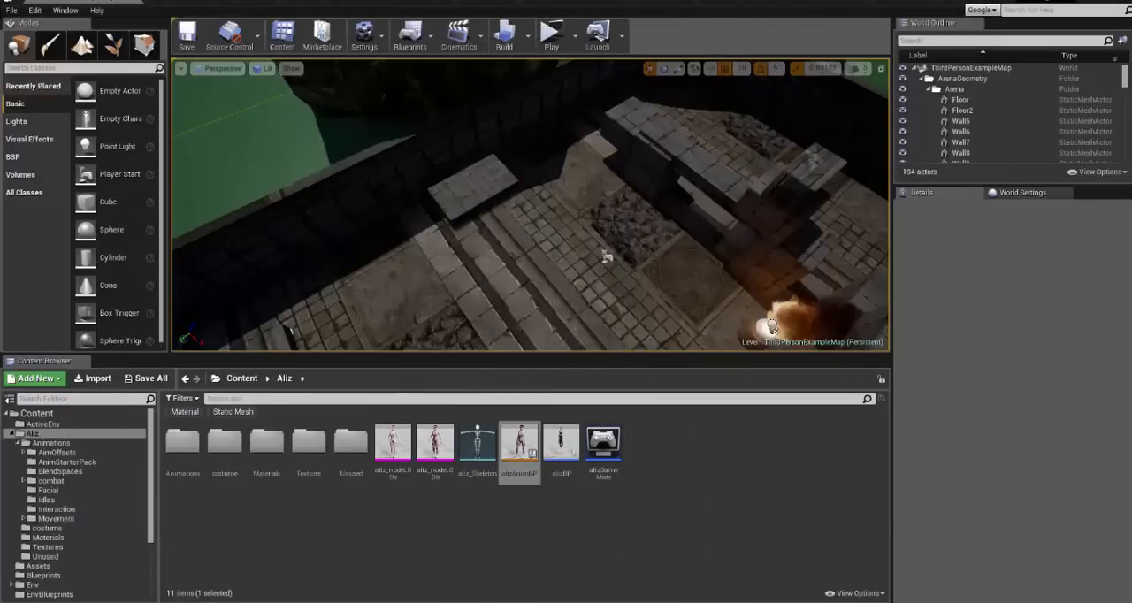
left_click(394, 440)
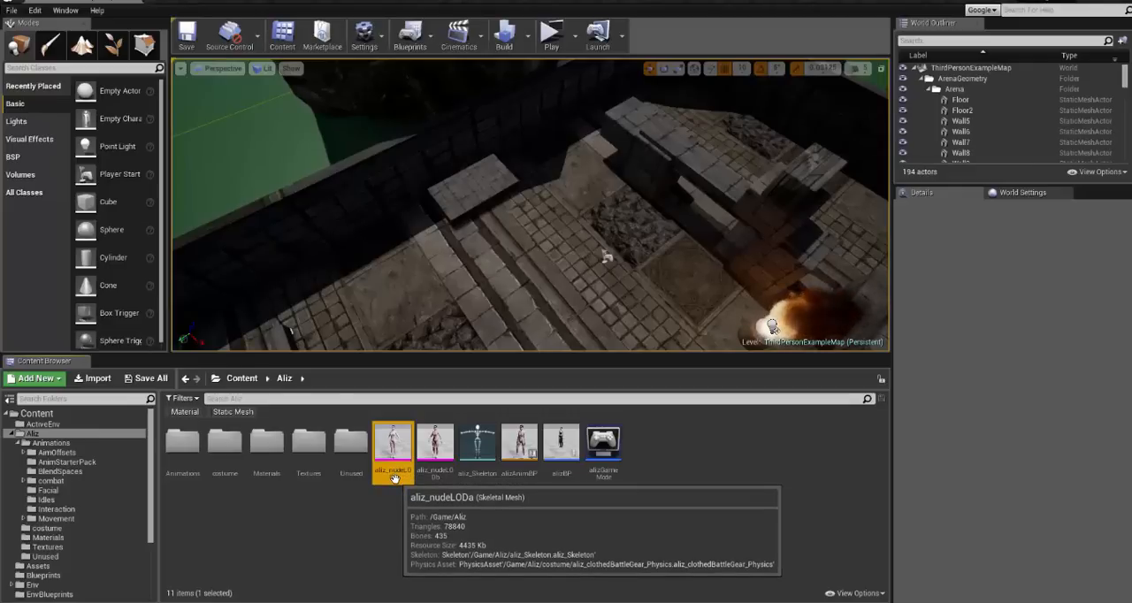
left_click(426, 462)
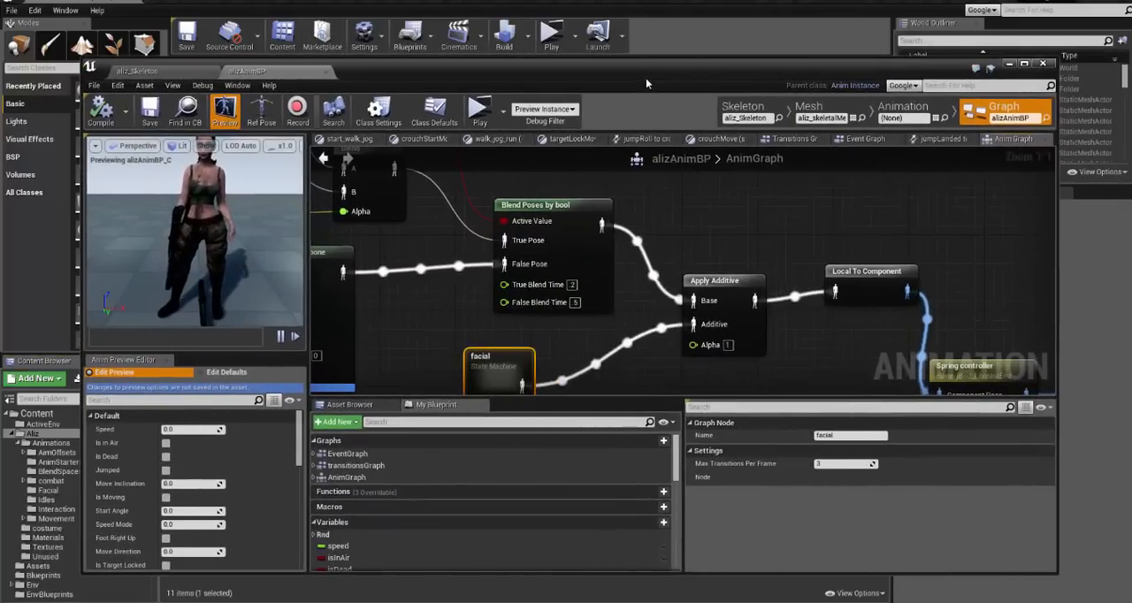
- Bring back the alizAnimBP window and move the facial state machine node slightly closer to Apply Additive
left_click_drag(646, 83, 623, 78)
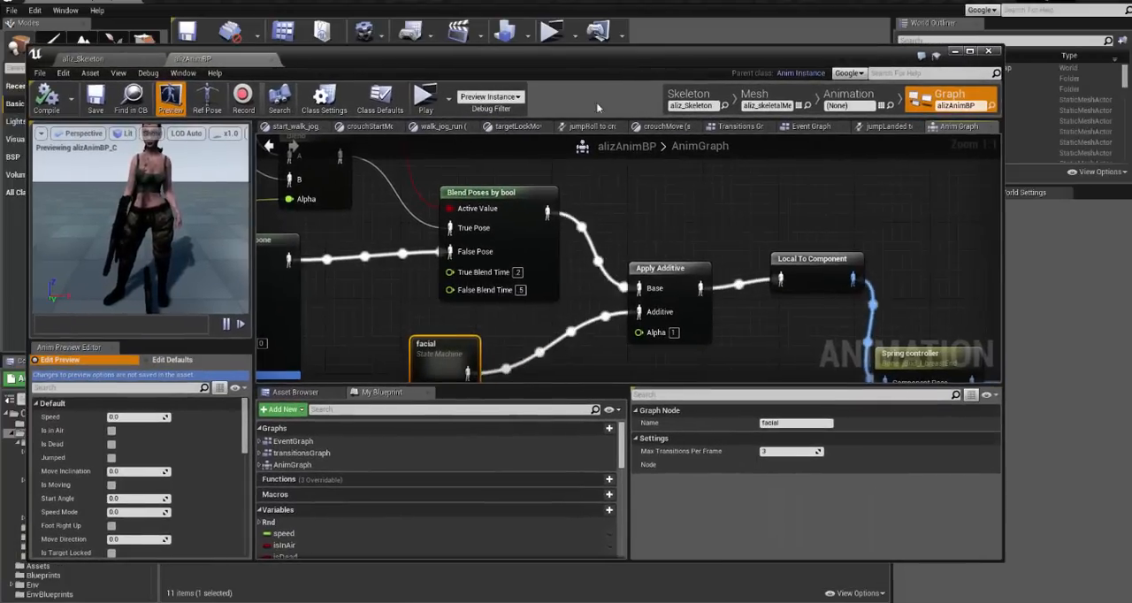
left_click_drag(455, 363, 465, 354)
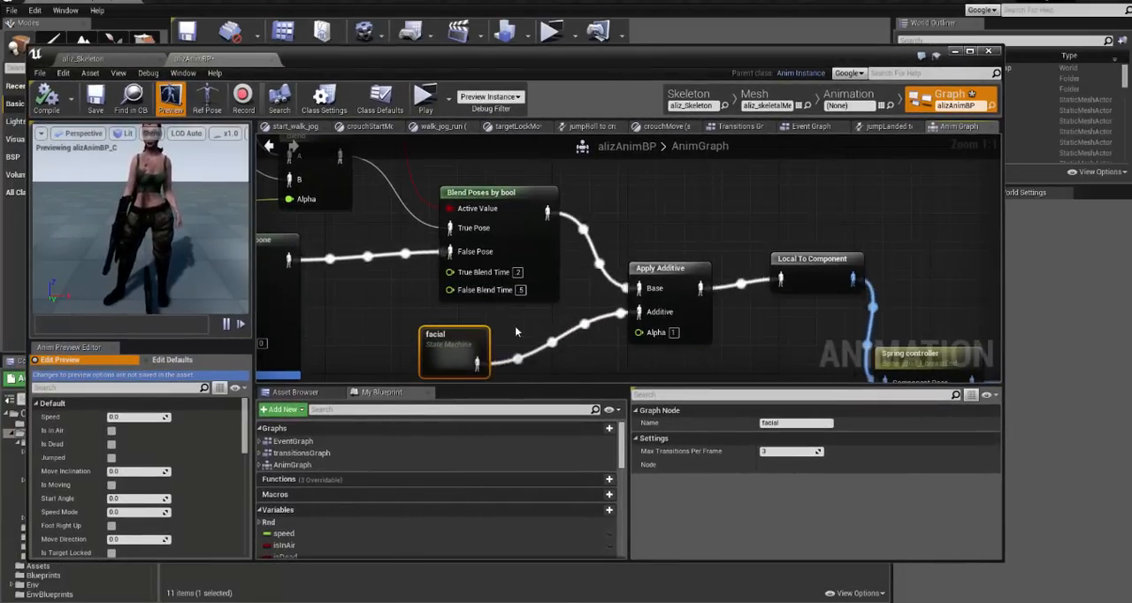
- Inspect the facial state machine's Idle state, move its aliz_facialBase player farther from Final Animation Pose, and return to the facial graph
right_click_drag(516, 331, 512, 283)
double_click(447, 306)
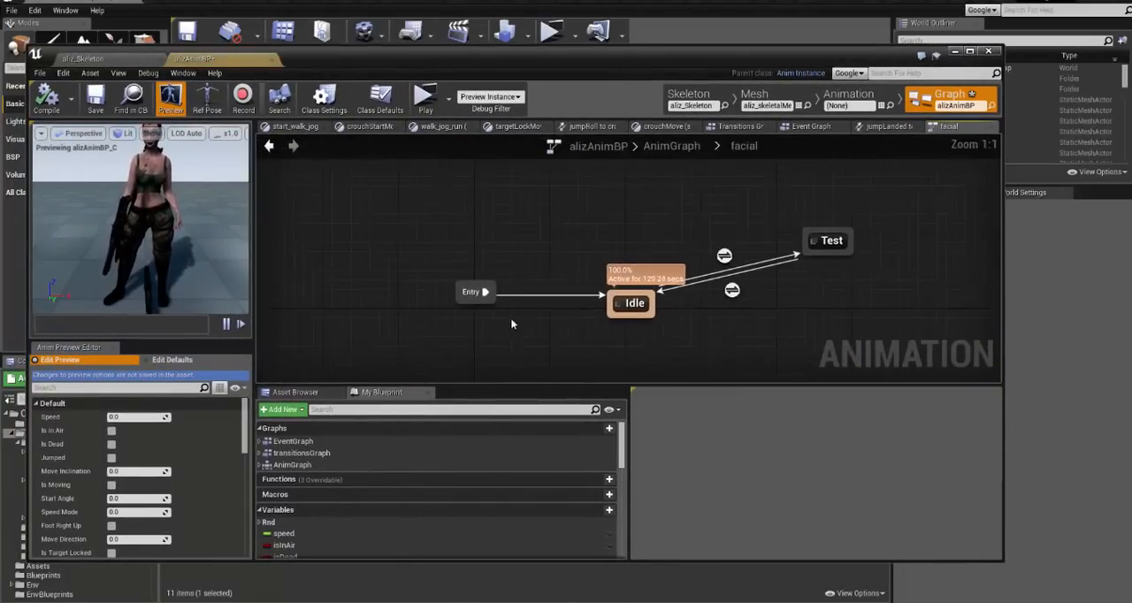
double_click(627, 305)
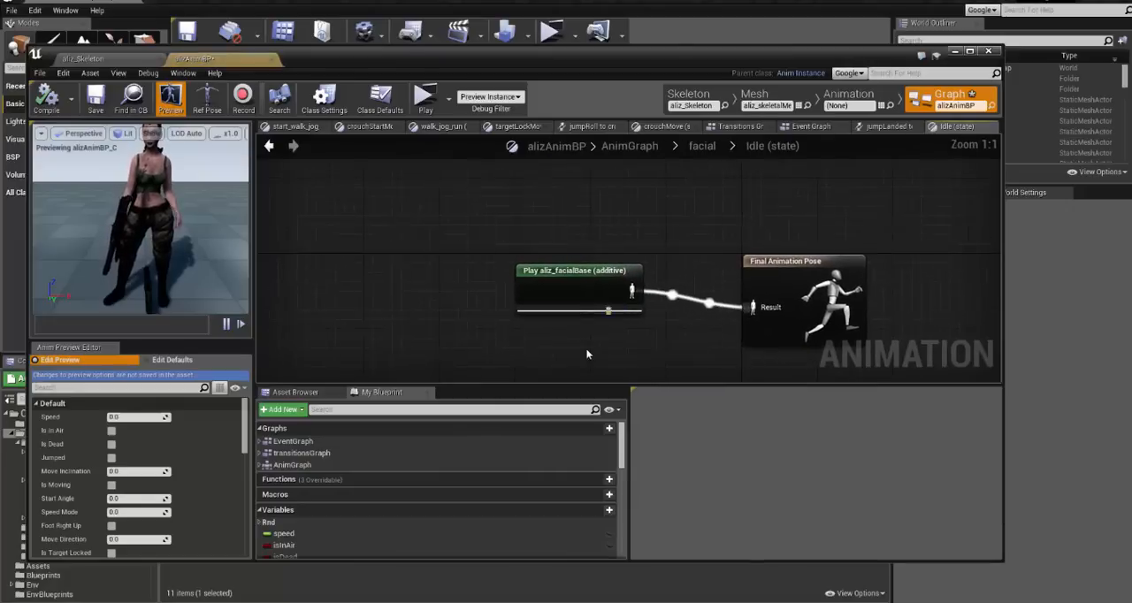
left_click(559, 286)
left_click_drag(559, 286, 548, 245)
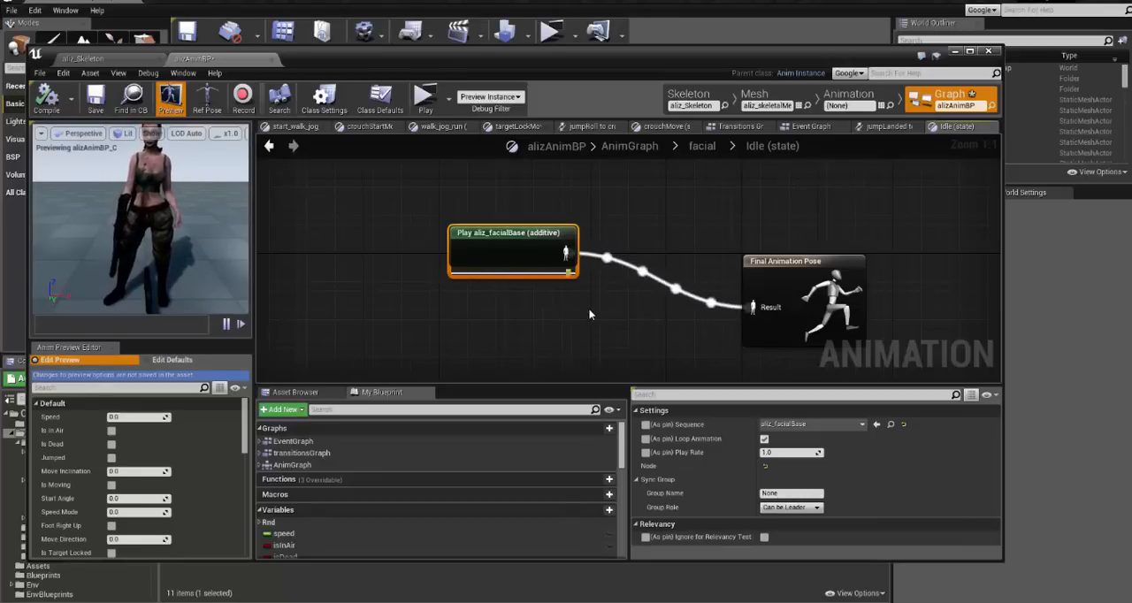
left_click(702, 145)
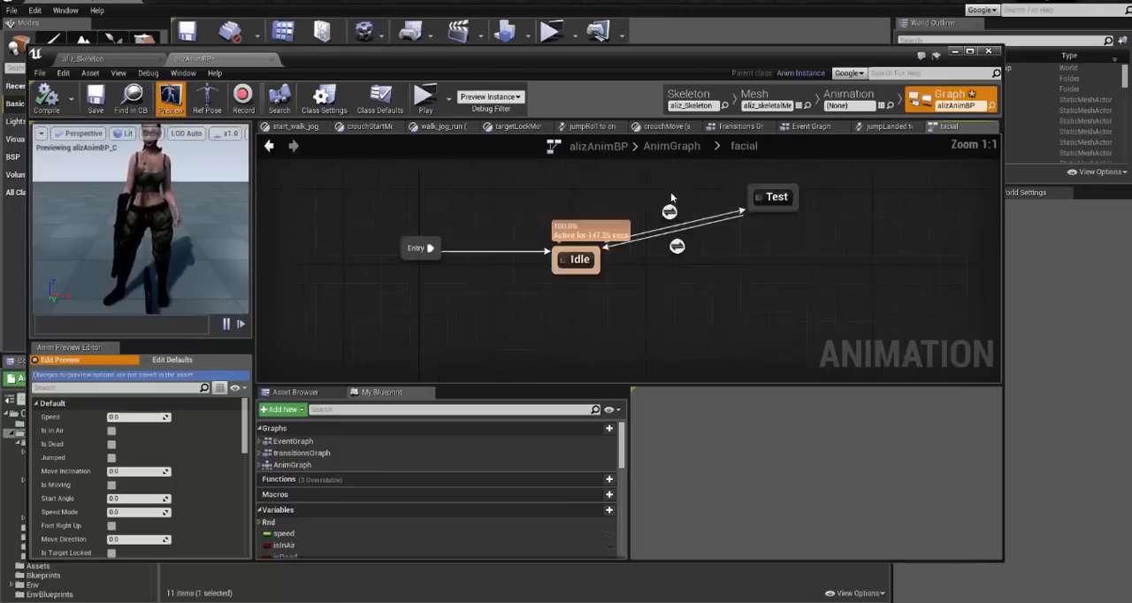
- Move the Test state slightly higher above Idle and inspect the Idle to Test transition rule
left_click_drag(780, 233, 781, 210)
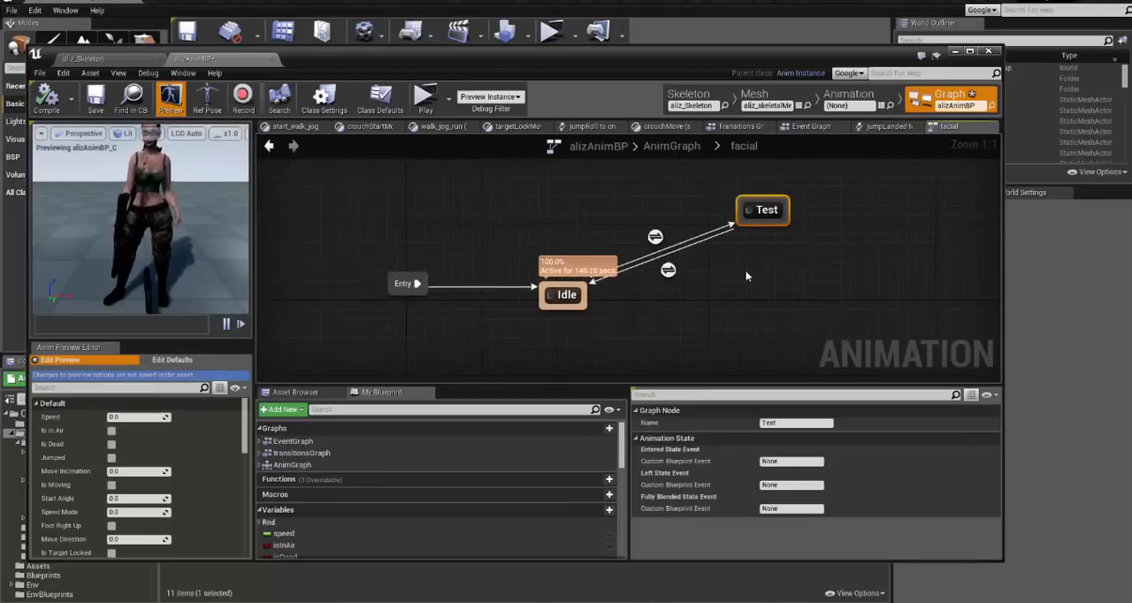
left_click(748, 276)
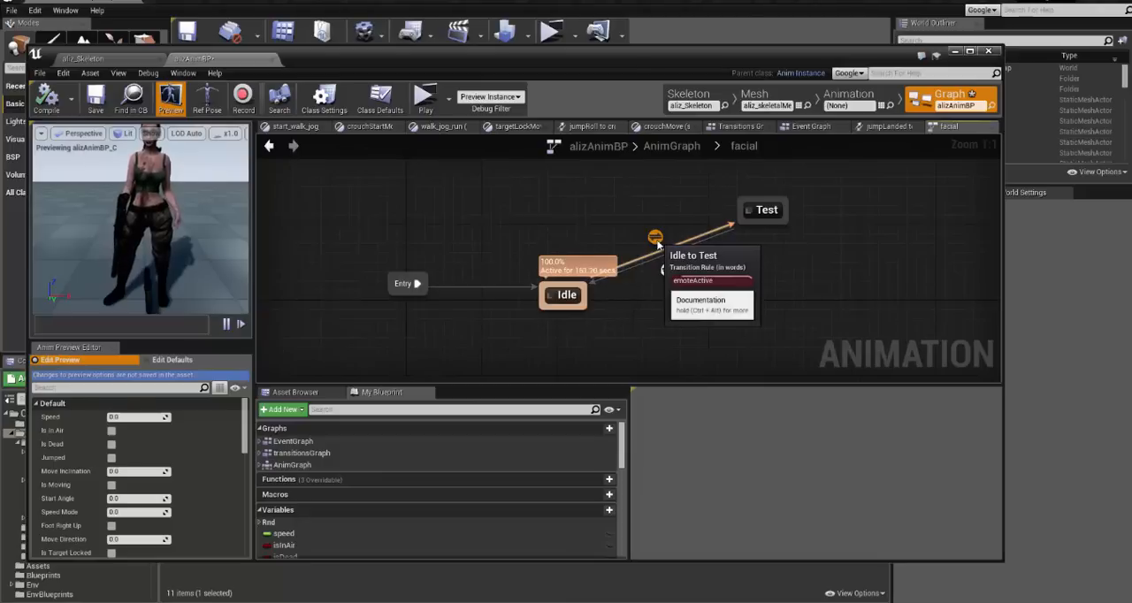
double_click(658, 245)
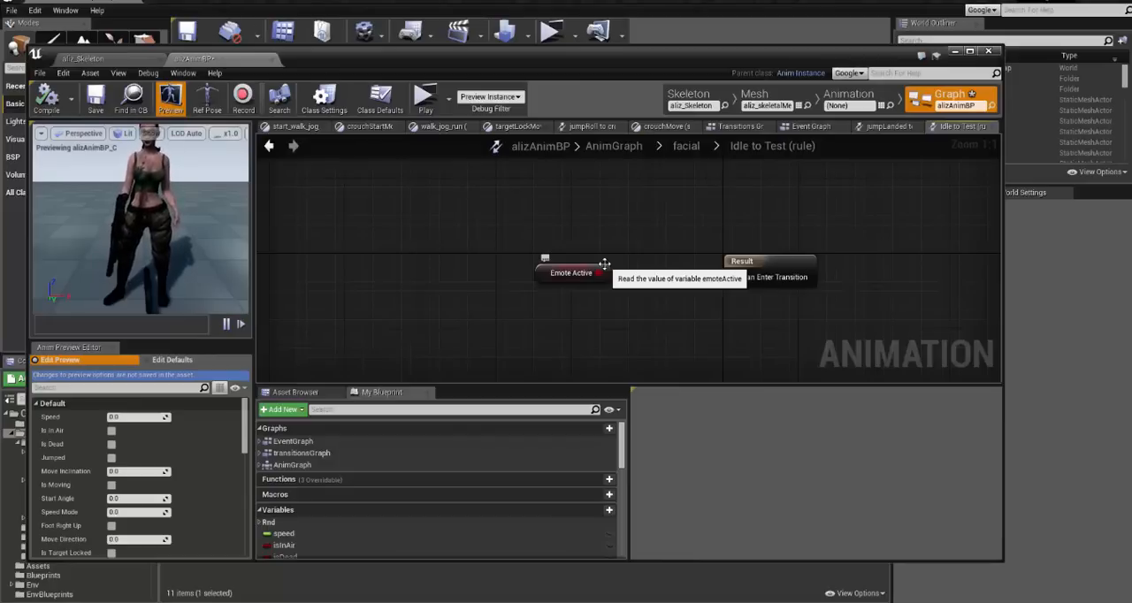
left_click(687, 149)
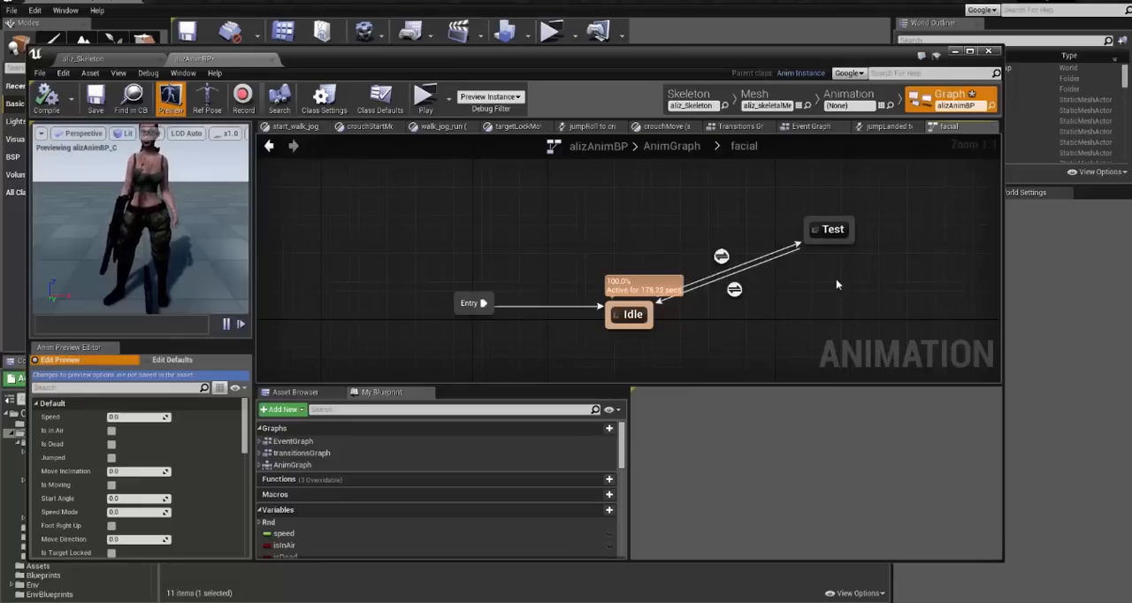
- Open the Test state and move its aliz_facialTestLongAmt2 player slightly farther from Final Animation Pose
left_click(812, 227)
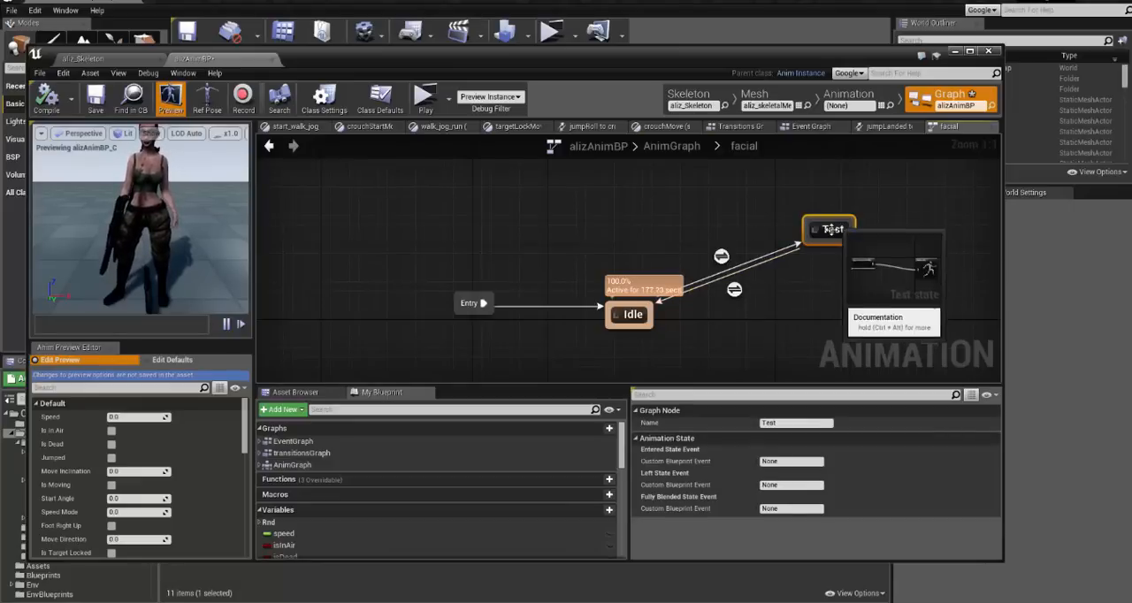
double_click(825, 229)
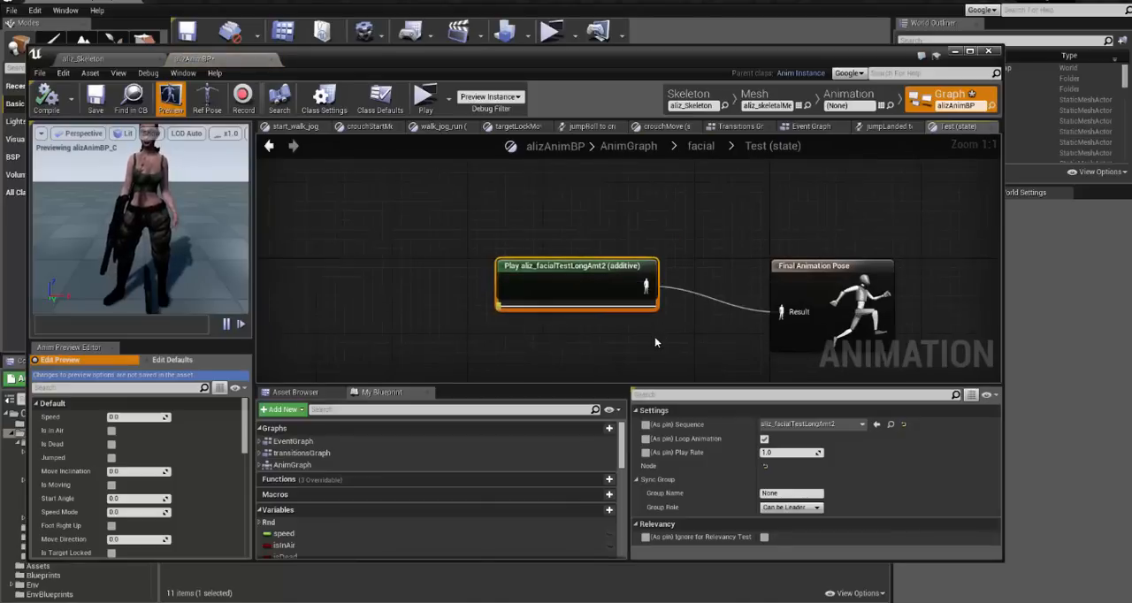
right_click_drag(669, 336, 638, 314)
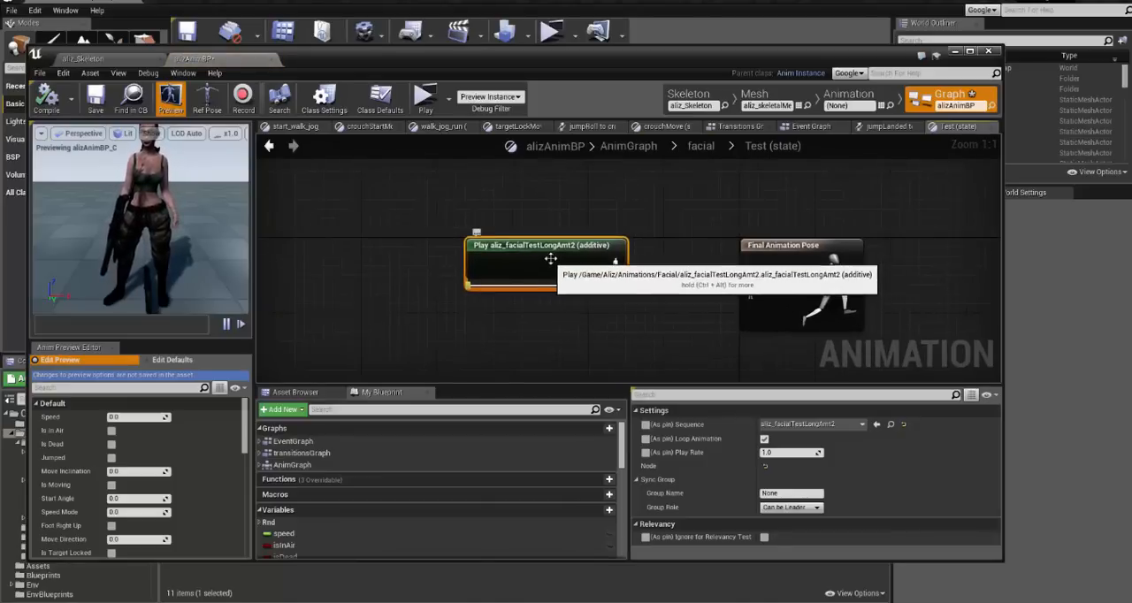
left_click_drag(579, 252, 559, 251)
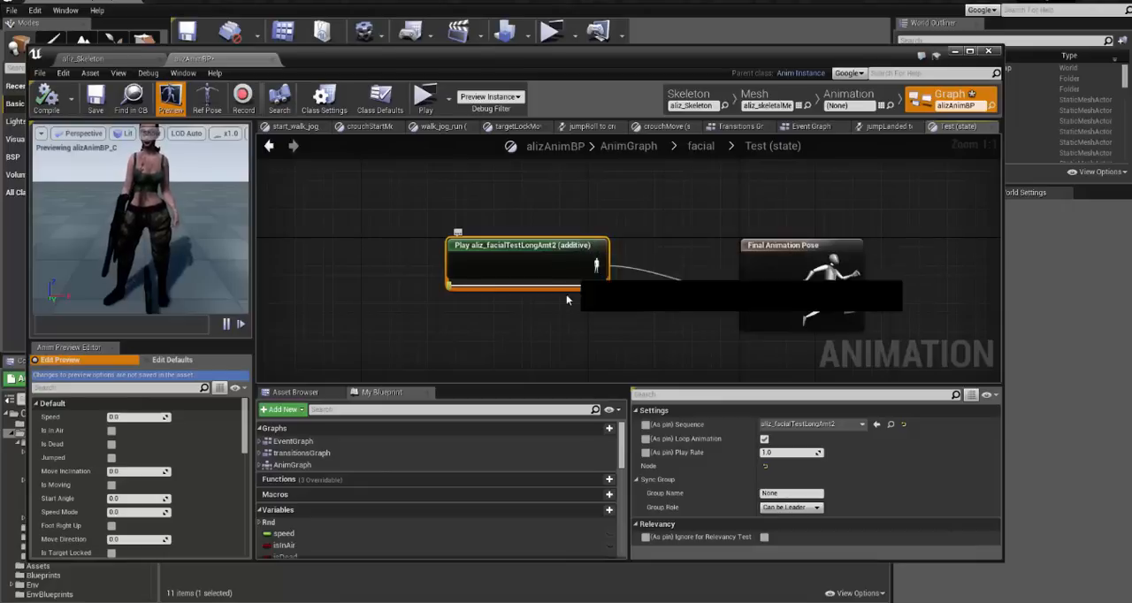
left_click(569, 323)
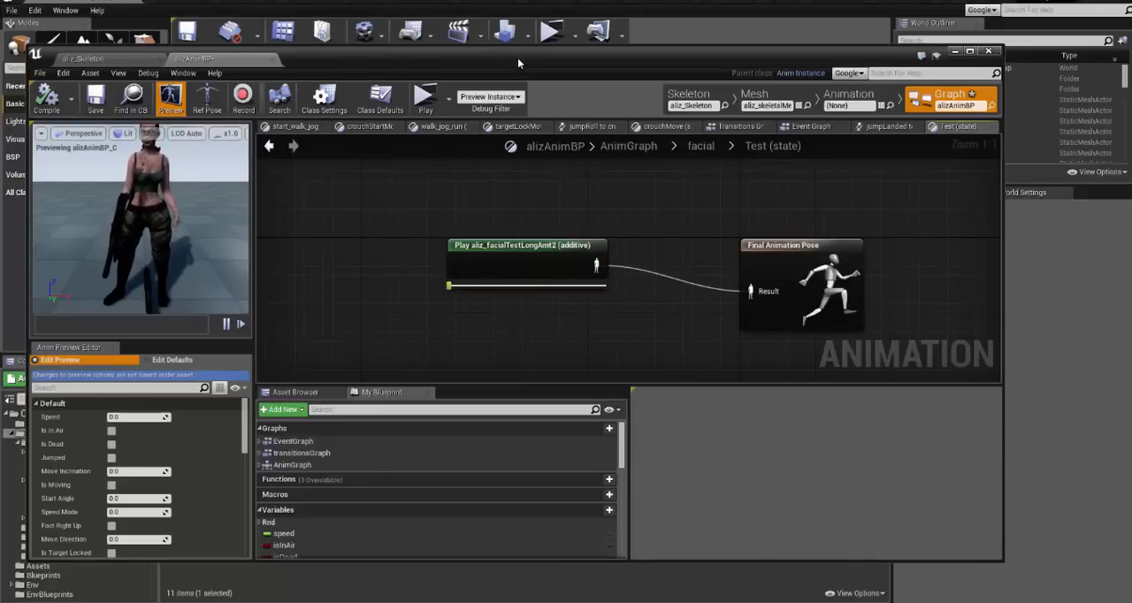
- Go back up to the AnimGraph and move the Apply Additive node slightly closer to Local To Component
left_click(849, 100)
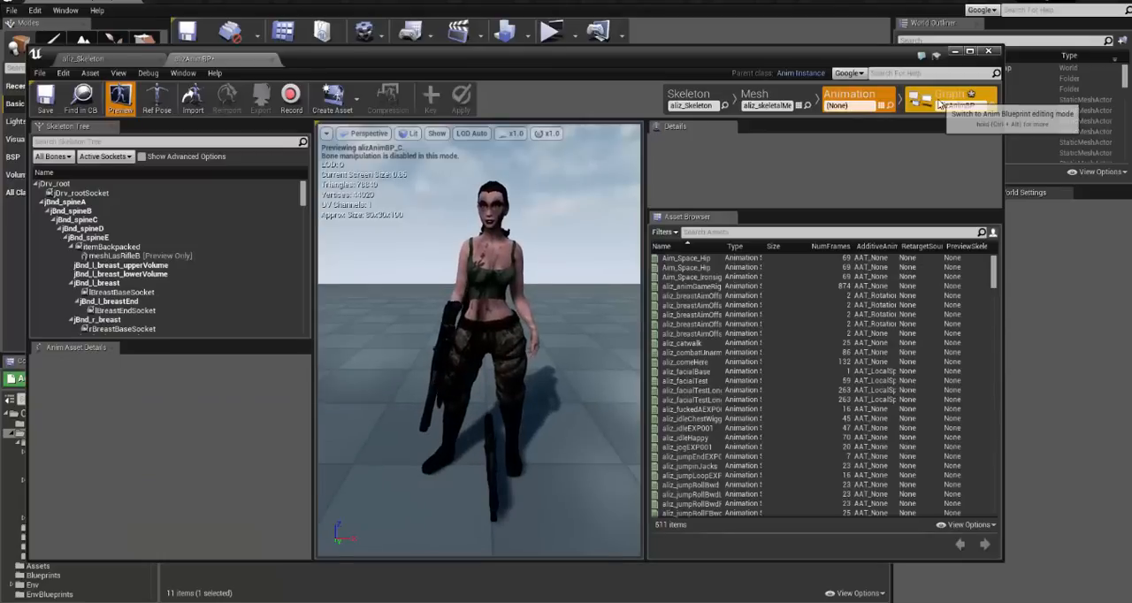
left_click(940, 99)
left_click(629, 146)
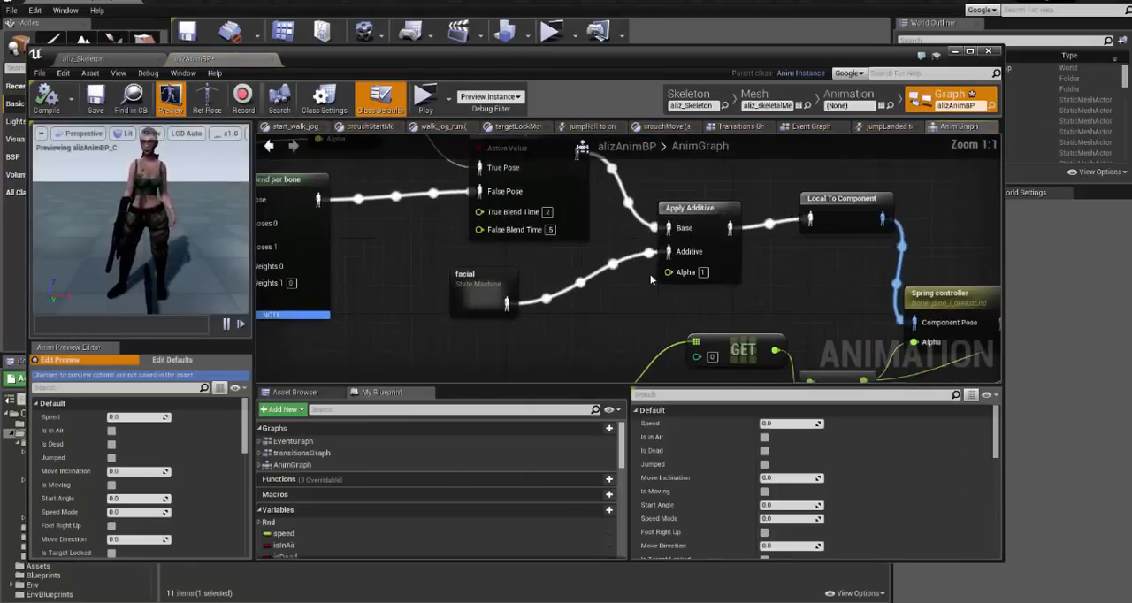
left_click(743, 244)
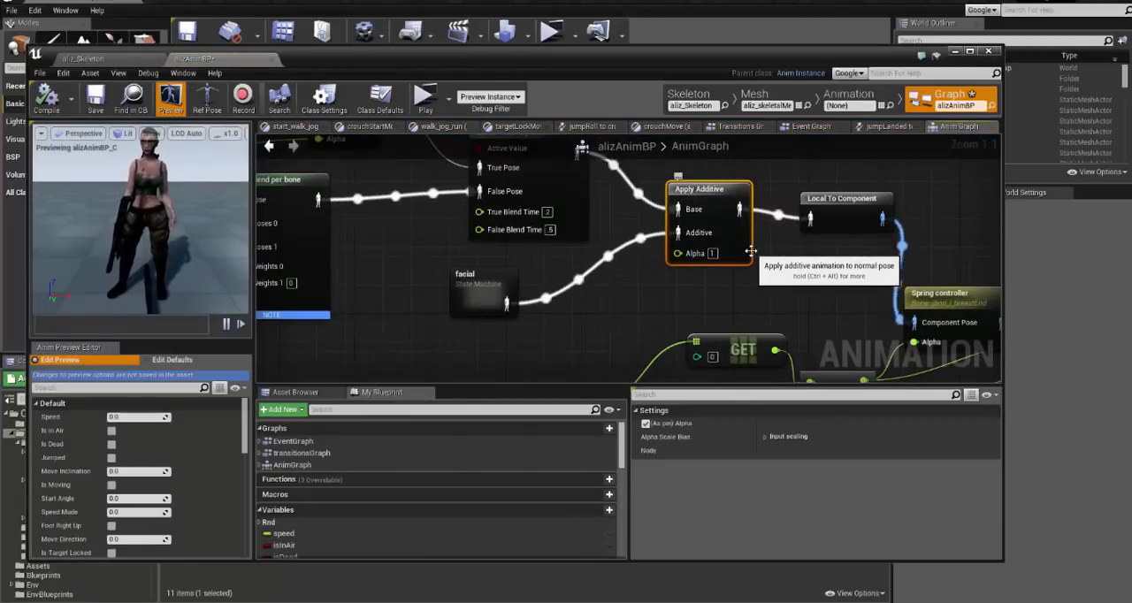
left_click(618, 306)
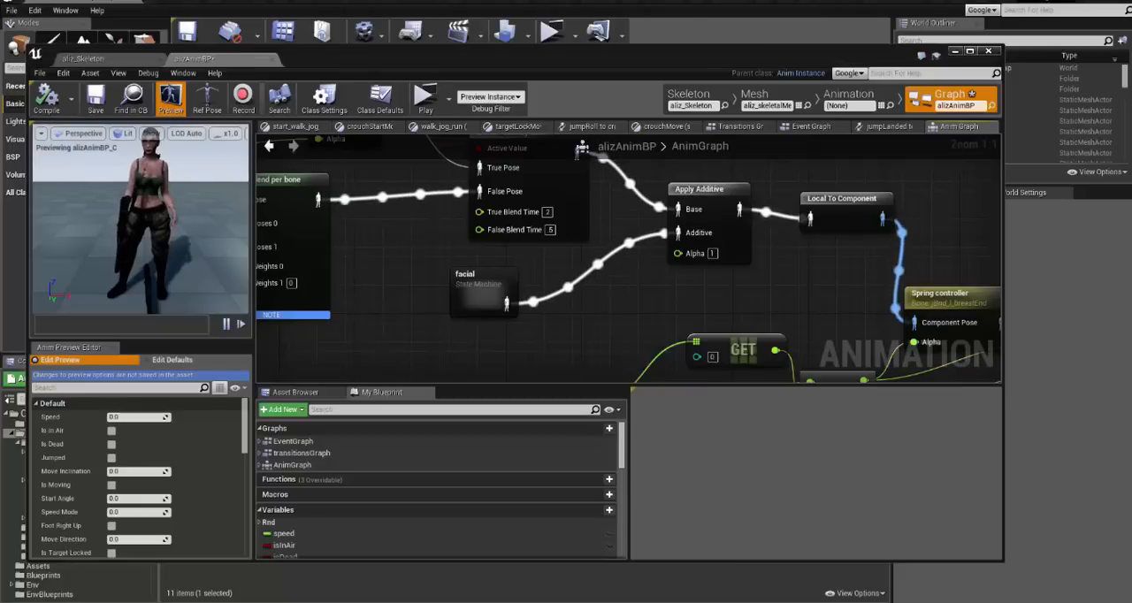
- Open aliz_facialTestLongA from the Aliz Animations Facial folder and examine the Additive Anim Type options
left_click(821, 54)
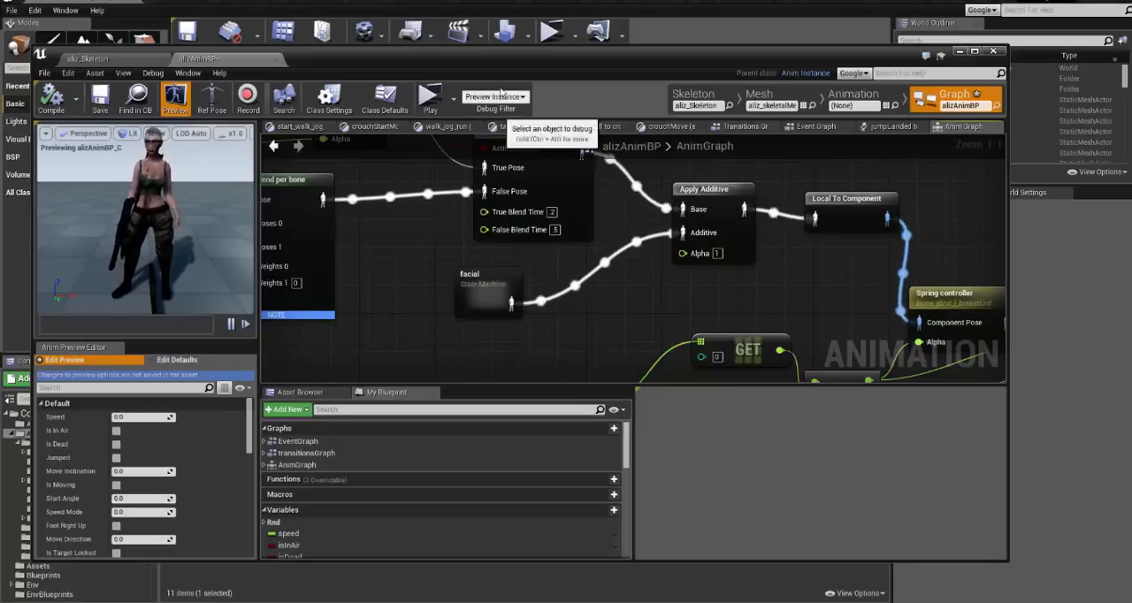
left_click_drag(472, 56, 1020, 61)
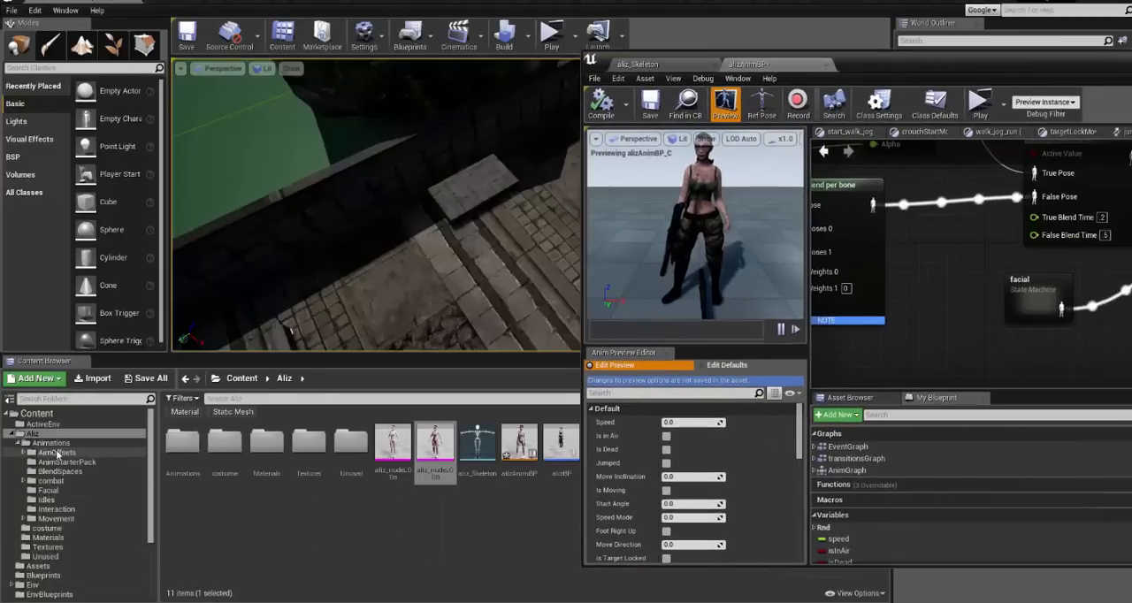
left_click(48, 490)
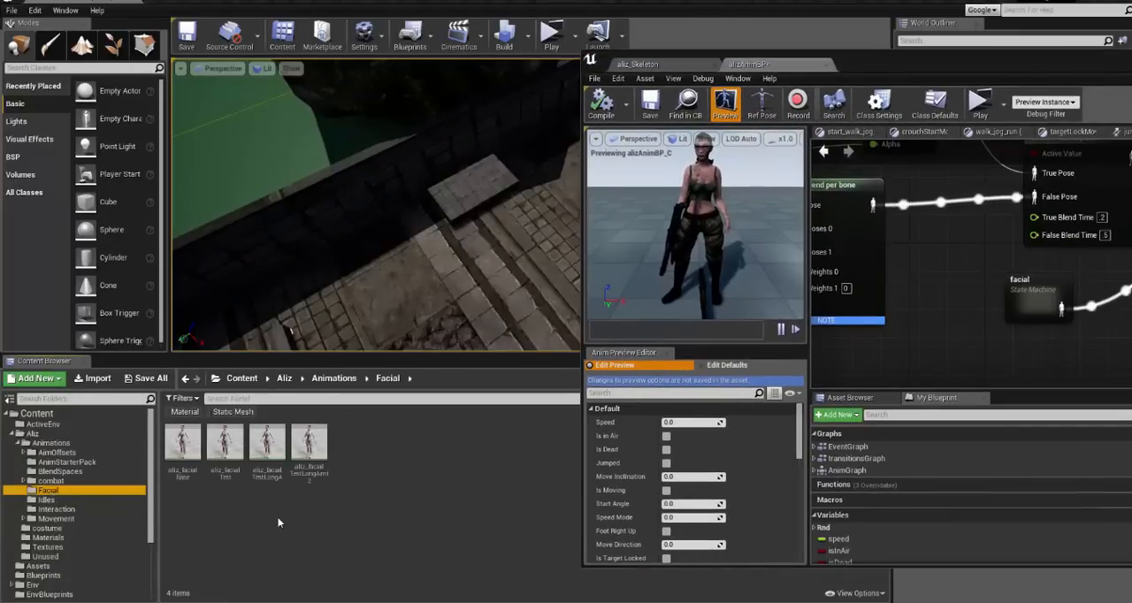
double_click(268, 445)
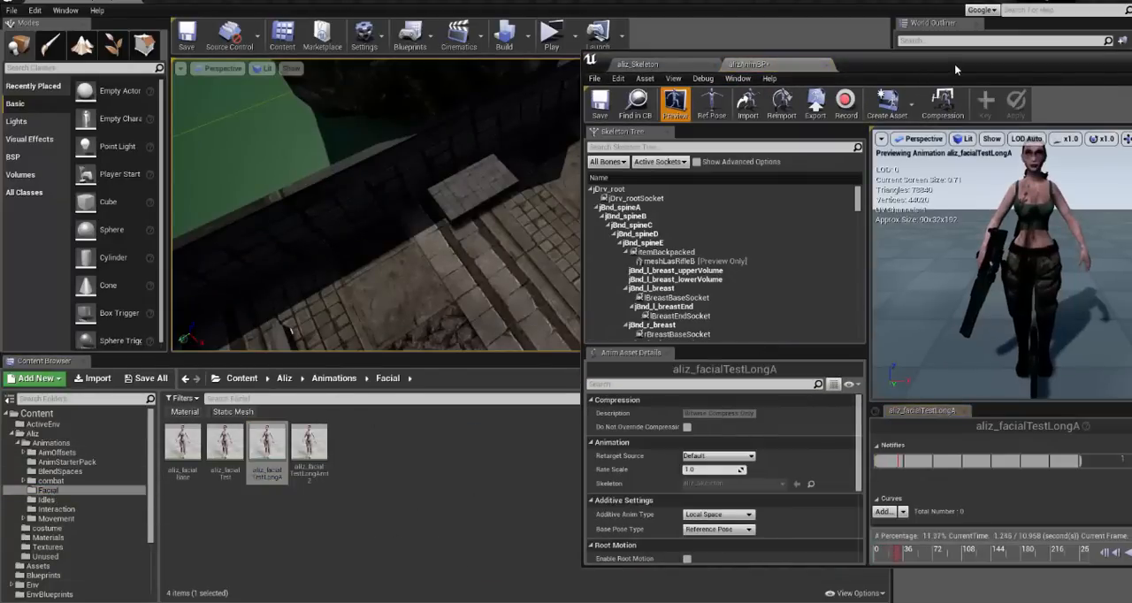
left_click_drag(955, 63, 493, 40)
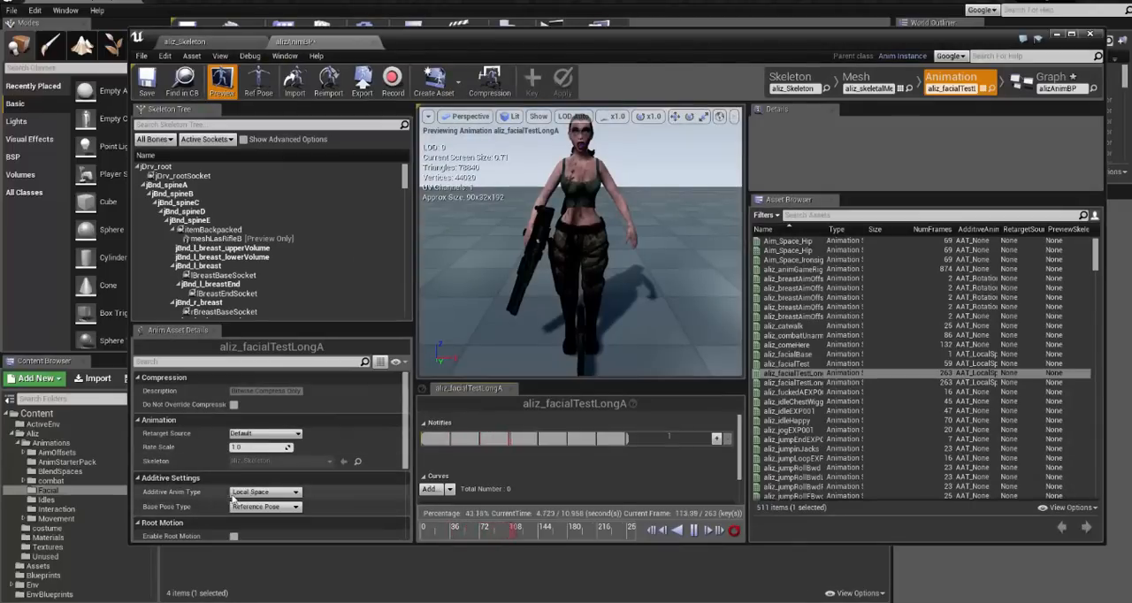
left_click(263, 492)
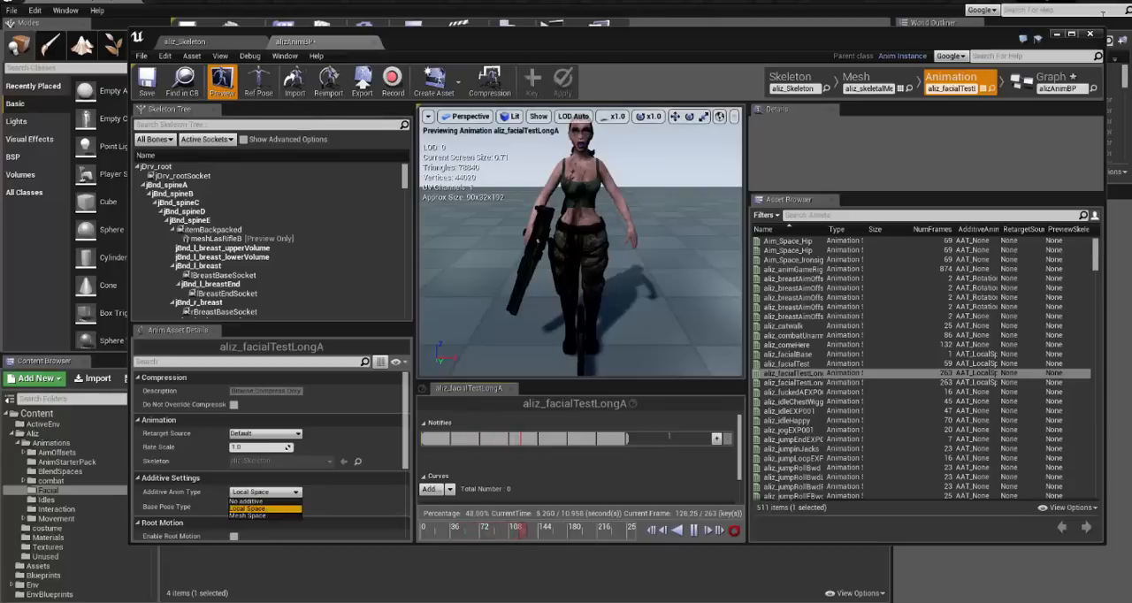
- Return to the facial state machine through the AnimGraph, shift the Idle state slightly, and look through the blueprint's variables
left_click(1053, 81)
right_click_drag(884, 267, 748, 308)
mouse_move(466, 336)
left_mouse_down()
mouse_move(492, 337)
mouse_move(501, 317)
mouse_move(474, 343)
left_mouse_up()
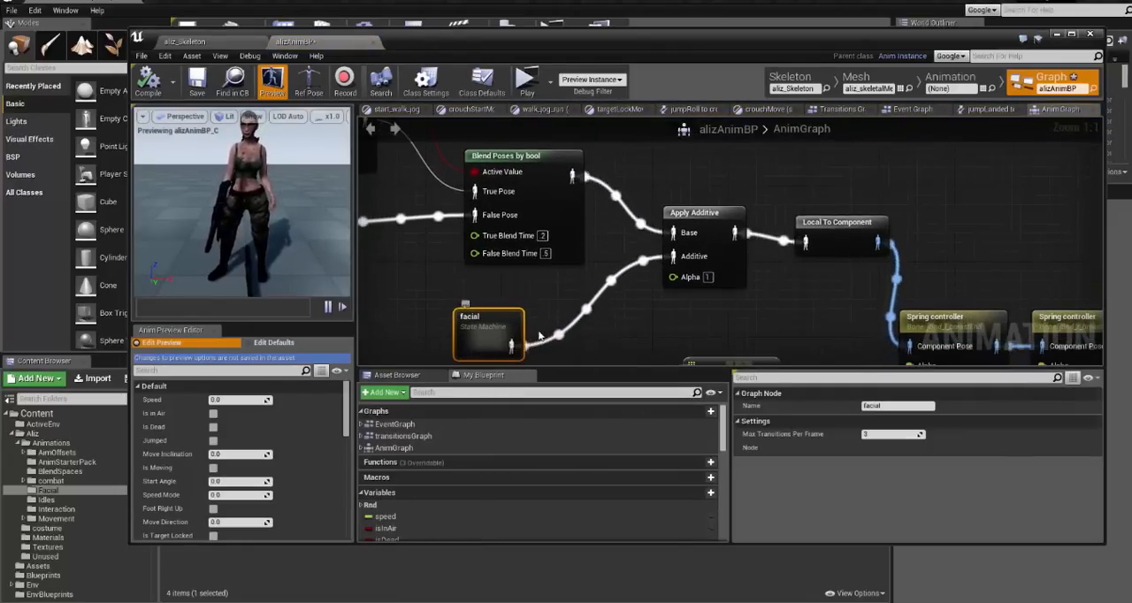
double_click(488, 334)
left_click_drag(683, 298, 664, 288)
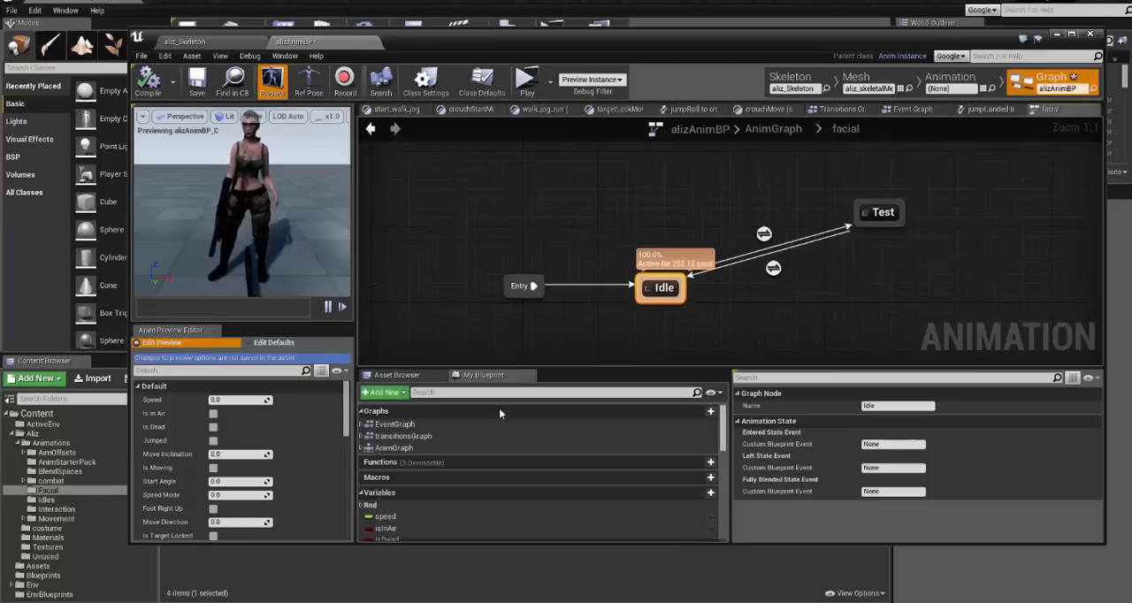
scroll(469, 467, "down", 3)
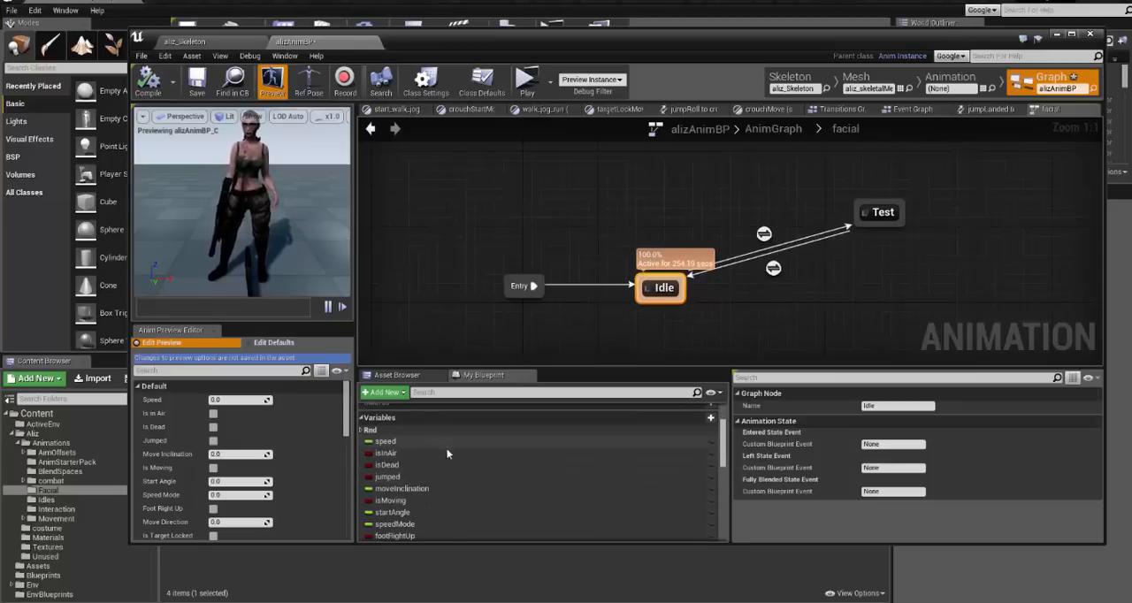
scroll(446, 450, "up", 3)
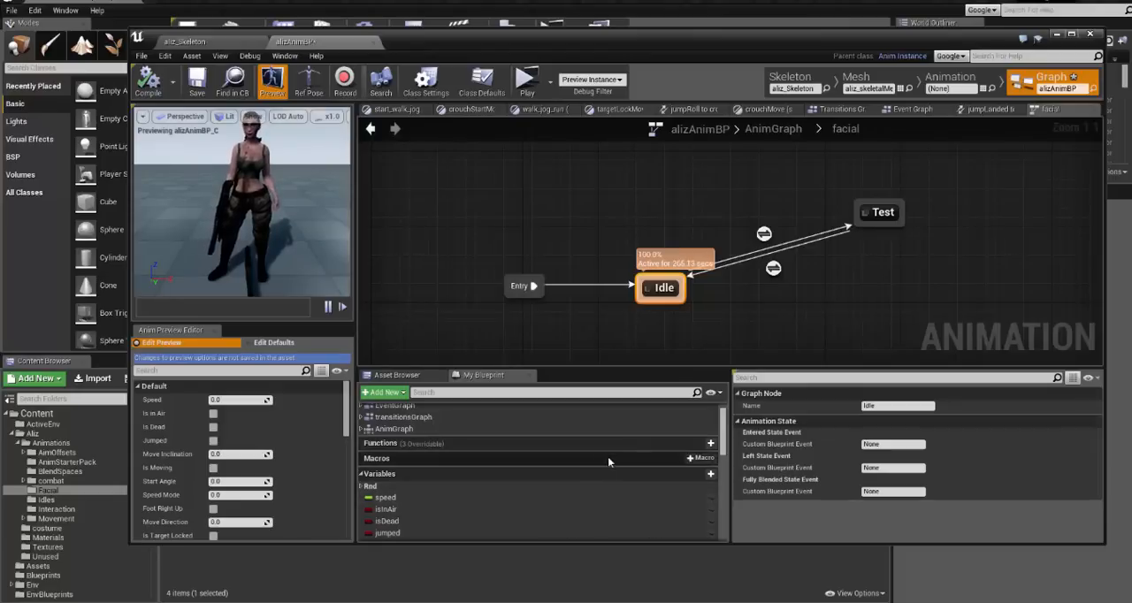
- Move the Test state down so it sits roughly level with the Idle state
left_click(839, 281)
scroll(849, 281, "down", 1)
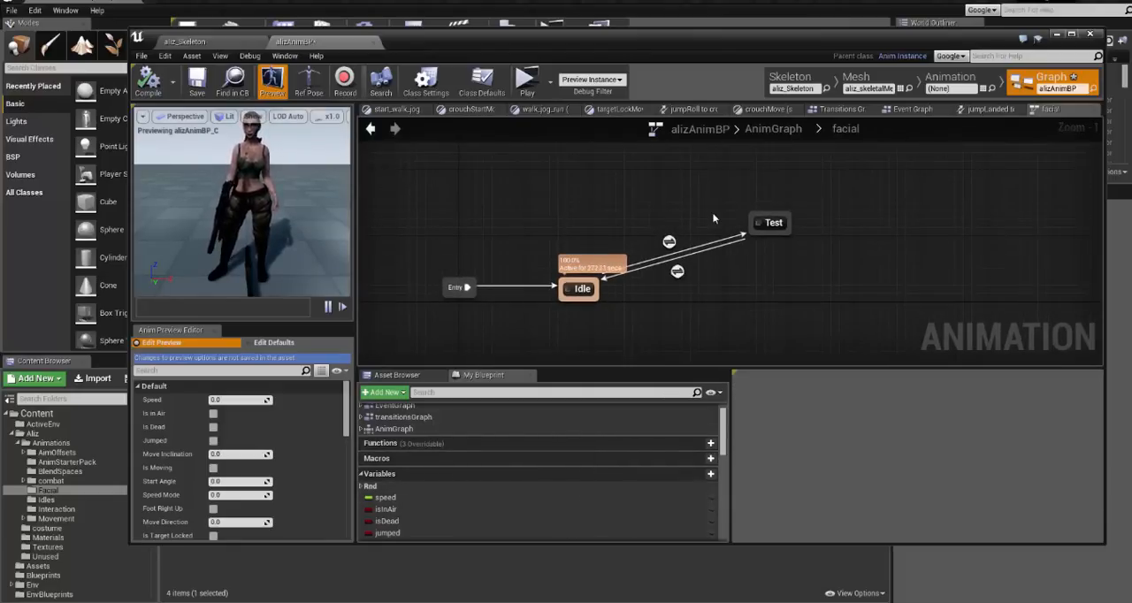
right_click_drag(652, 234, 605, 235)
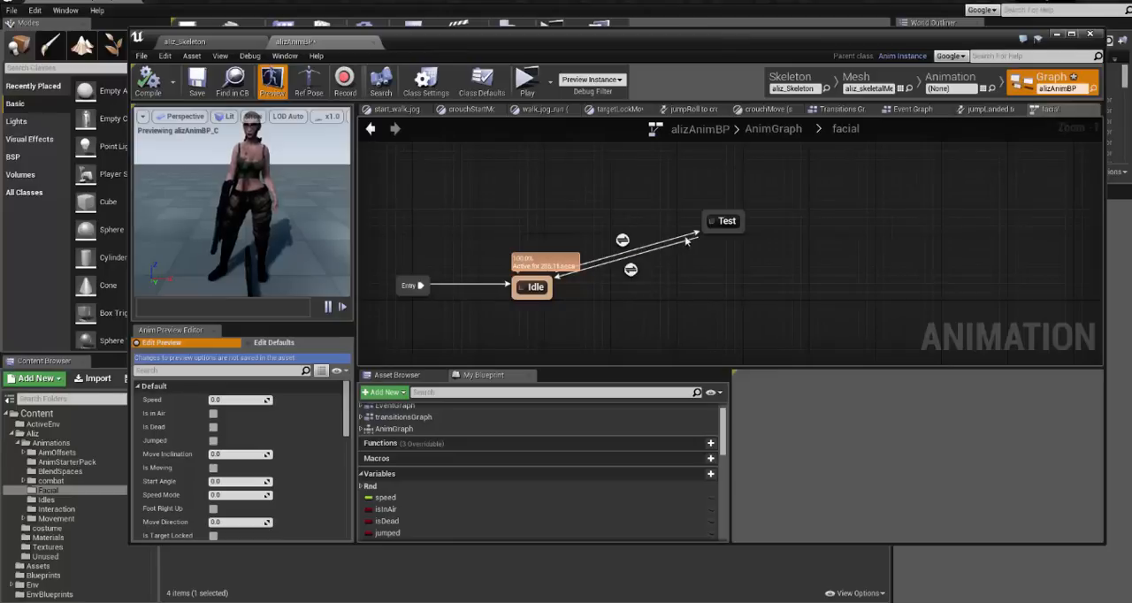
left_click_drag(719, 221, 695, 281)
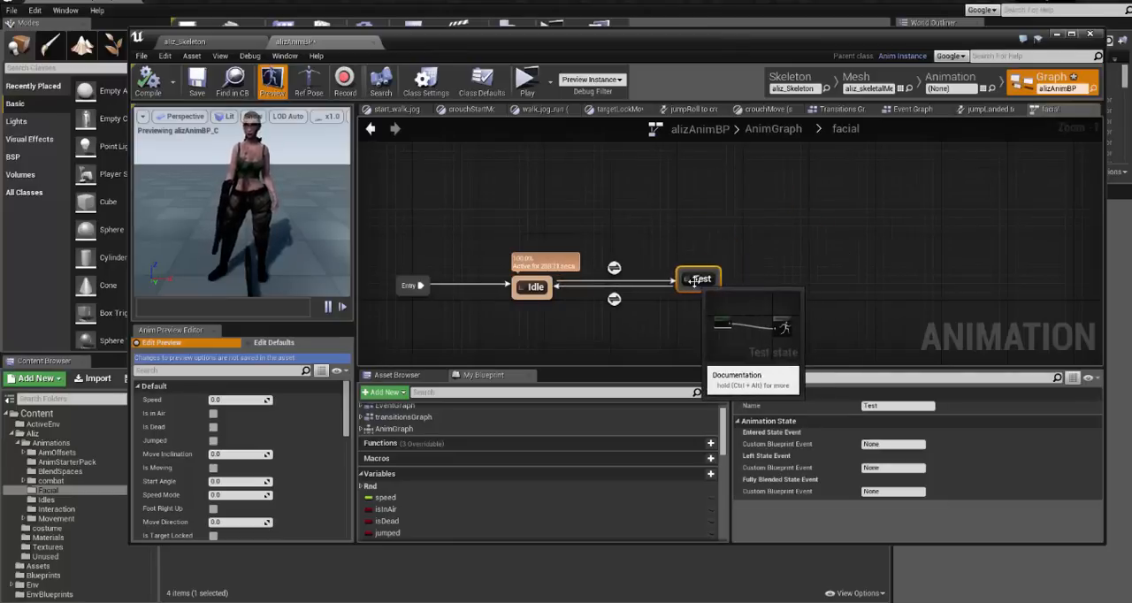
left_click(770, 297)
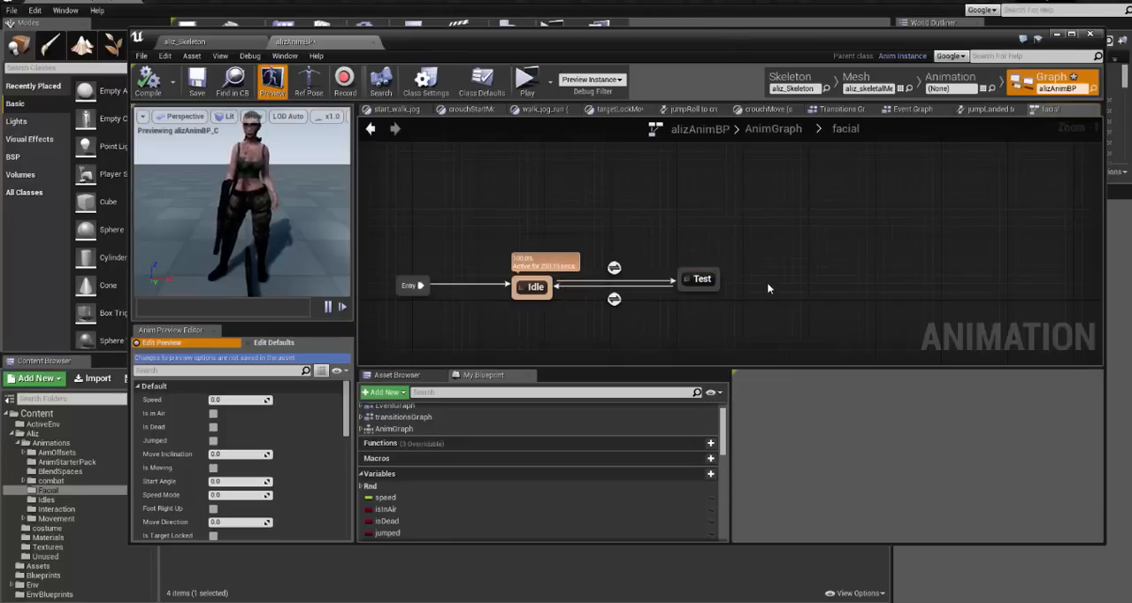
- Play the level from the main editor and run the character through the stone passages of the arena
left_click_drag(467, 30, 482, 78)
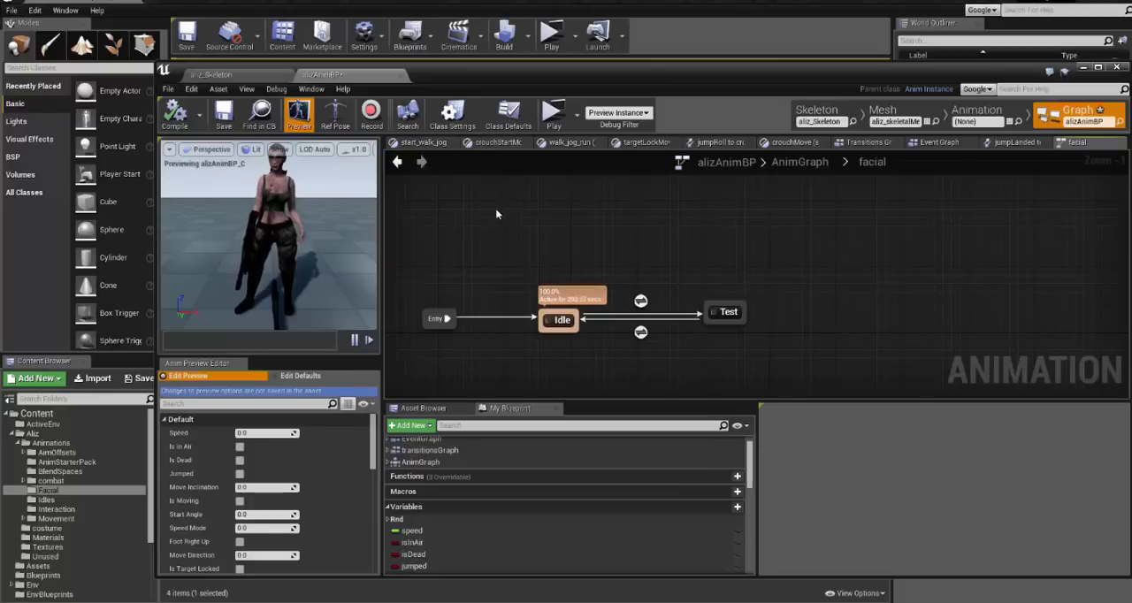
left_click(453, 11)
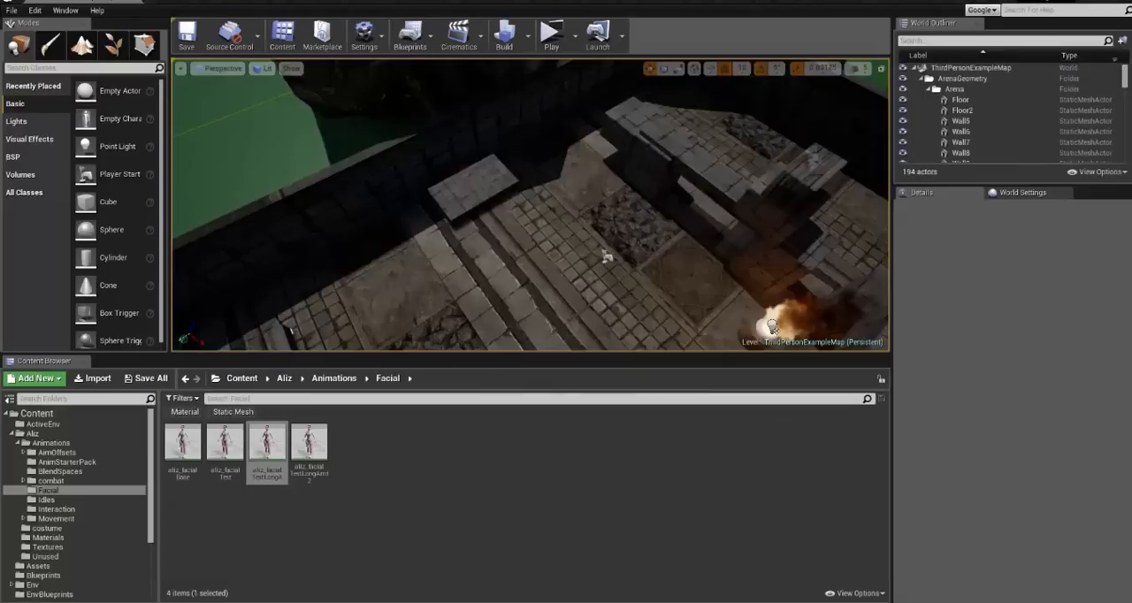
left_click(551, 35)
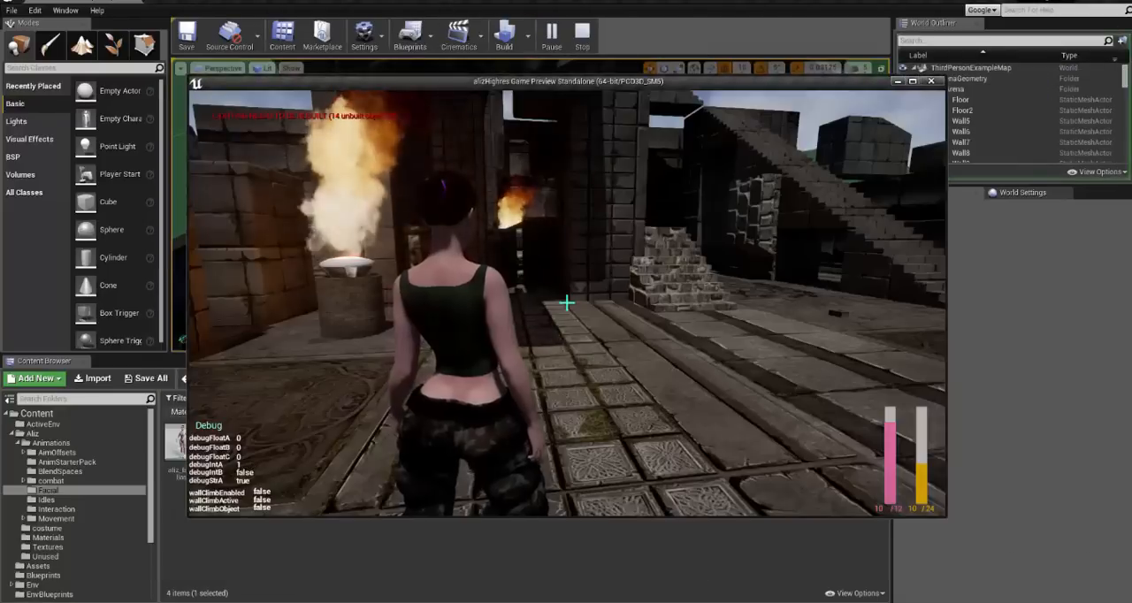
key("w")
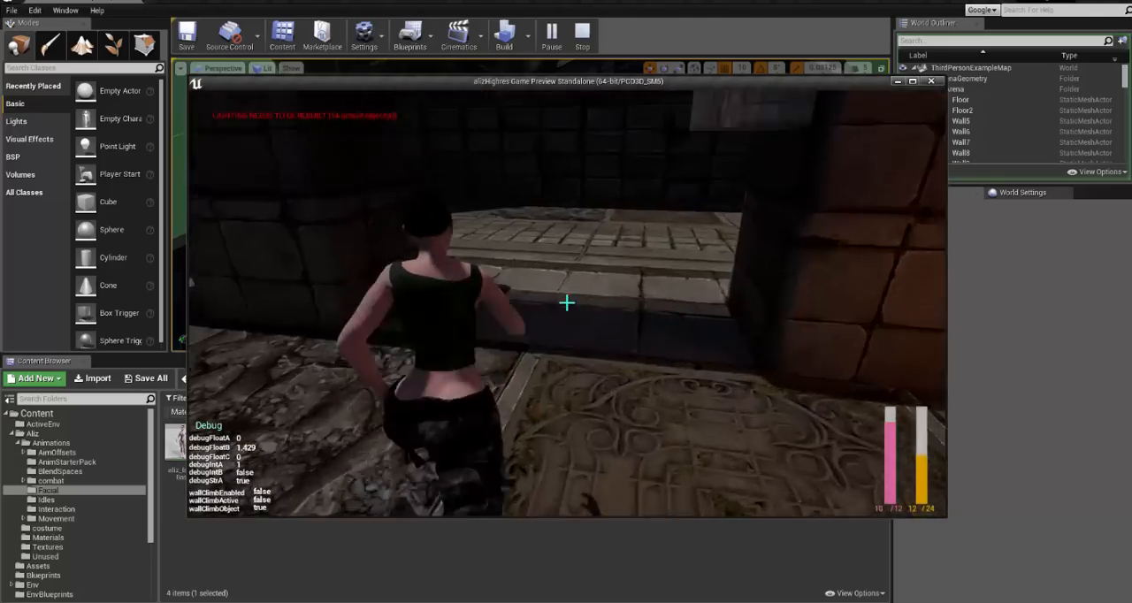
key("w")
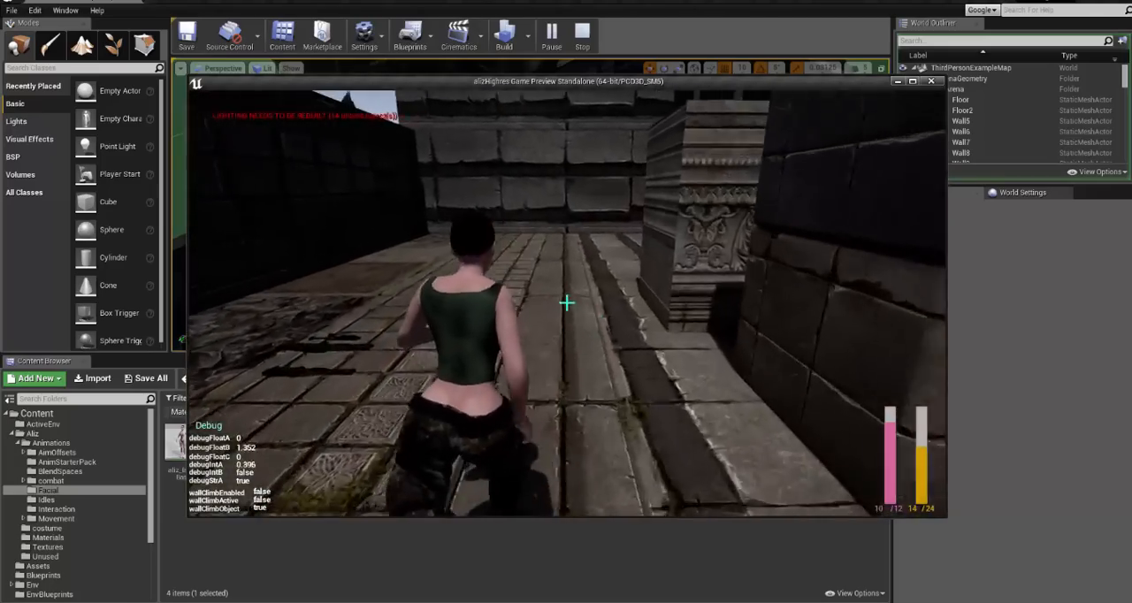
key("w")
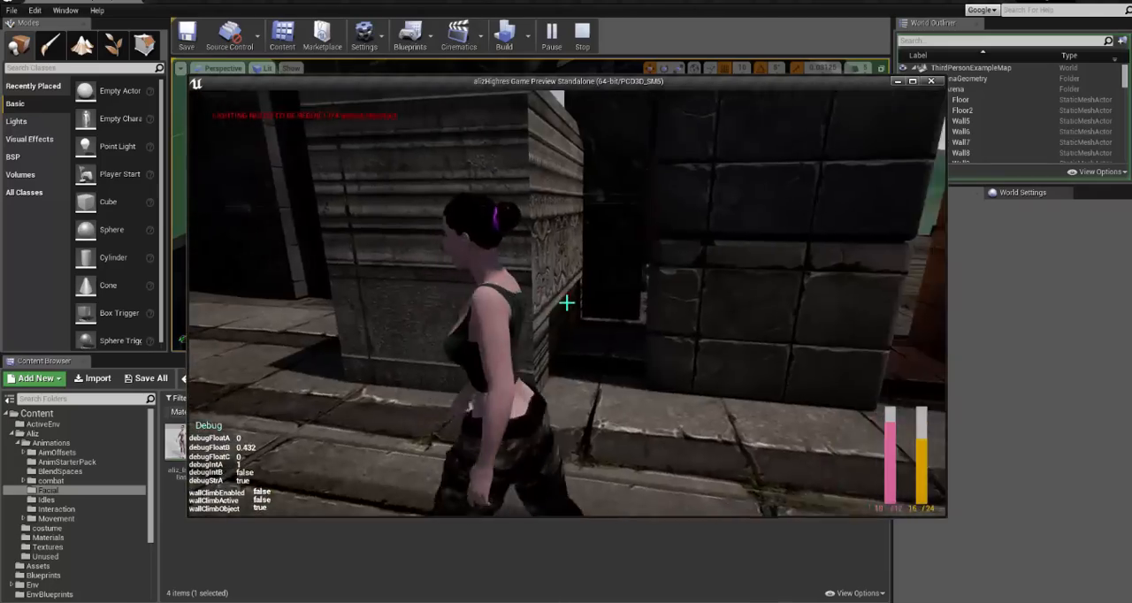
key("w")
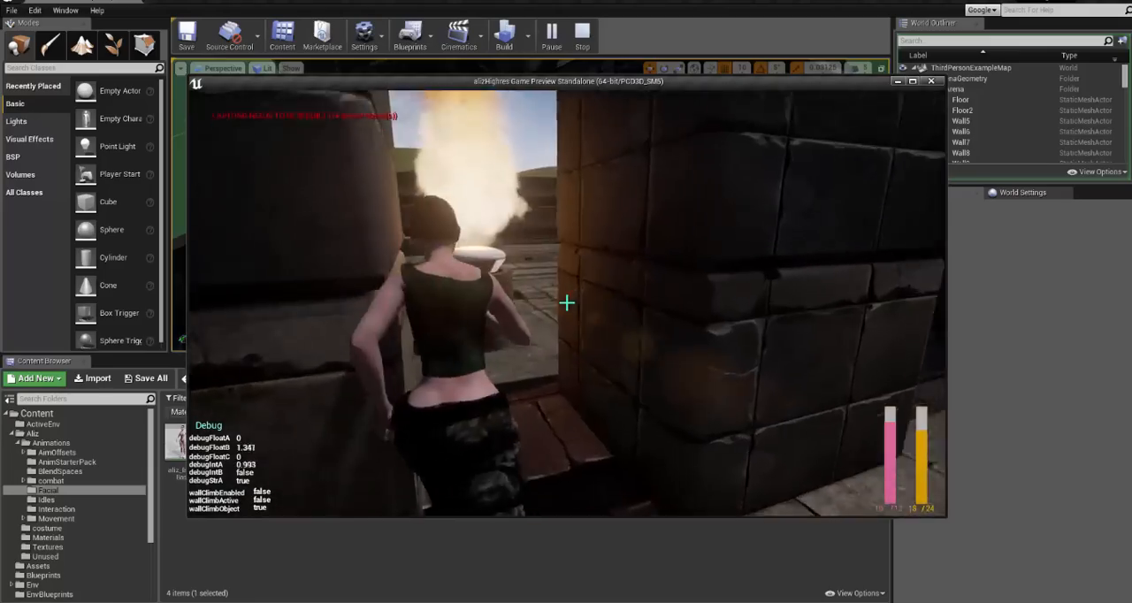
- Turn the character to face the camera beside the fire bowl, examine her facial animation up close, and end the play session
key("d")
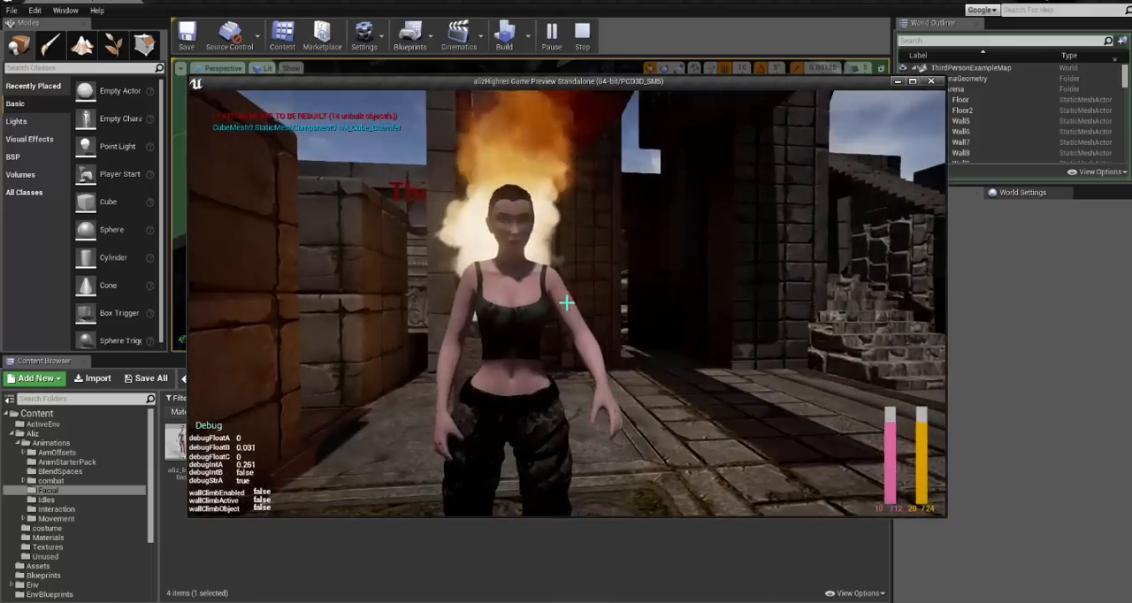
key("s")
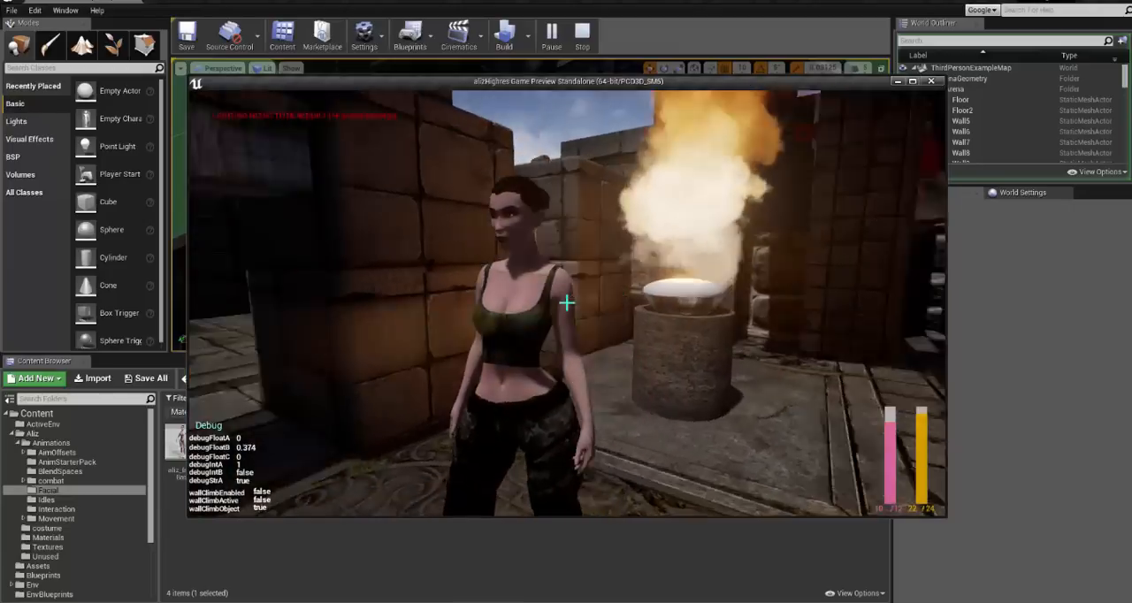
key("s")
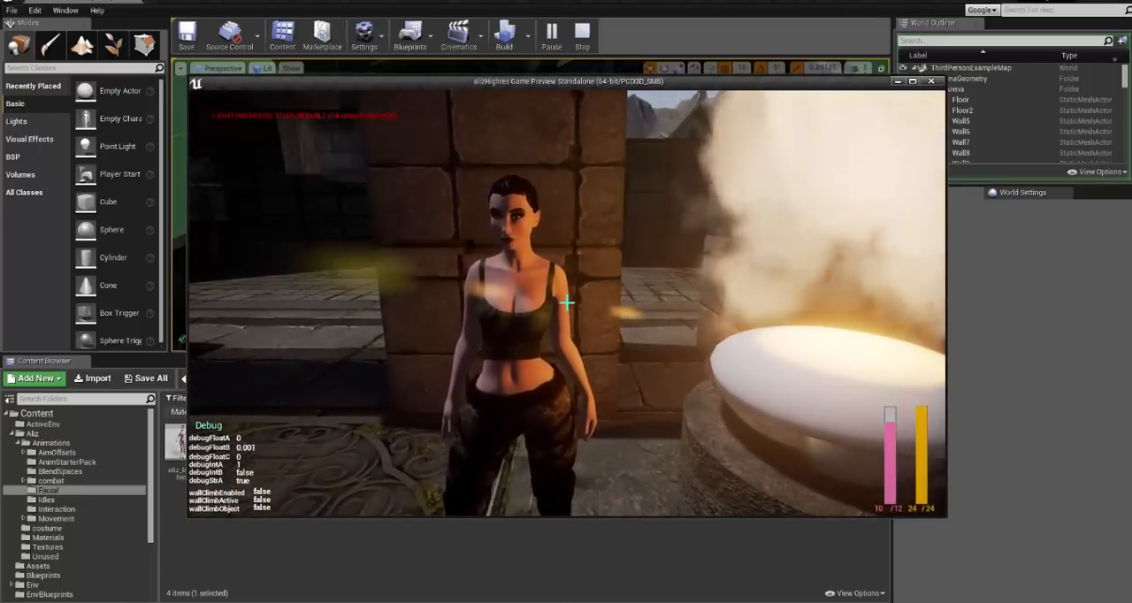
scroll(567, 302, "up", 3)
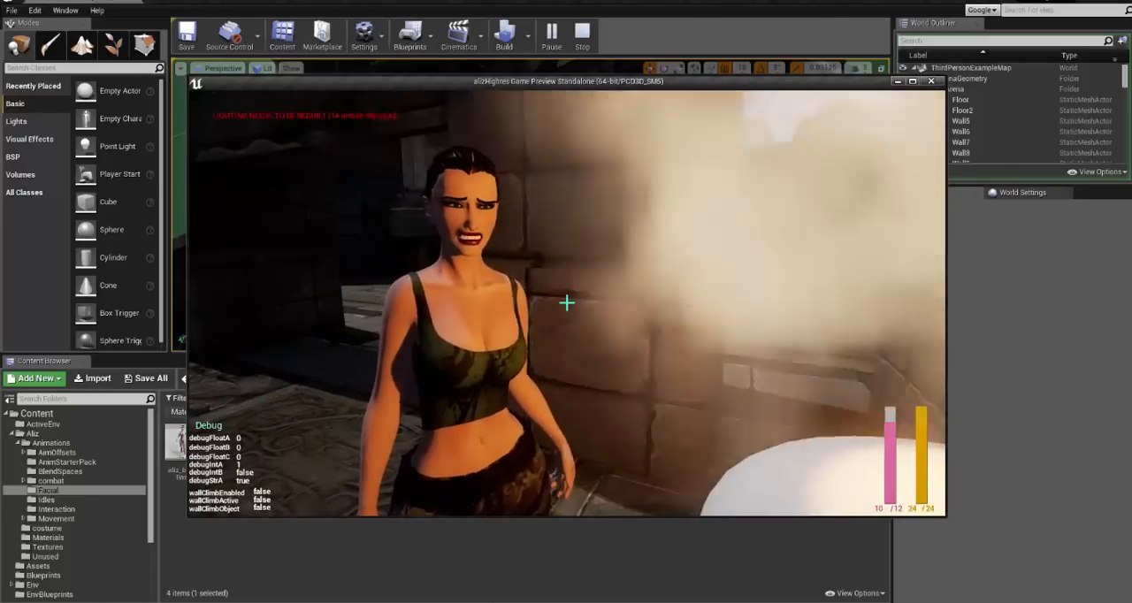
key("Escape")
left_click(650, 466)
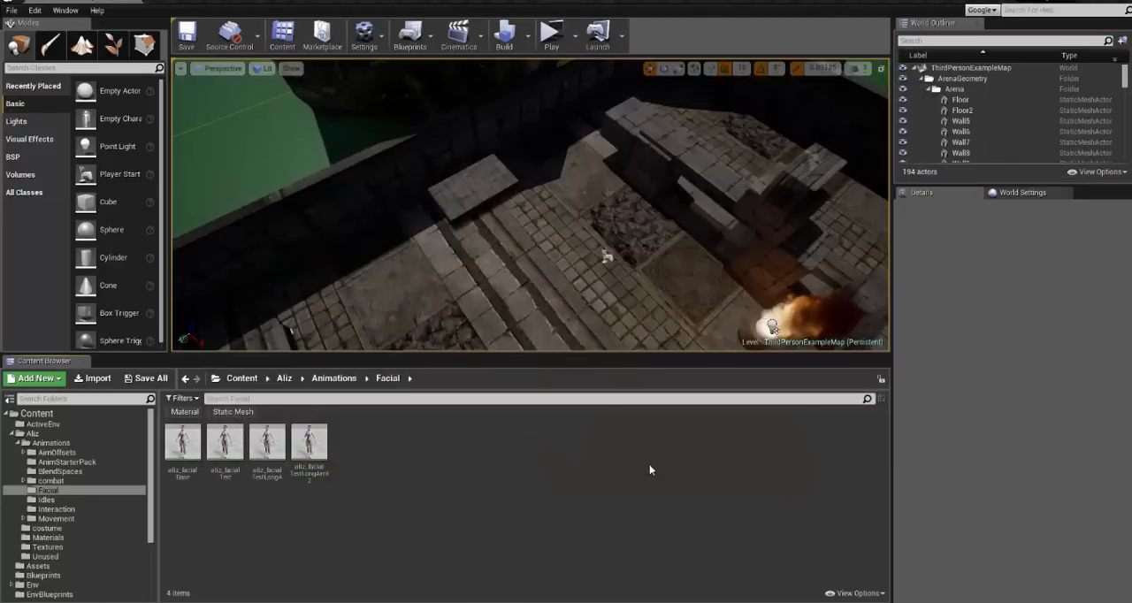